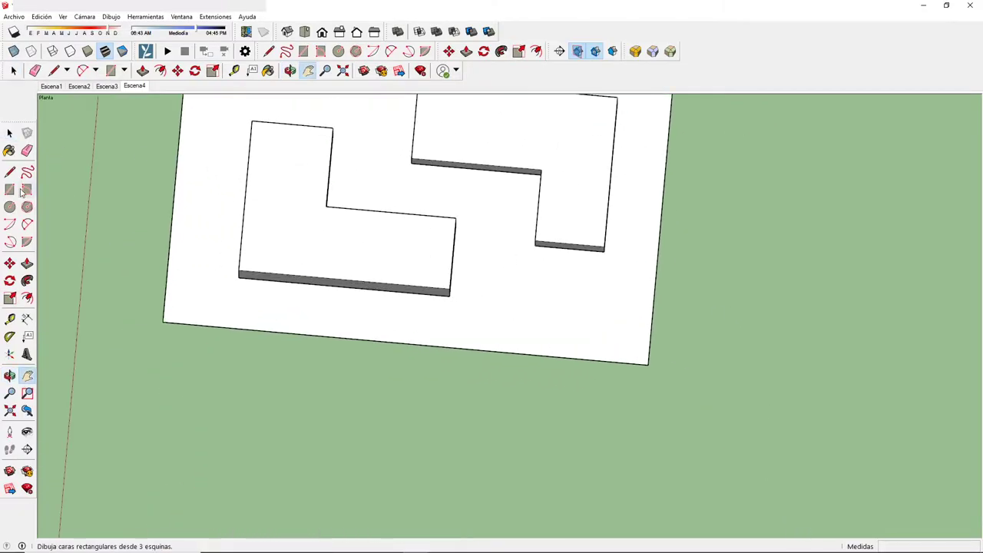
# Resize the square patch on the plot between the L-shaped footprints.
pyautogui.rightClick(489, 276)
pyautogui.press('s')
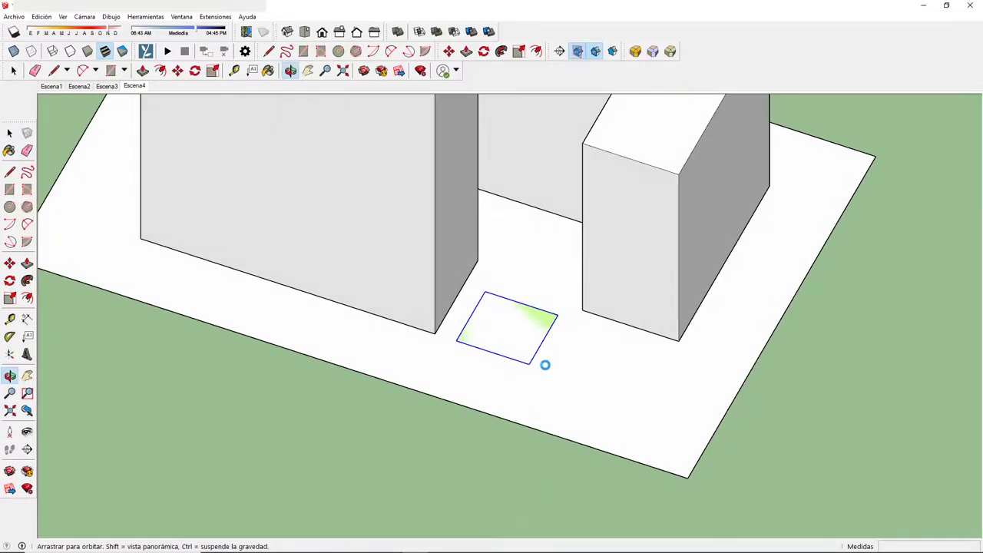
pyautogui.moveTo(546, 364); pyautogui.dragTo(590, 389)
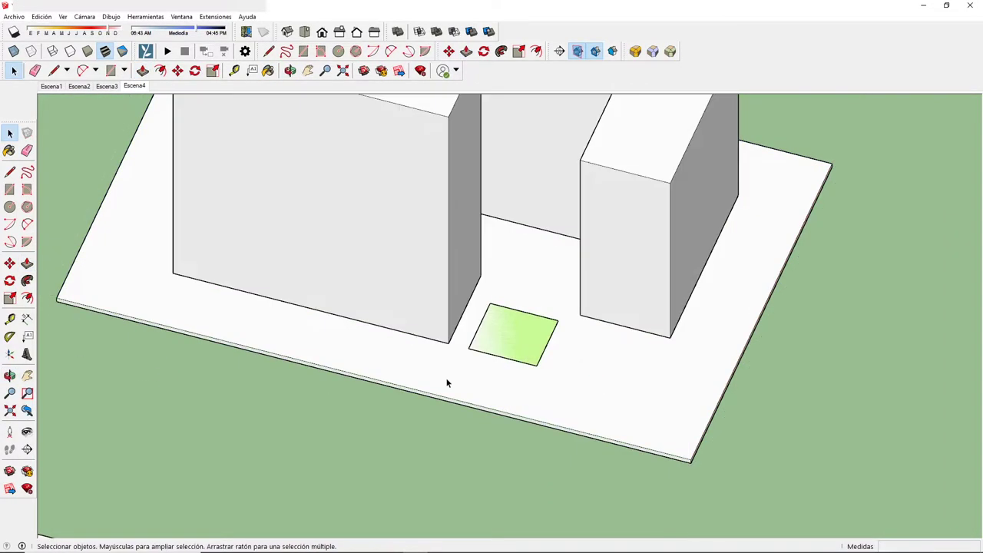
# Copy the light-green patch between the blocks and view the site from the top.
pyautogui.click(590, 389)
pyautogui.press('m')
pyautogui.press('p')
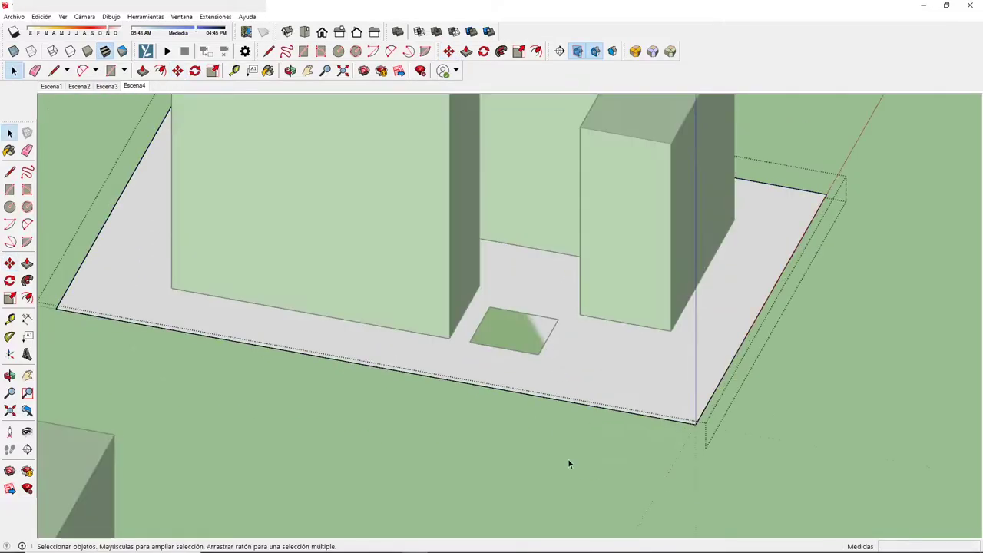
pyautogui.press('m')
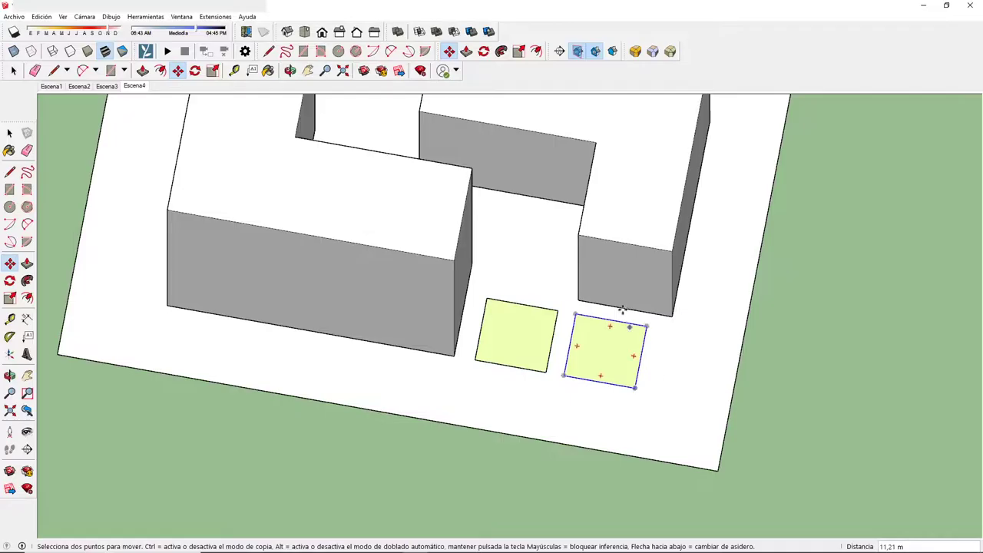
pyautogui.press('F2')
pyautogui.press('m')
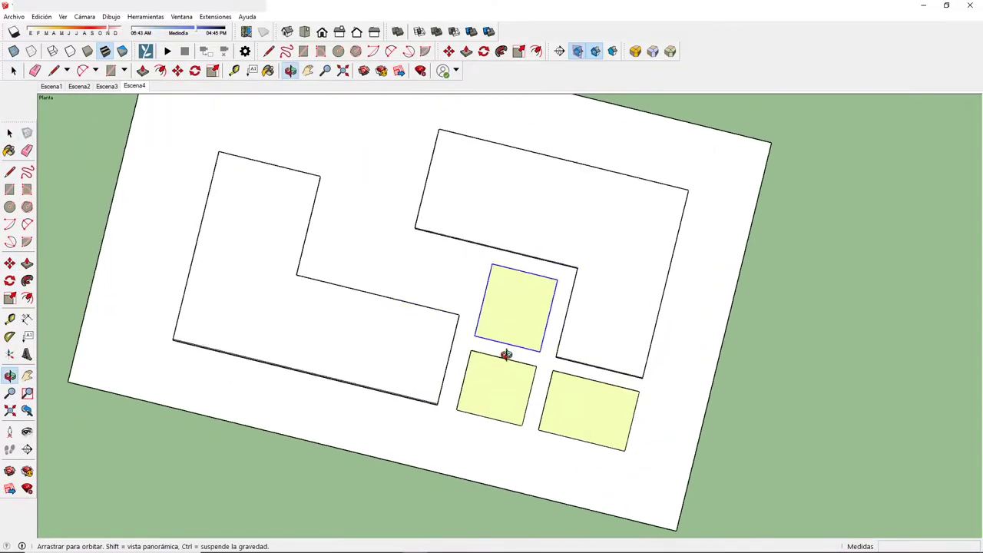
# Copy a block with Move to build up the block sequence.
pyautogui.press('o')
pyautogui.moveTo(461, 307); pyautogui.dragTo(446, 347)
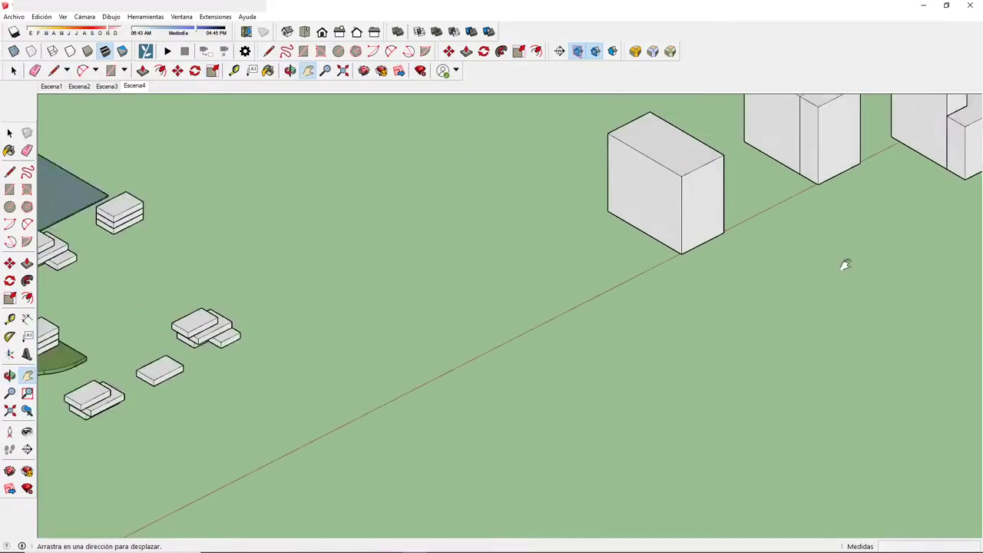
pyautogui.moveTo(687, 346); pyautogui.dragTo(604, 399)
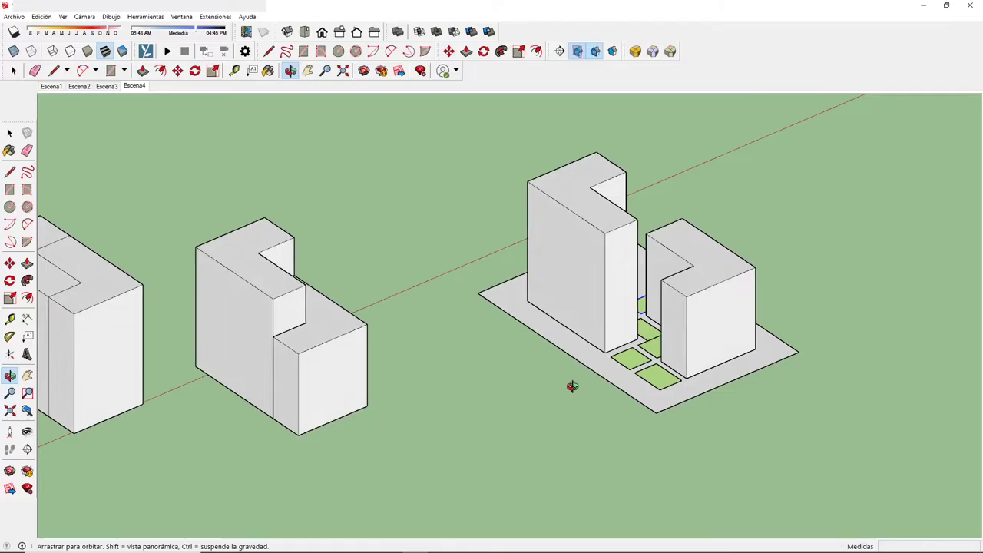
pyautogui.scroll(-2, 448, 249)
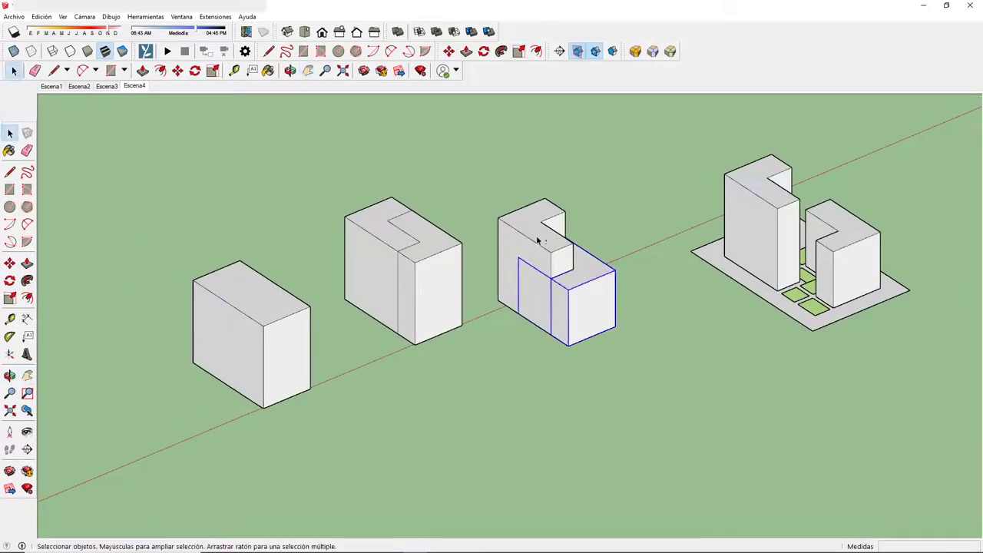
pyautogui.press('m')
pyautogui.click(539, 241)
# Round the base plate's corner with the 2-point Arc.
pyautogui.press('h')
pyautogui.moveTo(658, 359); pyautogui.dragTo(597, 379)
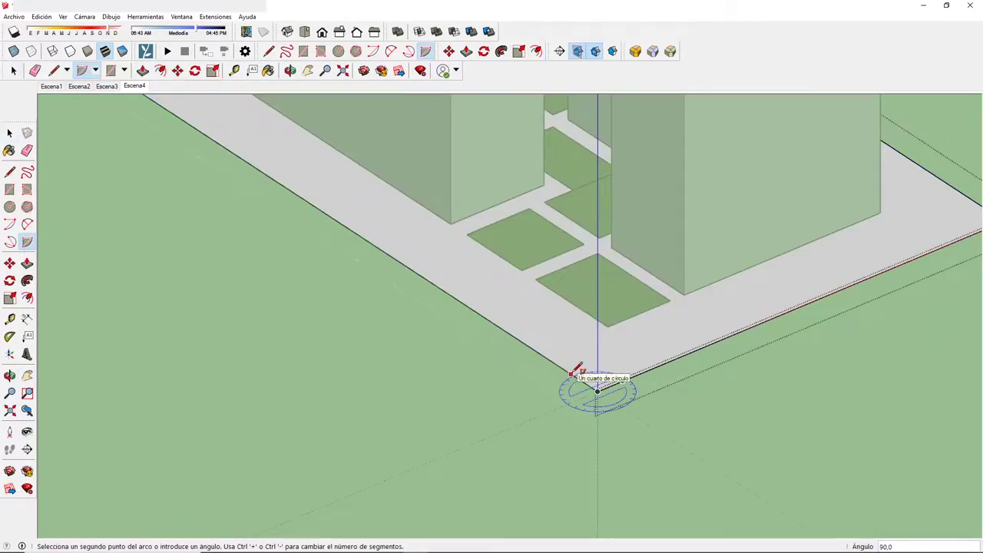
pyautogui.click(27, 224)
pyautogui.click(599, 384)
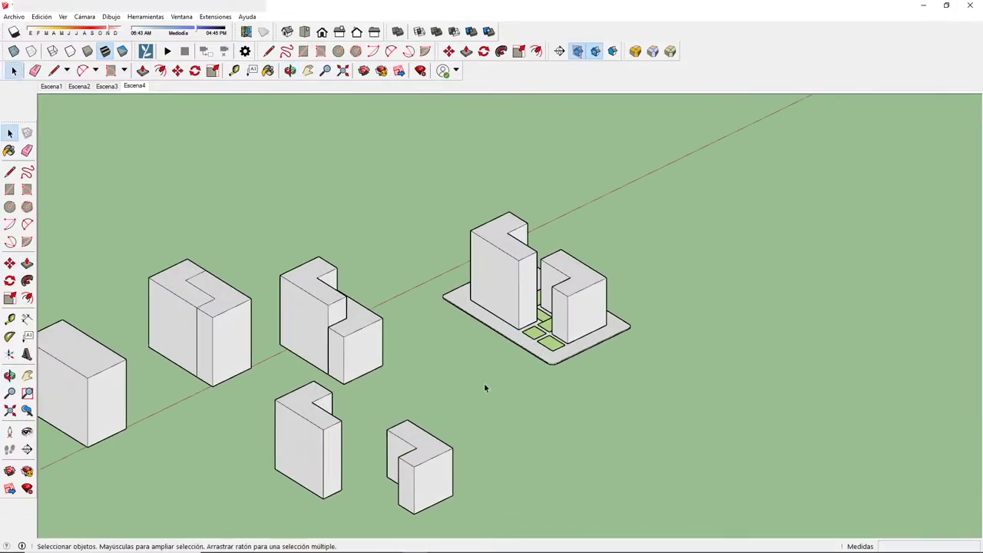
# Export the view as a 2D graphic into a new ANIMACION 24 folder.
pyautogui.click(14, 17)
pyautogui.click(182, 197)
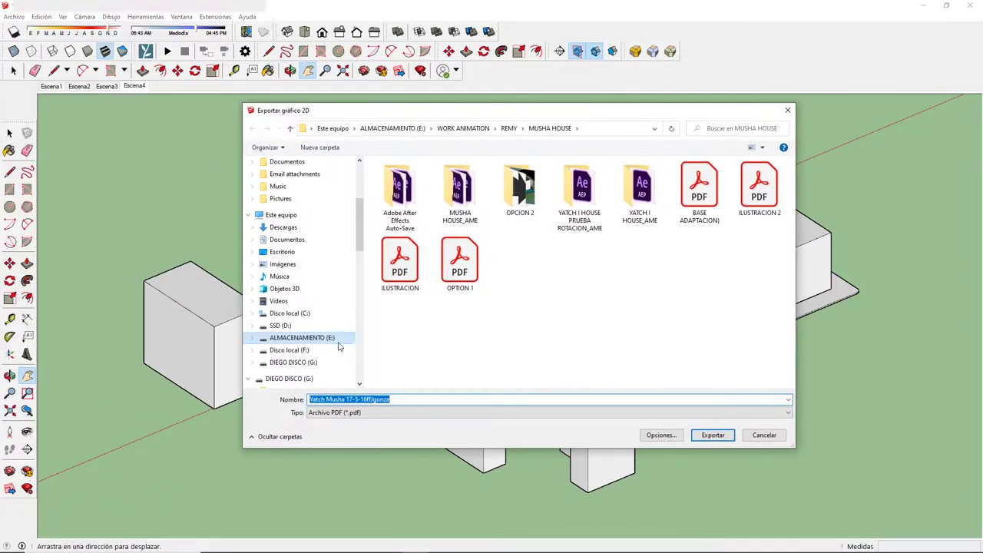
pyautogui.rightClick(605, 356)
pyautogui.click(776, 370)
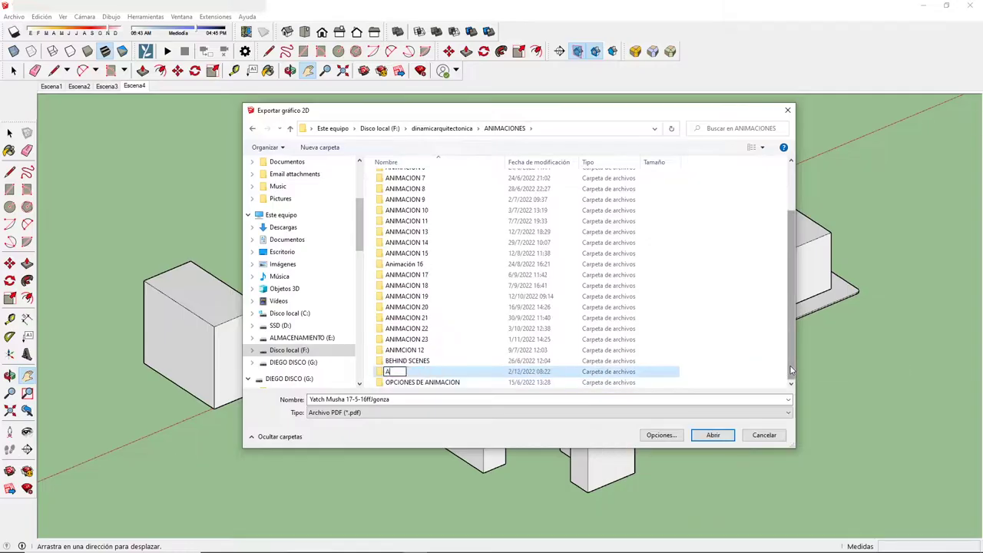
pyautogui.write('ANIMACION 24')
pyautogui.press('Return')
pyautogui.doubleClick(487, 346)
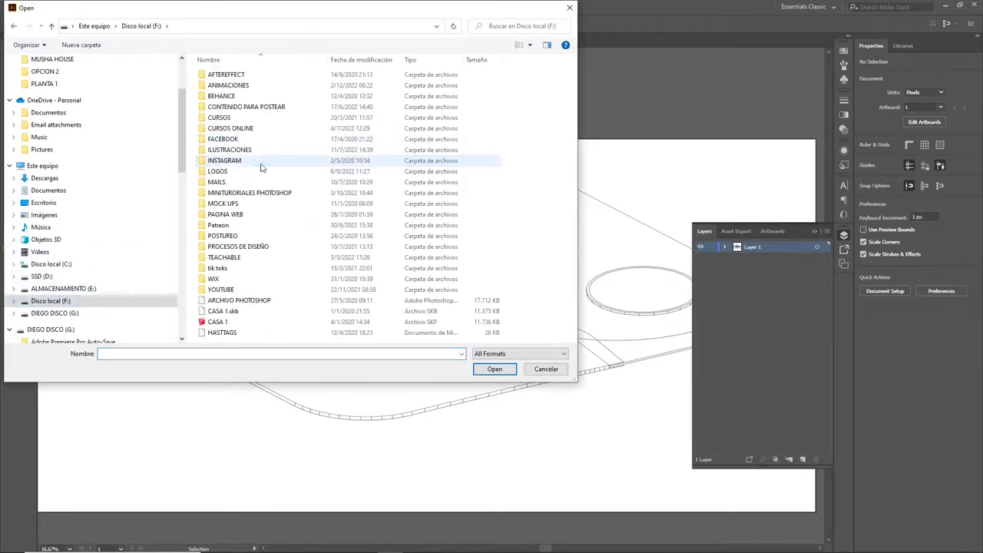
# Open the exported A 24 PDF from ANIMACIONES > ANIMACION 24.
pyautogui.doubleClick(258, 164)
pyautogui.doubleClick(258, 424)
pyautogui.doubleClick(230, 74)
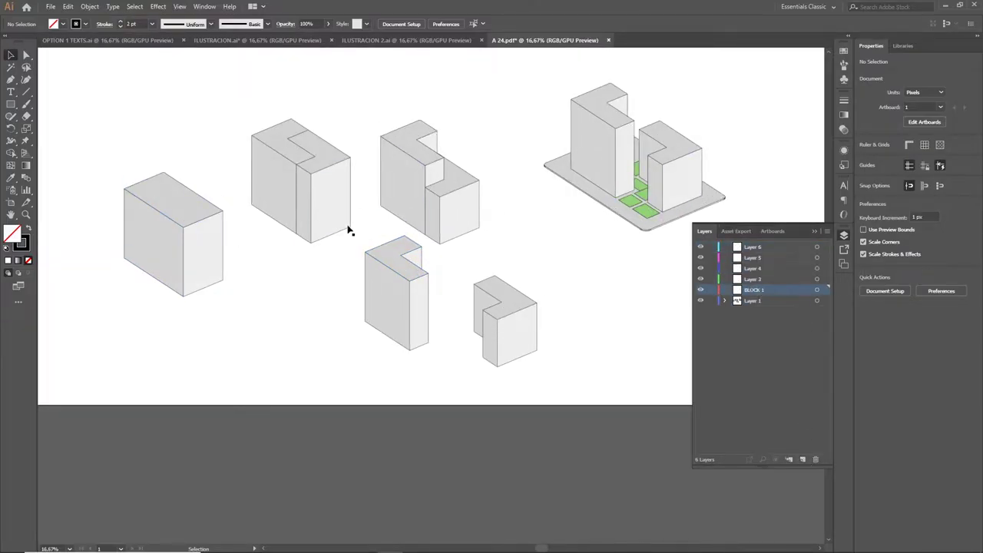
# Sort the blocks into STEP, BLOCK and FINAL layers, then create a new document.
pyautogui.click(816, 291)
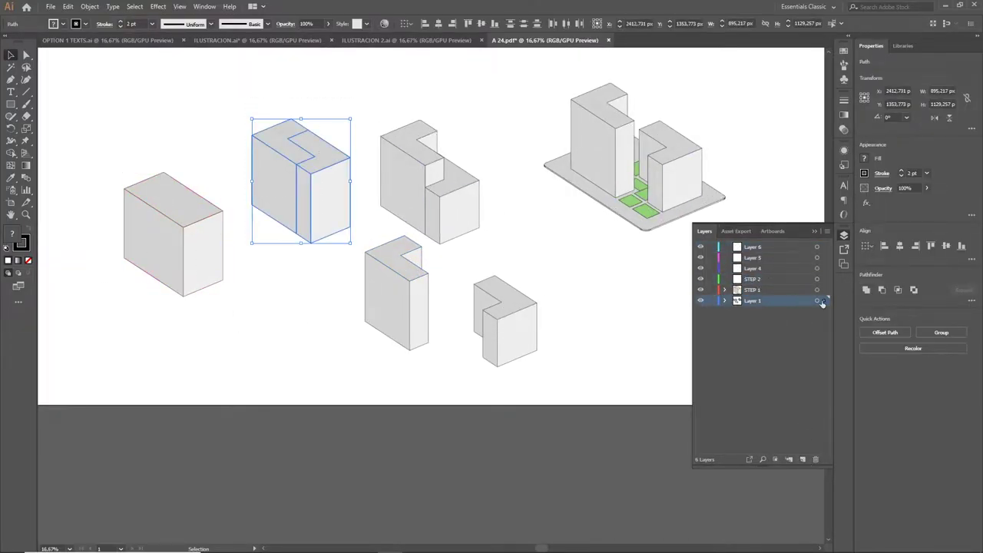
pyautogui.click(700, 268)
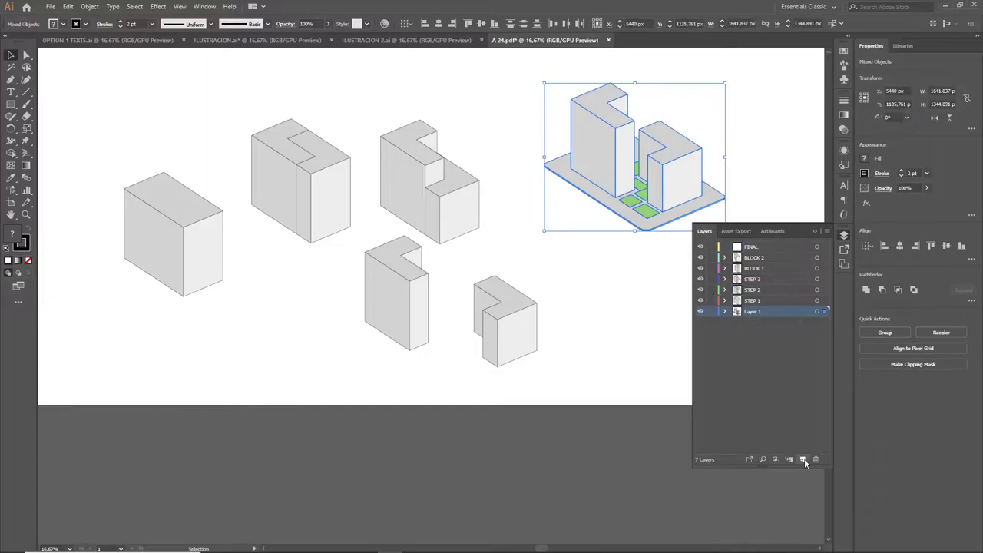
pyautogui.hotkey('ctrl', 'n')
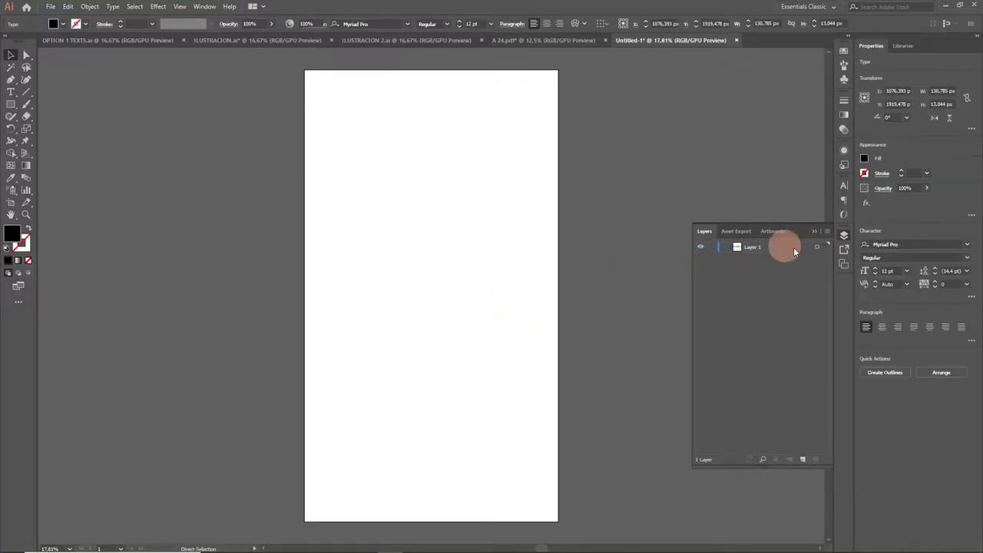
# Paste the layered blocks into Untitled-1 and move the L-shaped block onto the artboard.
pyautogui.hotkey('ctrl', 'v')
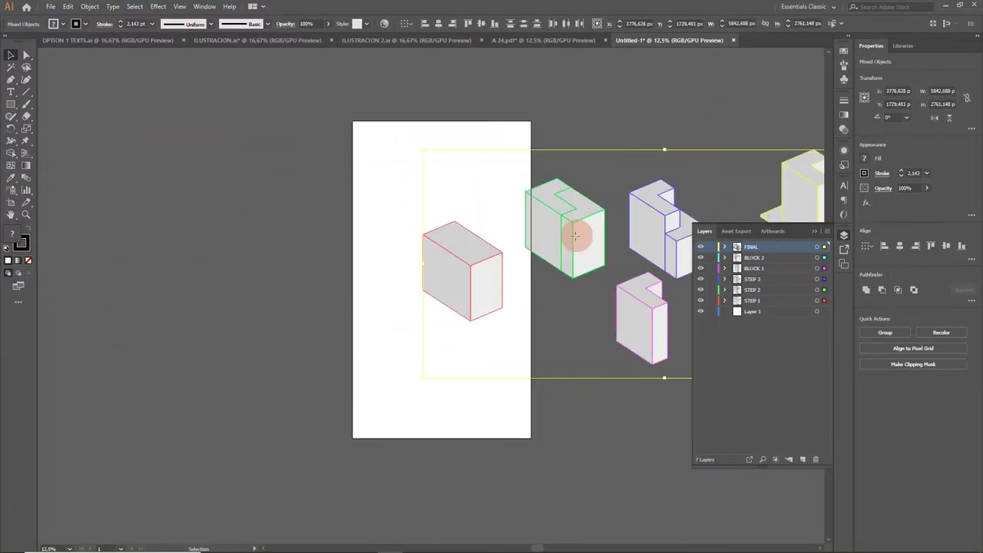
pyautogui.moveTo(428, 201); pyautogui.dragTo(456, 358)
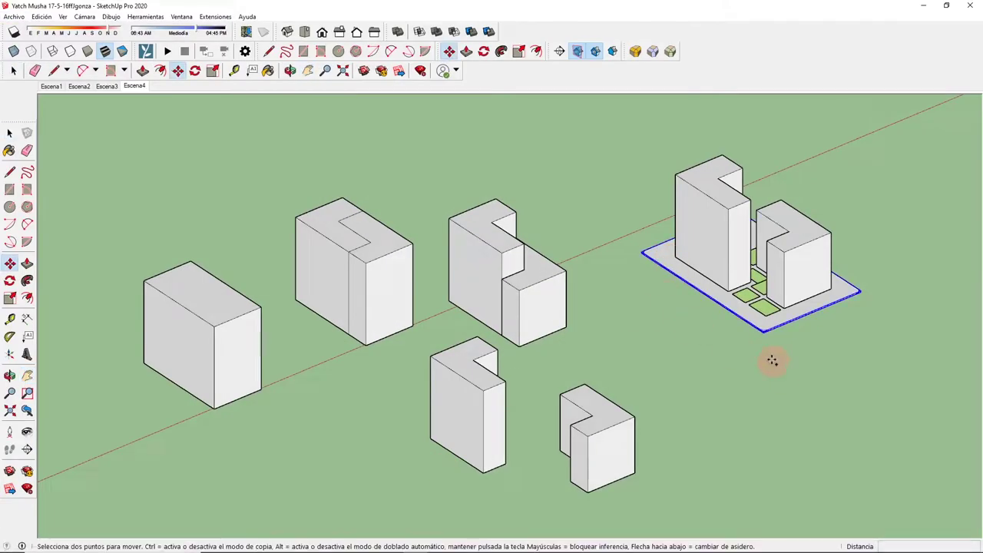
# Copy the base plate and place it under the left box.
pyautogui.click(772, 361)
pyautogui.press('ctrl')
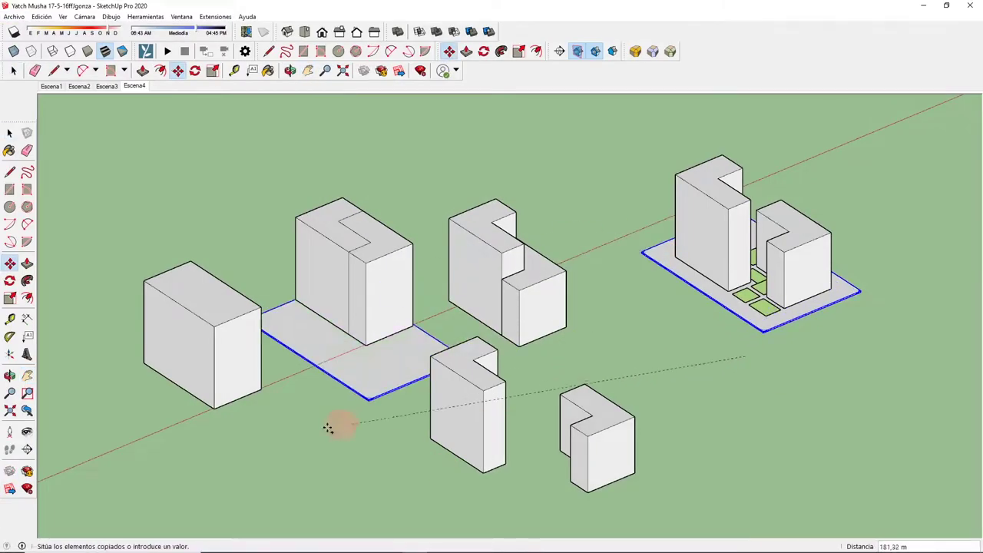
pyautogui.click(231, 399)
# Return to the Escena4 view and export it again as a 2D graphic.
pyautogui.click(135, 86)
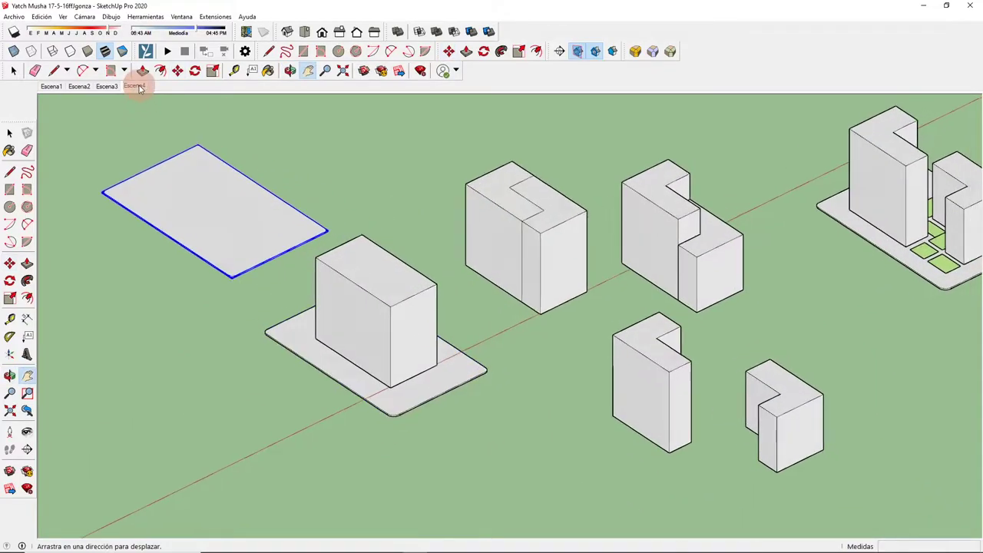
pyautogui.click(14, 16)
pyautogui.moveTo(77, 186)
pyautogui.click(184, 197)
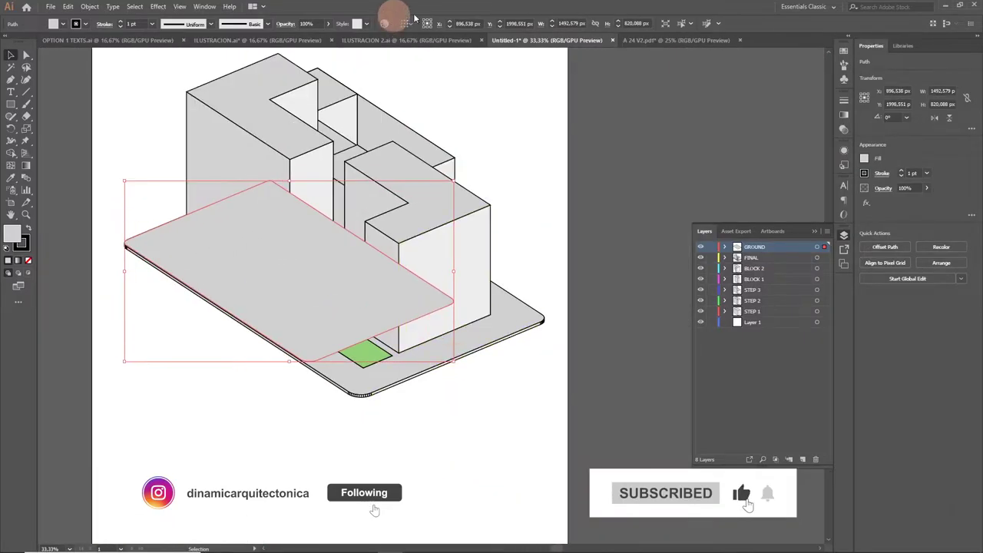
# Enlarge the ground plate, move GROUND below STEP 1, hide FINAL, and Save As.
pyautogui.moveTo(509, 381); pyautogui.dragTo(553, 395)
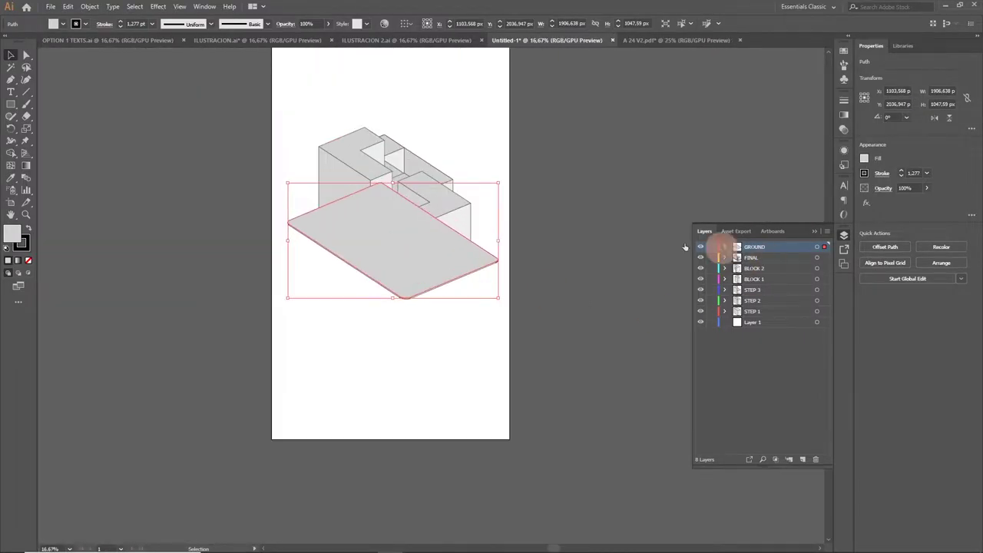
pyautogui.moveTo(725, 249); pyautogui.dragTo(722, 311)
pyautogui.click(700, 246)
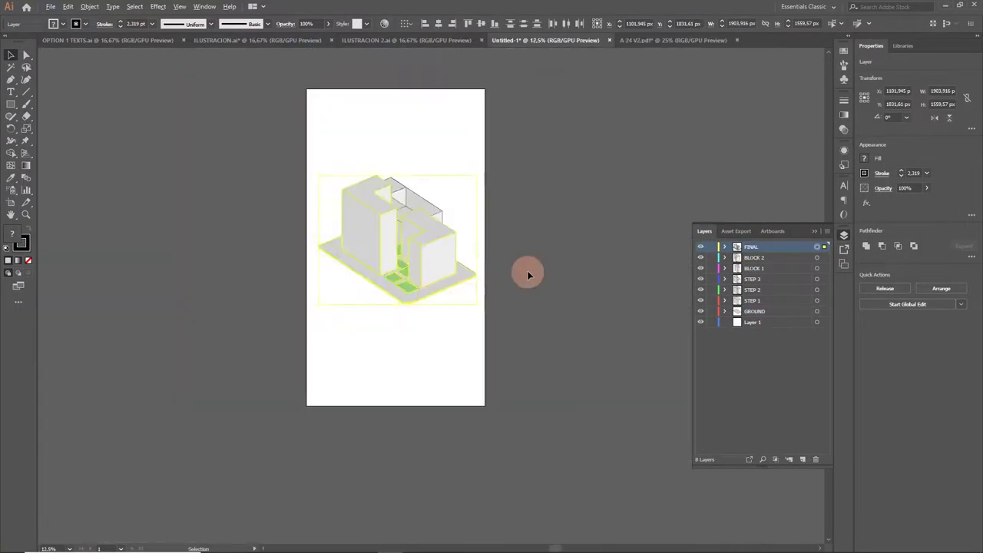
pyautogui.hotkey('ctrl', 'shift', 's')
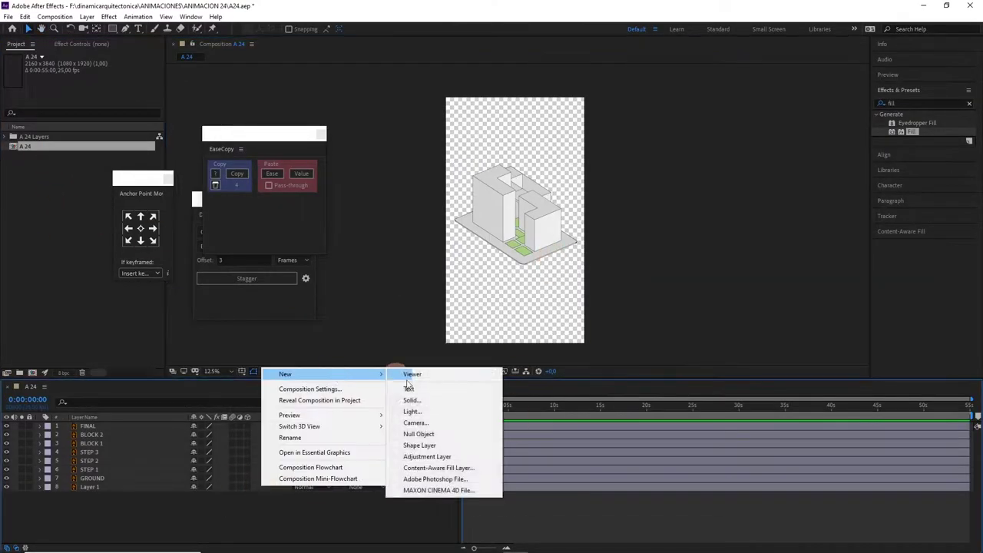
# Add a white solid at the bottom and convert the block layers into shape outlines.
pyautogui.click(412, 400)
pyautogui.hotkey('ctrl', 'shift', '[')
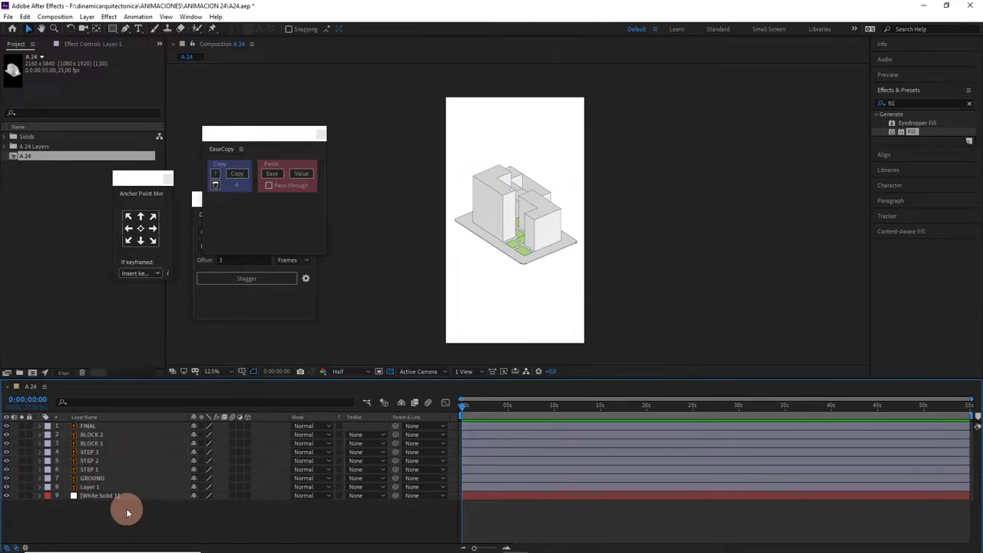
pyautogui.click(121, 444)
pyautogui.rightClick(131, 454)
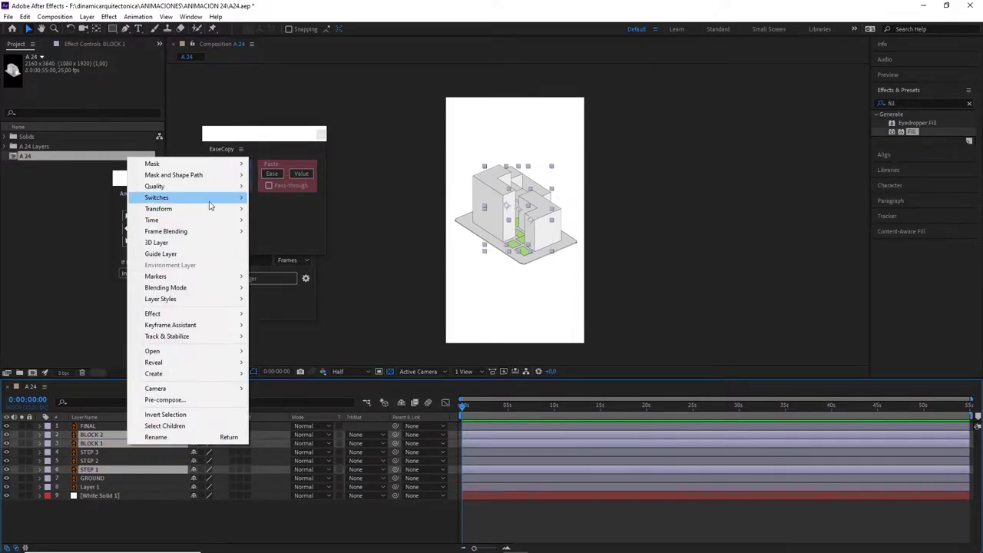
pyautogui.moveTo(165, 373)
pyautogui.click(307, 408)
pyautogui.press('Delete')
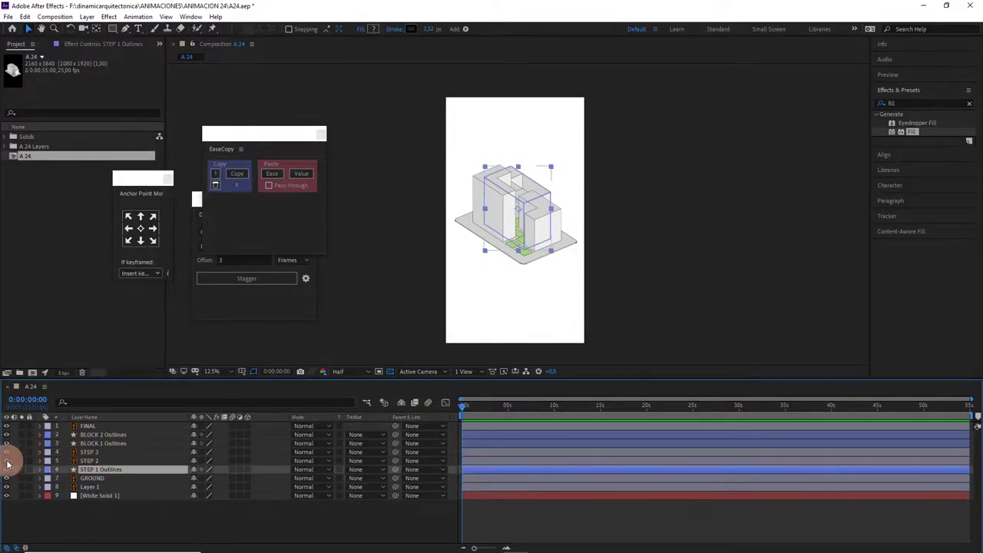
# Hide the upper layers and search STEP 1 Outlines for 'path'.
pyautogui.moveTo(8, 465); pyautogui.dragTo(6, 426)
pyautogui.click(90, 491)
pyautogui.click(531, 259)
pyautogui.press('.')
pyautogui.click(172, 402)
pyautogui.write('path')
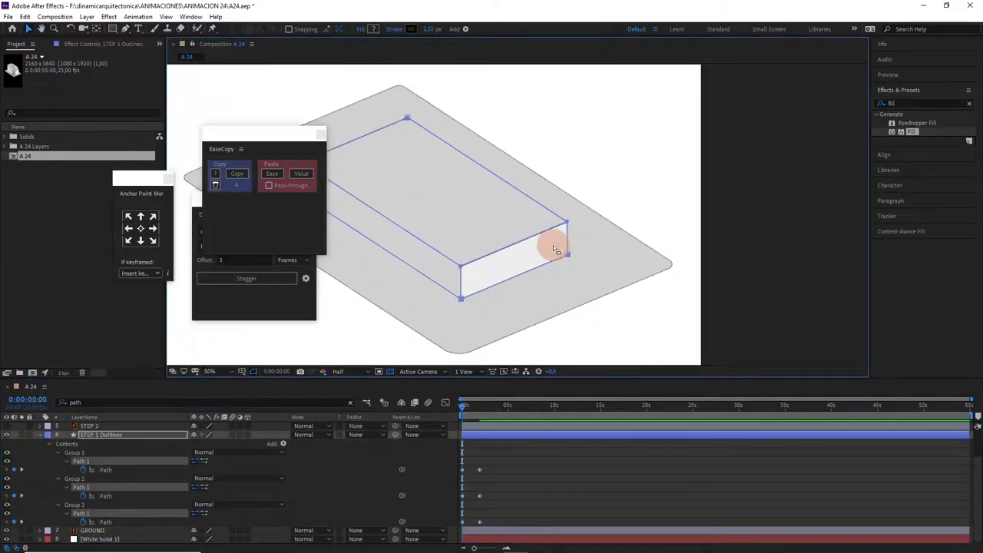
# Review the STEP 1 Outlines path keyframes in the Graph Editor.
pyautogui.click(446, 403)
pyautogui.moveTo(474, 548); pyautogui.dragTo(516, 549)
pyautogui.hotkey('shift', 'F3')
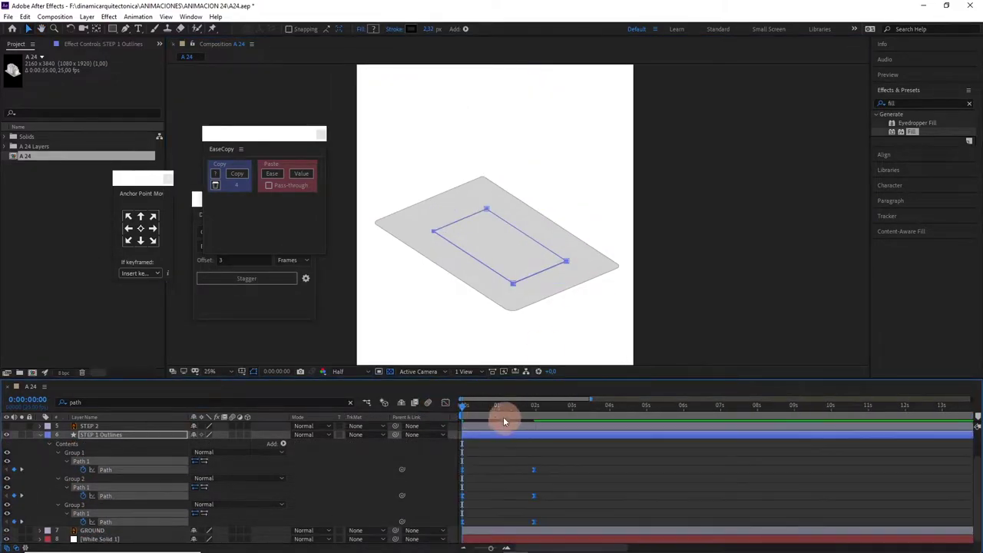
# Trace the raised box's silhouette with the Pen tool, with no fill and a 7 px stroke.
pyautogui.click(125, 29)
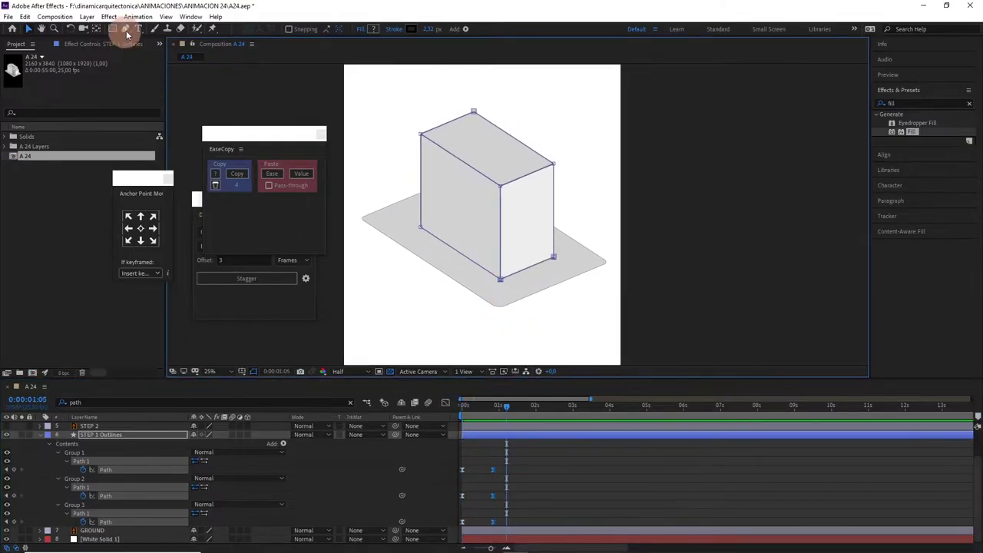
pyautogui.scroll(5, 450, 329)
pyautogui.scroll(1, 722, 289)
pyautogui.scroll(-2, 722, 289)
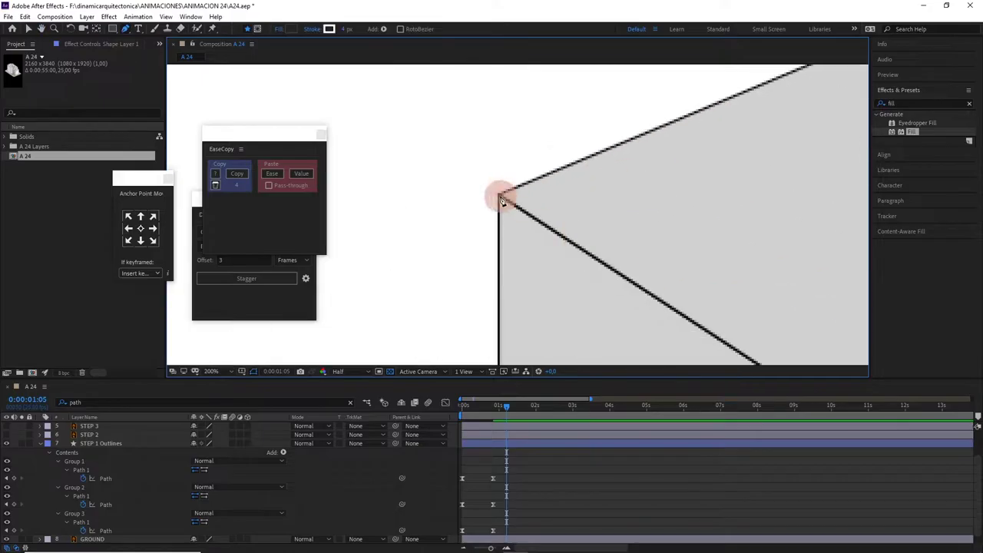
pyautogui.scroll(-1, 501, 197)
pyautogui.scroll(-2, 438, 210)
pyautogui.scroll(-1, 576, 249)
pyautogui.hotkey('ctrl', 'z')
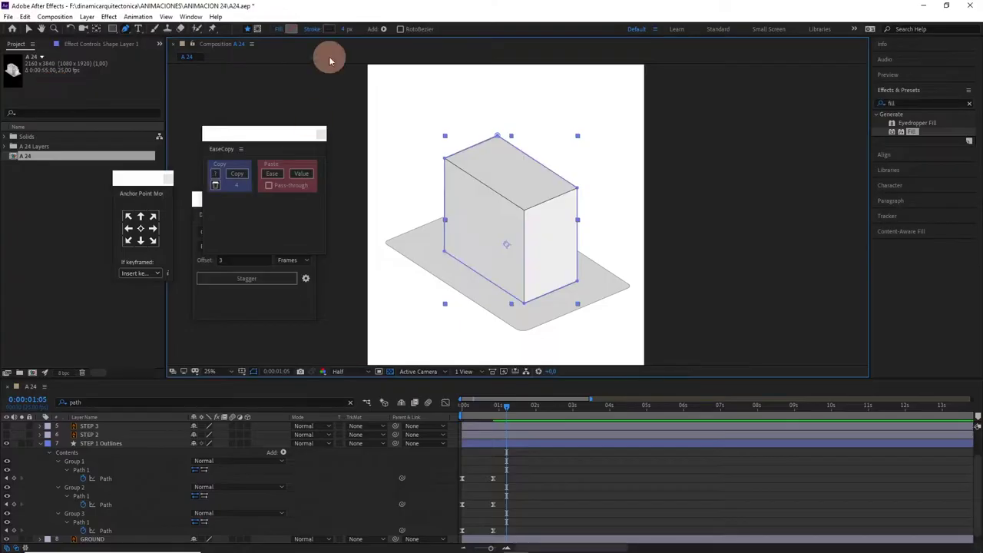
pyautogui.click(529, 460)
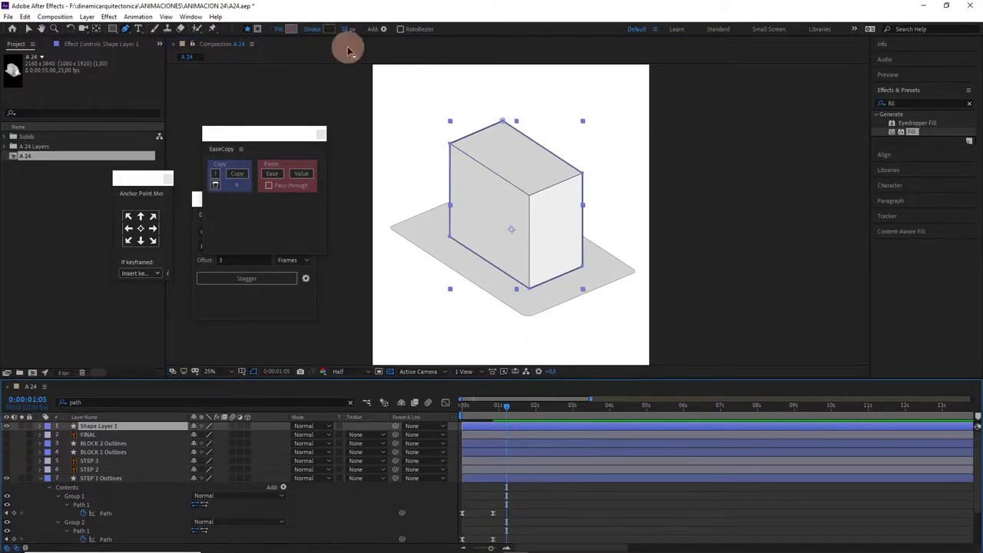
pyautogui.press('v')
pyautogui.click(582, 268)
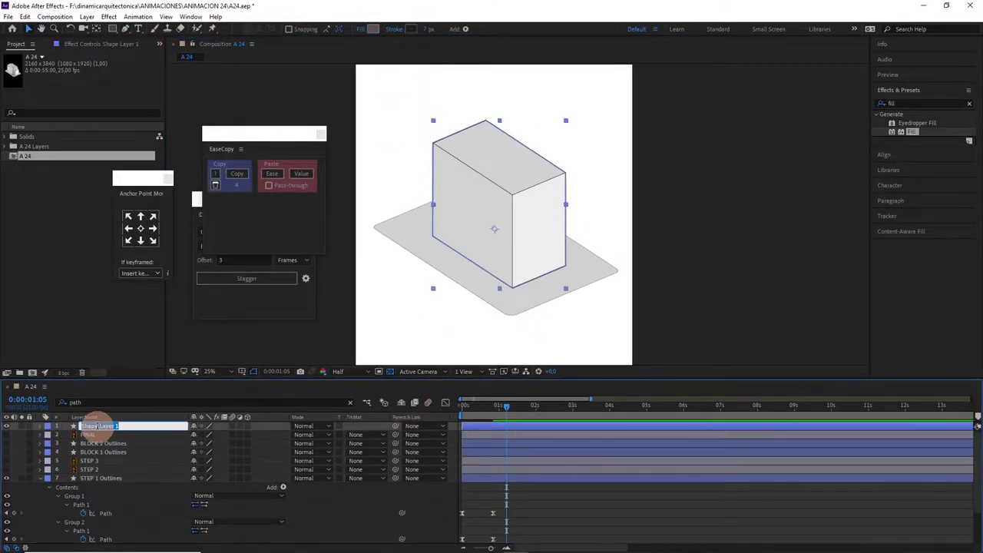
pyautogui.write('STROKE')
# Add Trim Paths to STROKE and keyframe End and Start from 0 to 100%.
pyautogui.click(283, 487)
pyautogui.click(282, 430)
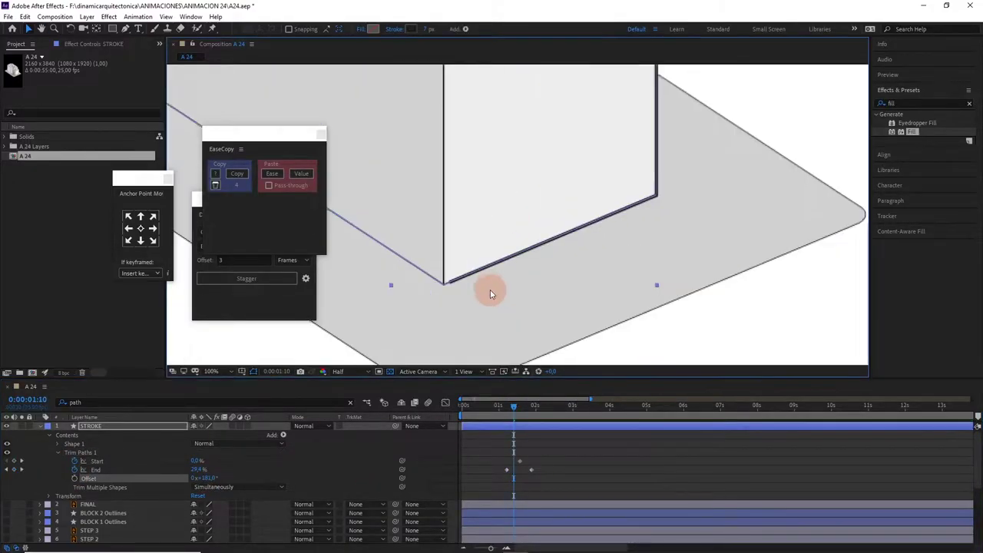
pyautogui.click(520, 202)
pyautogui.press('u')
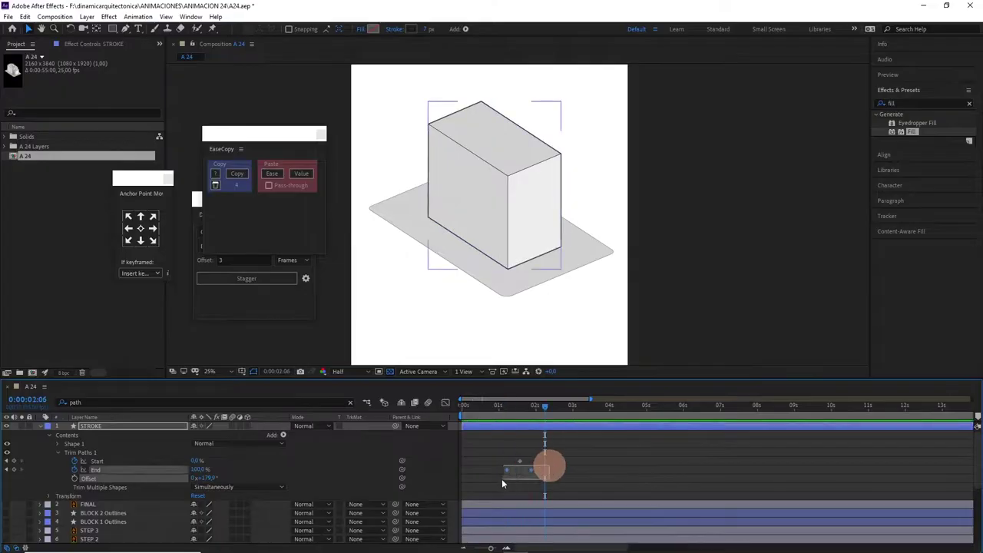
pyautogui.click(515, 409)
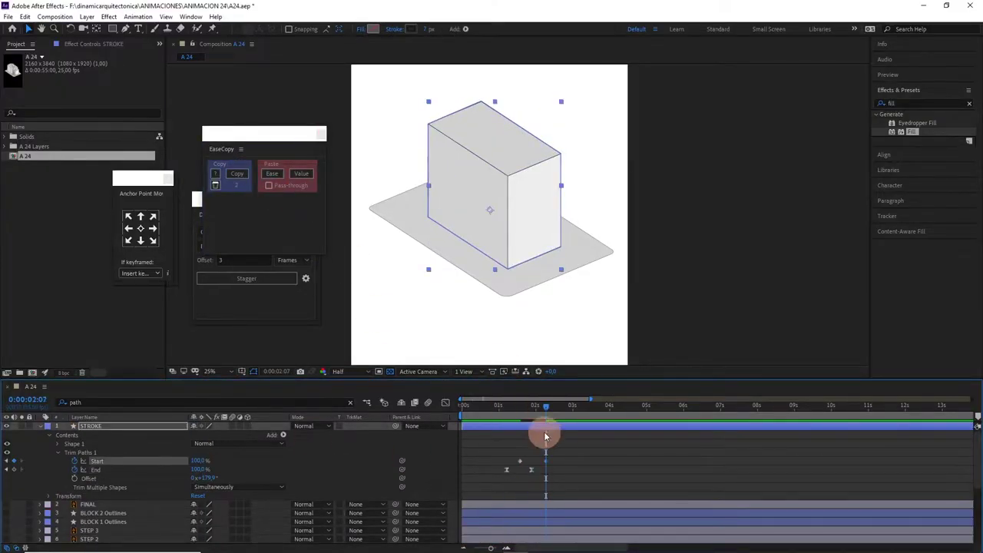
pyautogui.scroll(-1, 532, 230)
pyautogui.click(498, 405)
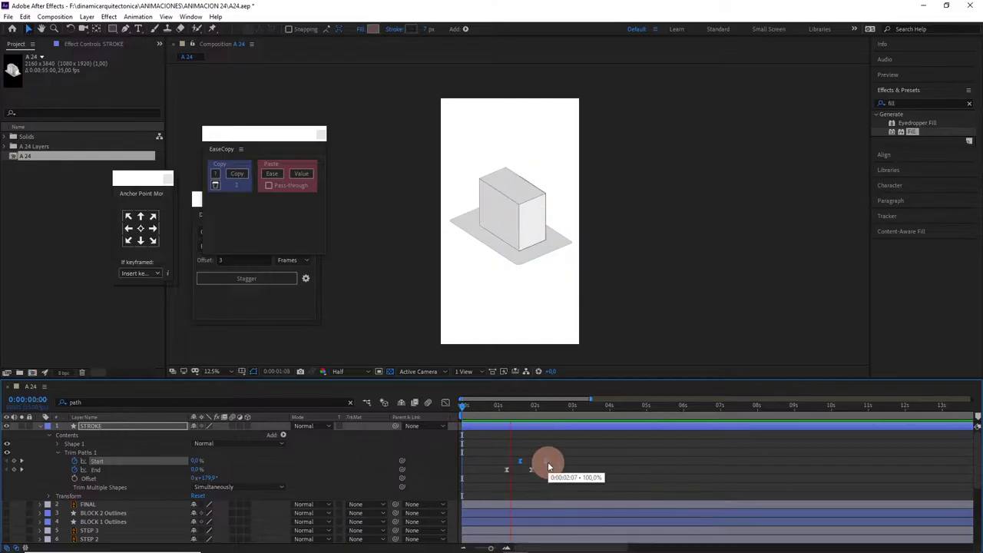
pyautogui.scroll(-2, 580, 454)
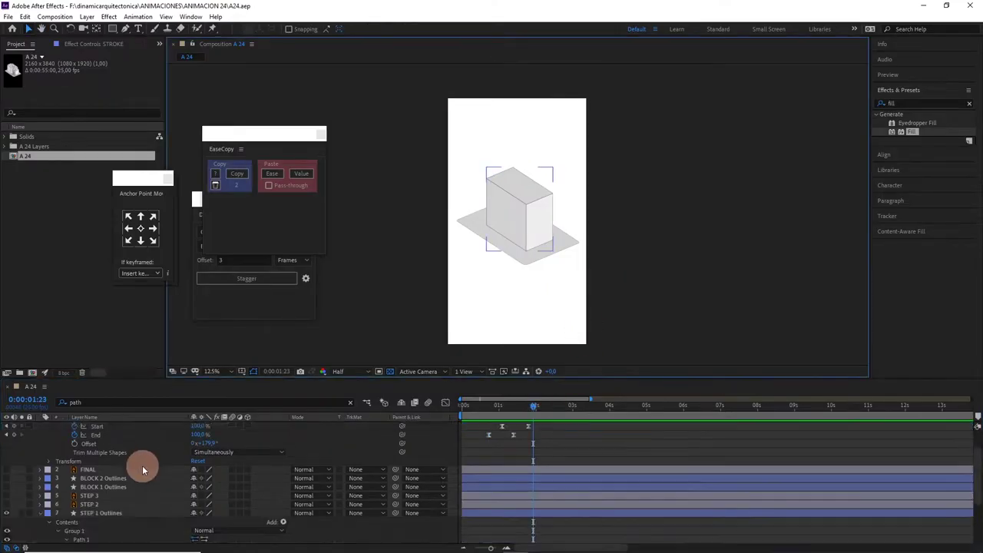
# Start a Z-shaped cut line from the notched block's top corner.
pyautogui.click(8, 483)
pyautogui.click(15, 502)
pyautogui.click(125, 28)
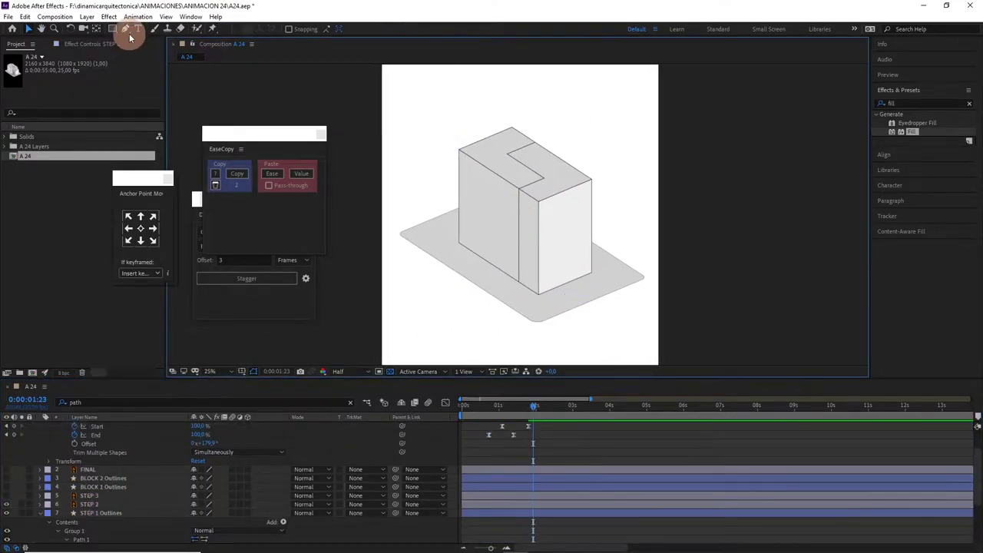
pyautogui.scroll(5, 556, 314)
pyautogui.click(556, 315)
pyautogui.click(614, 149)
# Finish the Z cut line at the front face bottom and add stroke dashes.
pyautogui.scroll(-3, 538, 230)
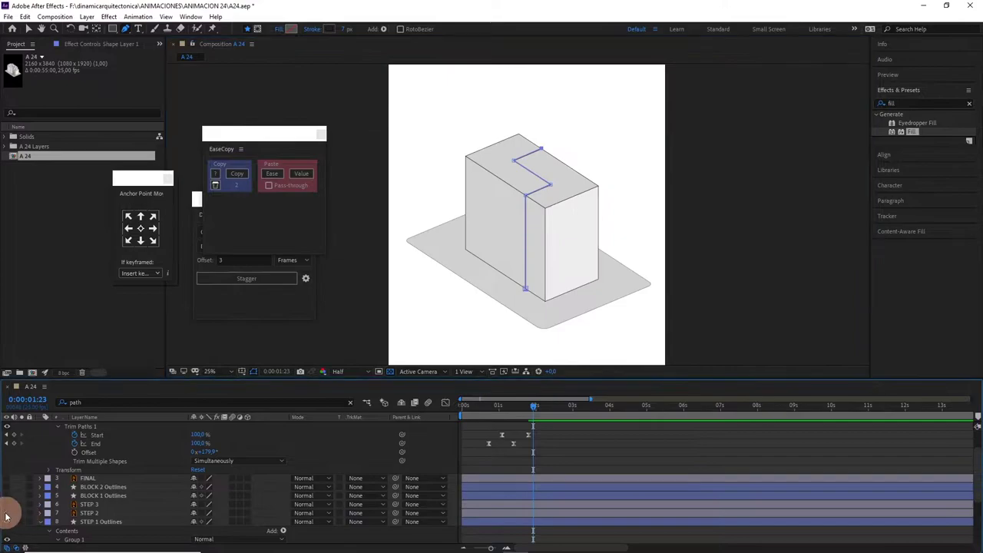
pyautogui.click(116, 476)
pyautogui.doubleClick(84, 402)
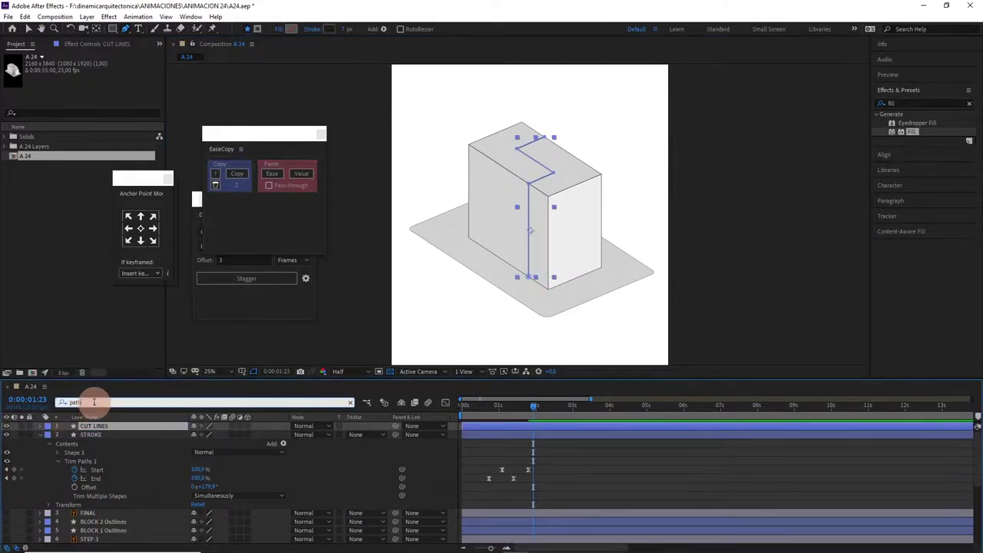
pyautogui.write('DASH')
pyautogui.click(196, 470)
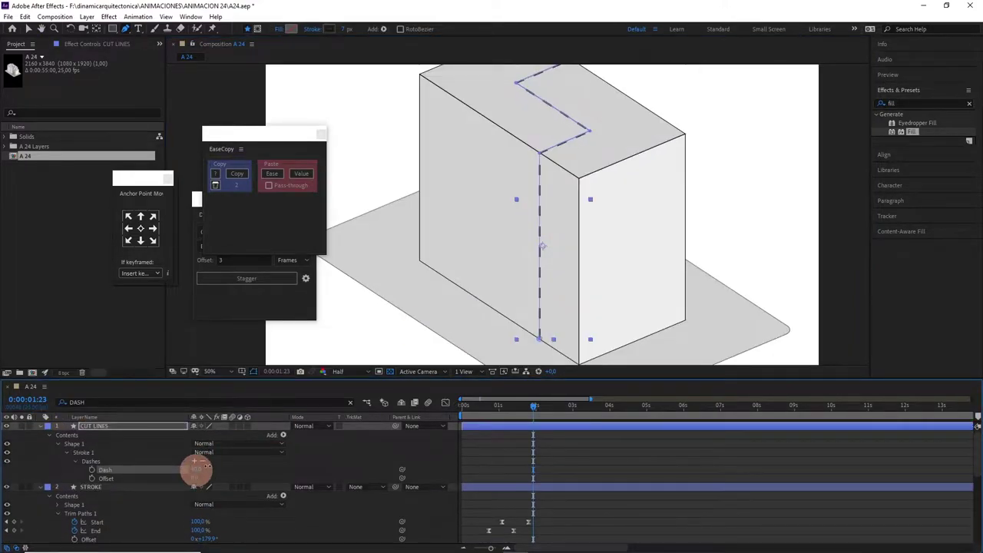
pyautogui.scroll(-2, 714, 259)
pyautogui.click(193, 467)
pyautogui.click(725, 285)
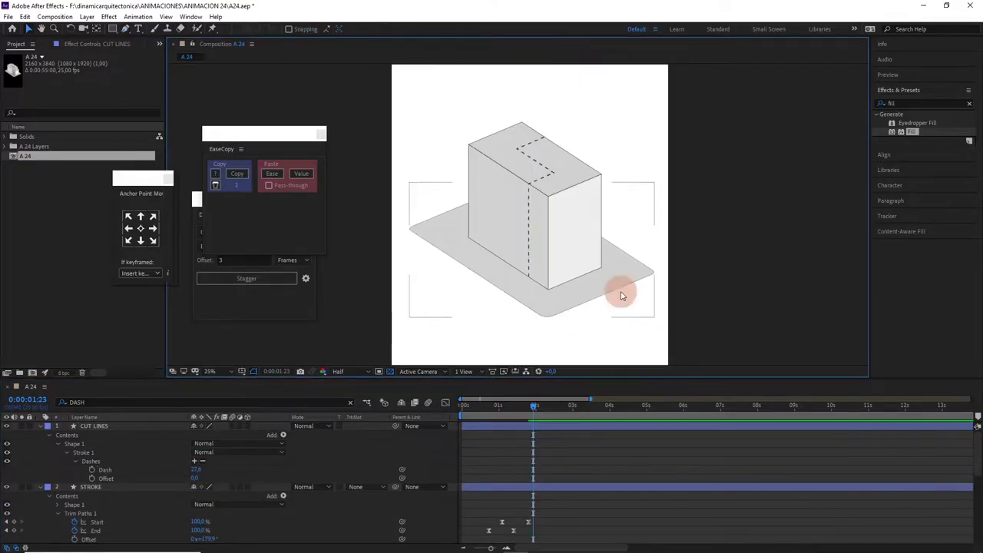
# Copy STROKE's Trim Paths animation onto the cut lines and select the Offset property.
pyautogui.click(103, 484)
pyautogui.click(522, 406)
pyautogui.click(88, 515)
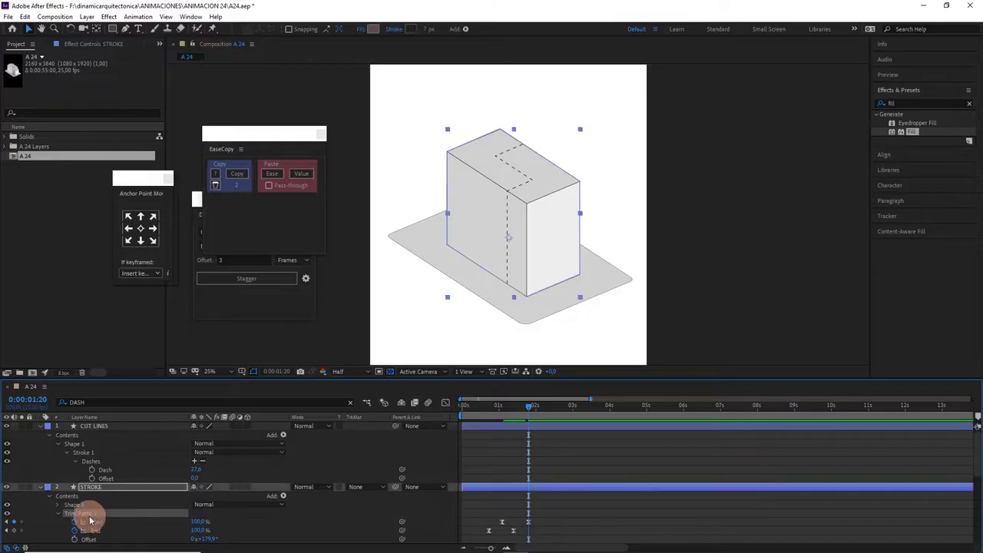
pyautogui.hotkey('ctrl', 'c')
pyautogui.click(65, 452)
pyautogui.hotkey('ctrl', 'v')
pyautogui.click(537, 406)
pyautogui.moveTo(537, 409); pyautogui.dragTo(549, 406)
pyautogui.click(259, 477)
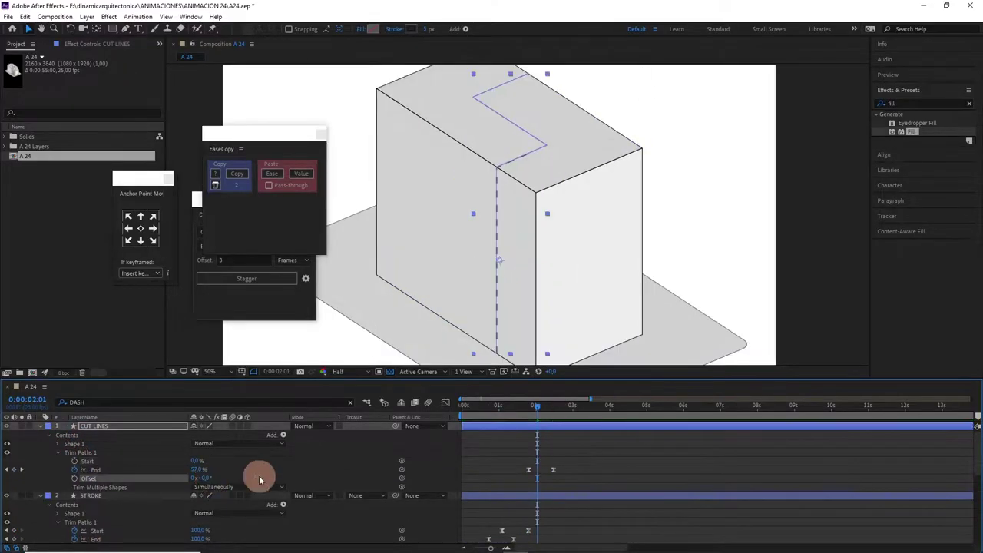
pyautogui.click(526, 283)
# Revert to the dashed cut line and set its keyframes around 1:19.
pyautogui.hotkey('ctrl', 'z')
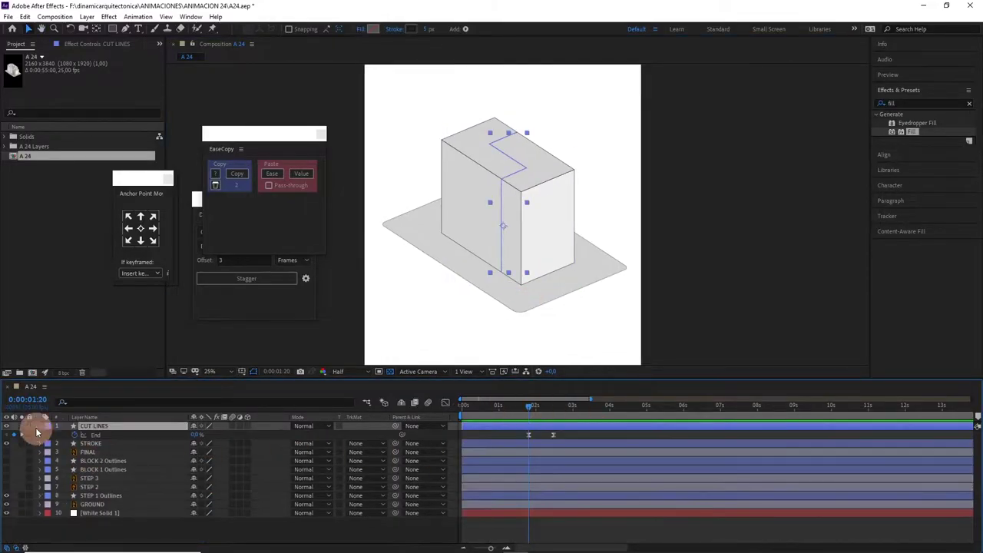
pyautogui.hotkey('ctrl', 'f')
pyautogui.write('dash')
pyautogui.click(528, 409)
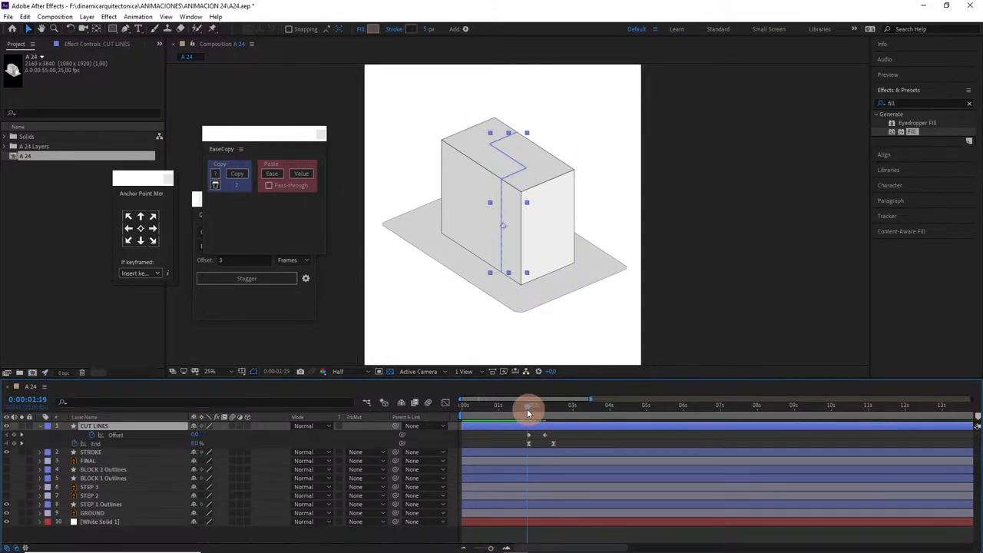
pyautogui.click(525, 405)
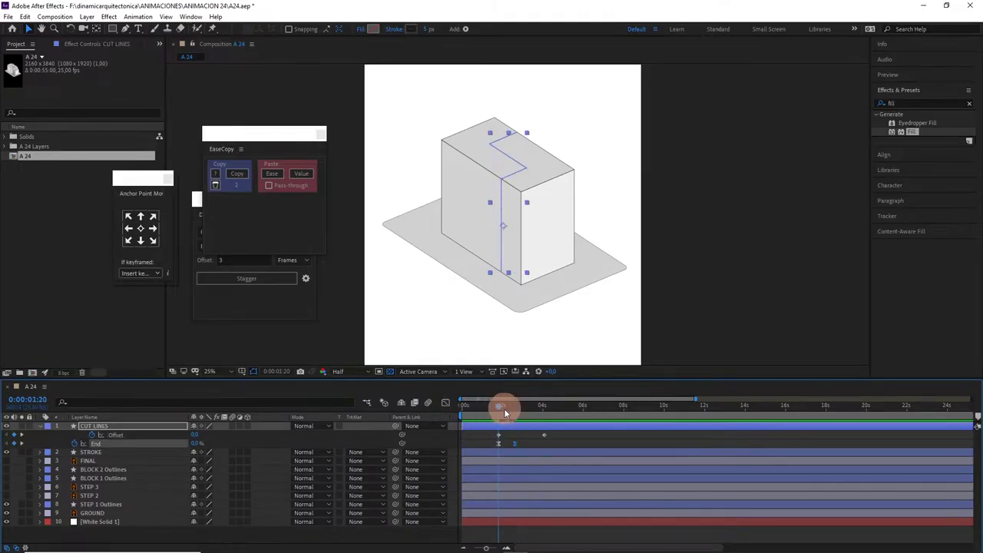
# Draw a new line along the box's bottom edge.
pyautogui.click(127, 29)
pyautogui.scroll(4, 523, 264)
pyautogui.click(521, 264)
pyautogui.click(676, 248)
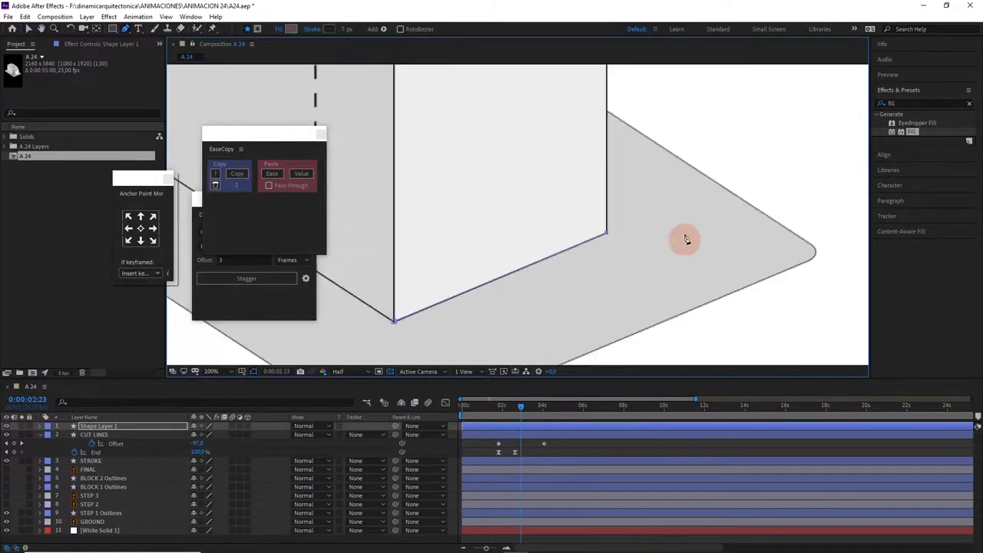
# Pen-draw a second edge line along the notched box as Shape Layer 2.
pyautogui.scroll(2, 686, 239)
pyautogui.moveTo(454, 279); pyautogui.dragTo(486, 158)
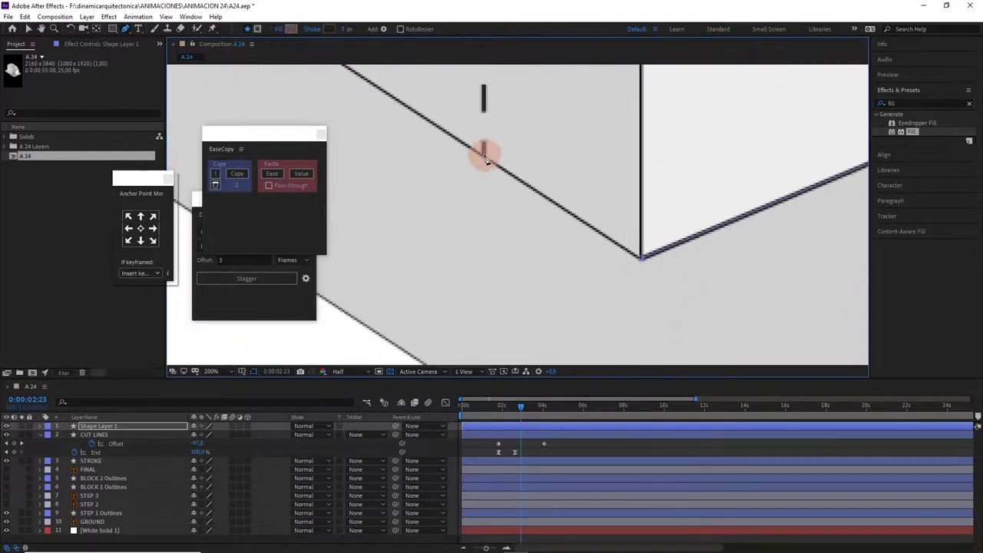
pyautogui.scroll(-3, 606, 220)
pyautogui.scroll(2, 512, 259)
pyautogui.moveTo(512, 258)
pyautogui.mouseDown()
pyautogui.moveTo(478, 205)
pyautogui.moveTo(604, 322)
pyautogui.moveTo(448, 158)
pyautogui.mouseUp()
pyautogui.scroll(-2, 615, 208)
pyautogui.scroll(2, 604, 161)
pyautogui.scroll(2, 731, 230)
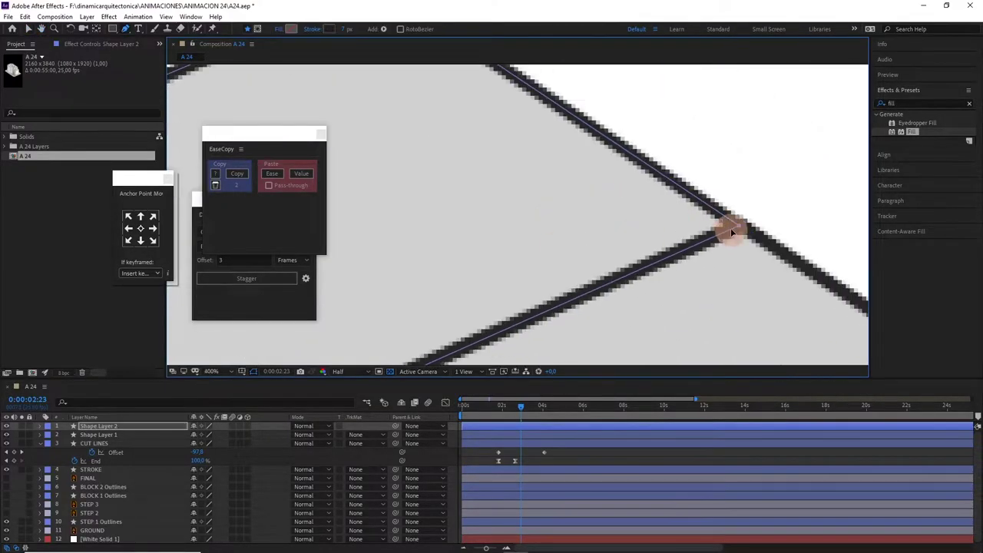
pyautogui.scroll(-3, 731, 230)
pyautogui.scroll(-3, 644, 182)
# Reuse the CUT LINES Trim Paths on both edge layers, End 62.5→100%, and keyframe Opacity.
pyautogui.click(100, 444)
pyautogui.click(56, 443)
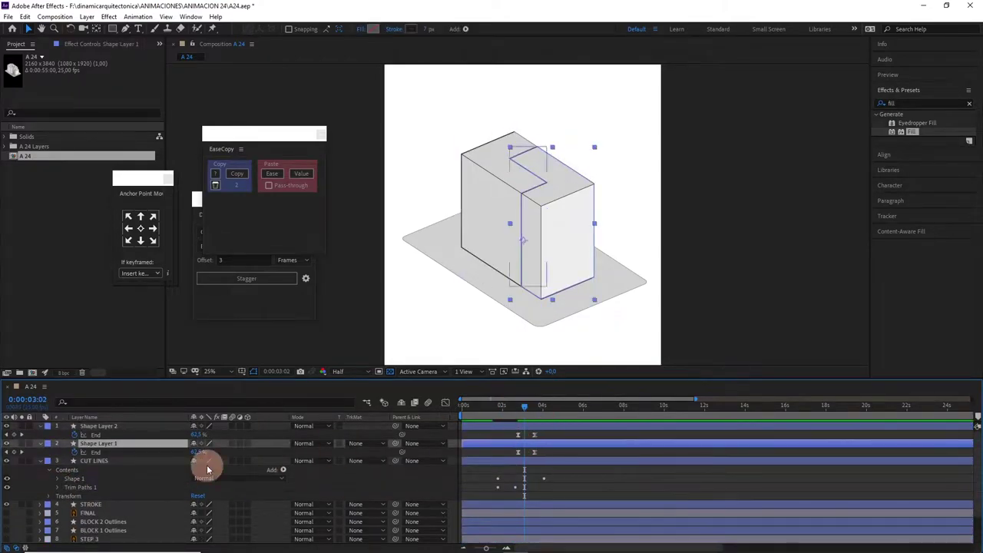
pyautogui.click(198, 496)
pyautogui.click(527, 408)
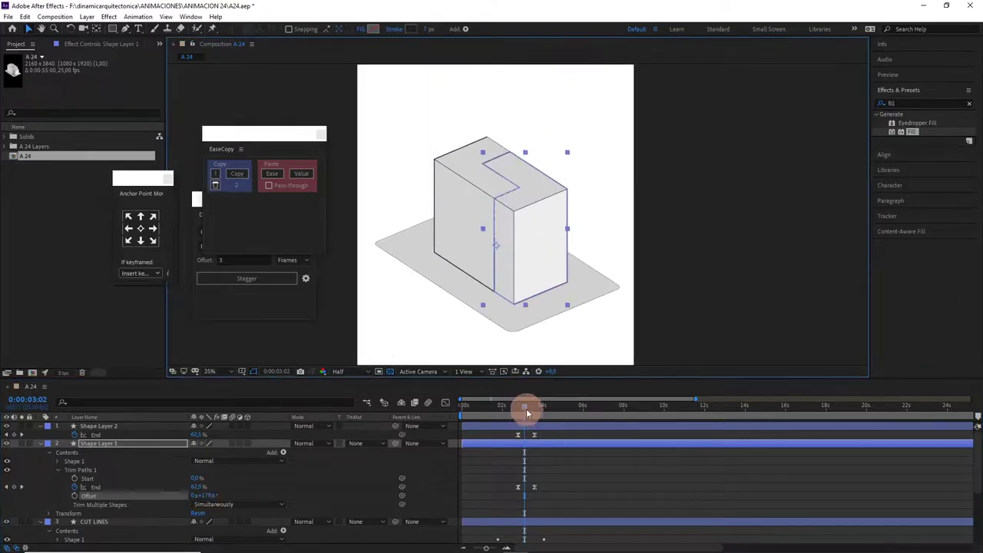
pyautogui.click(534, 492)
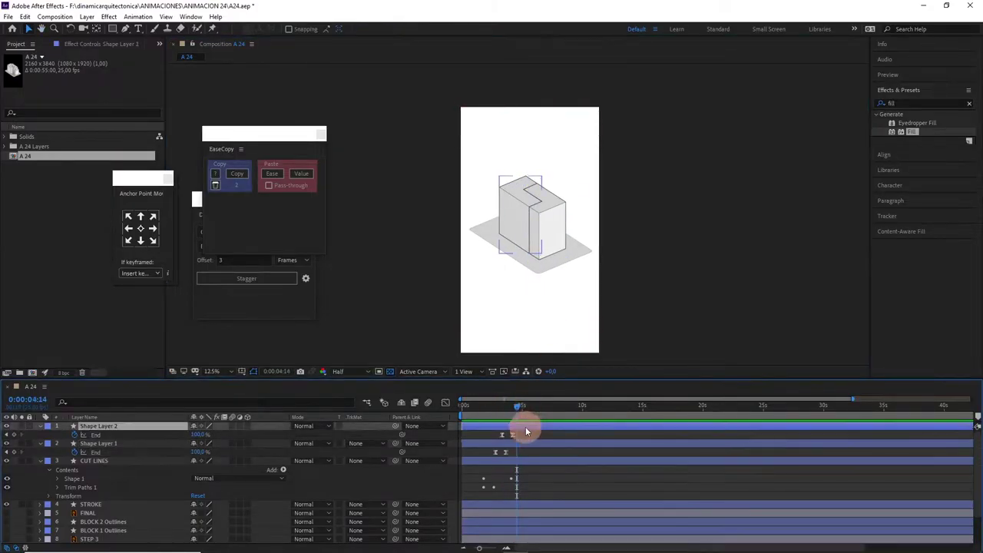
pyautogui.hotkey('alt', 'shift', 't')
pyautogui.click(523, 405)
# Show BLOCK 2 Outlines' Opacity keyframe and set the time to 6:14.
pyautogui.click(121, 494)
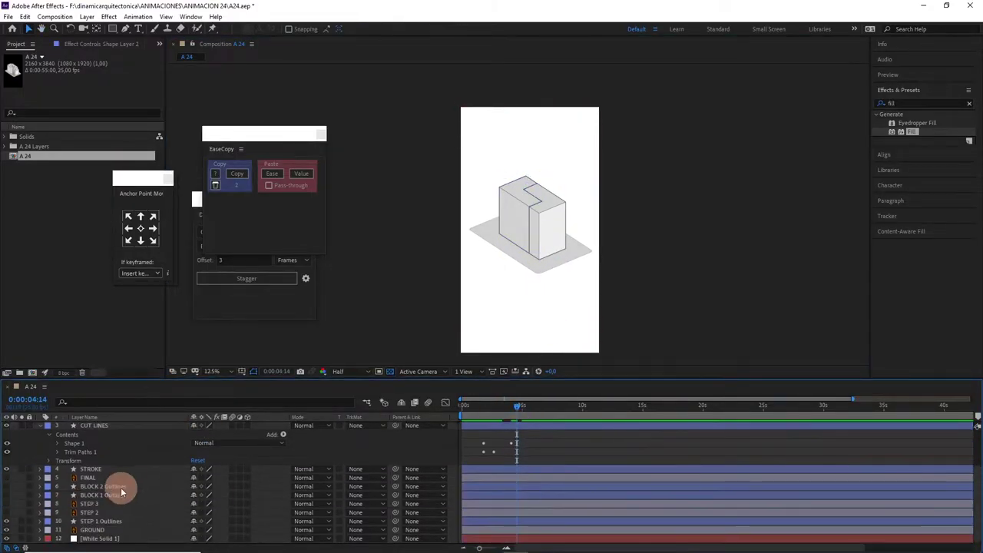
pyautogui.press('t')
pyautogui.click(527, 488)
pyautogui.click(538, 447)
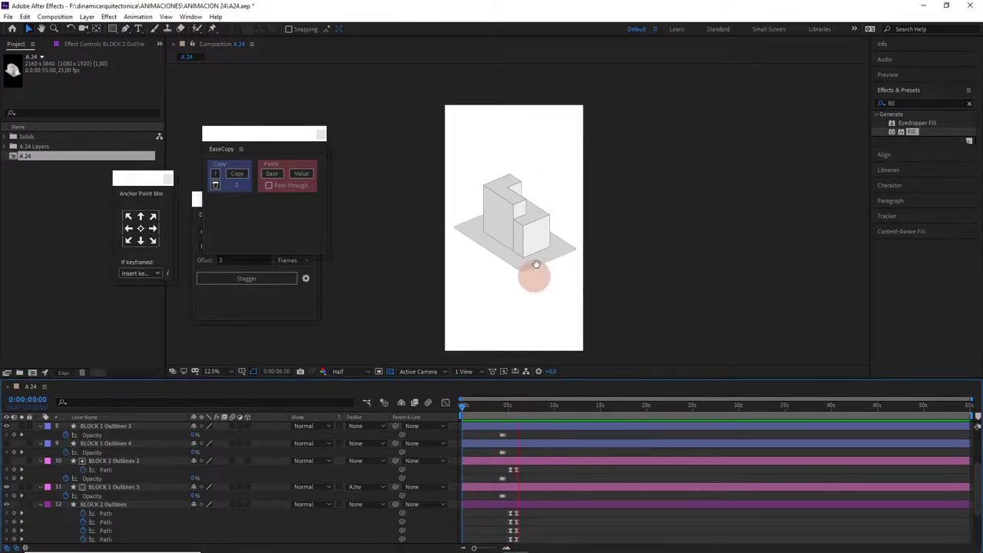
pyautogui.click(522, 406)
# Add a Position keyframe sliding BLOCK 2 Outlines into place beside the first block.
pyautogui.click(28, 461)
pyautogui.scroll(2, 577, 291)
pyautogui.click(496, 258)
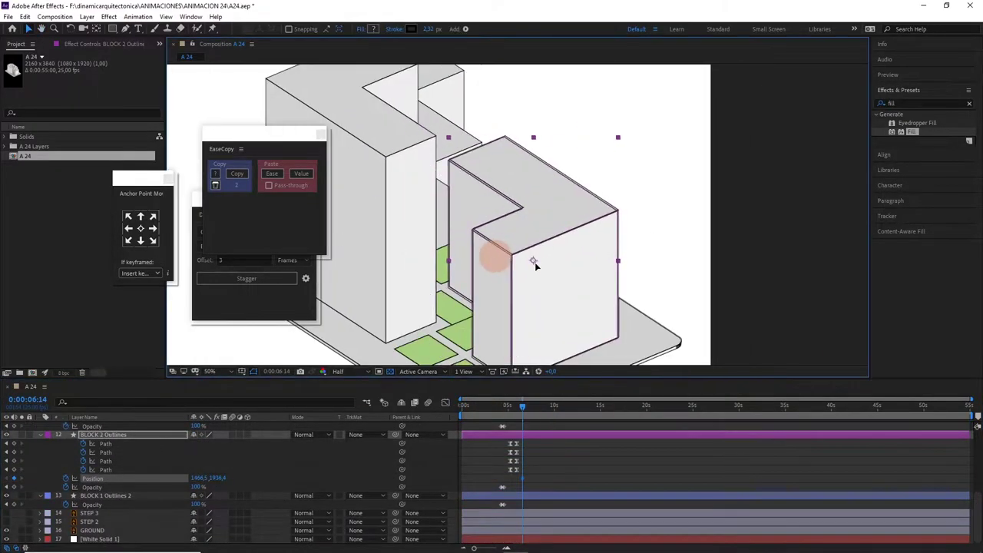
pyautogui.scroll(1, 535, 262)
pyautogui.scroll(-3, 487, 282)
pyautogui.click(547, 451)
pyautogui.scroll(3, 487, 248)
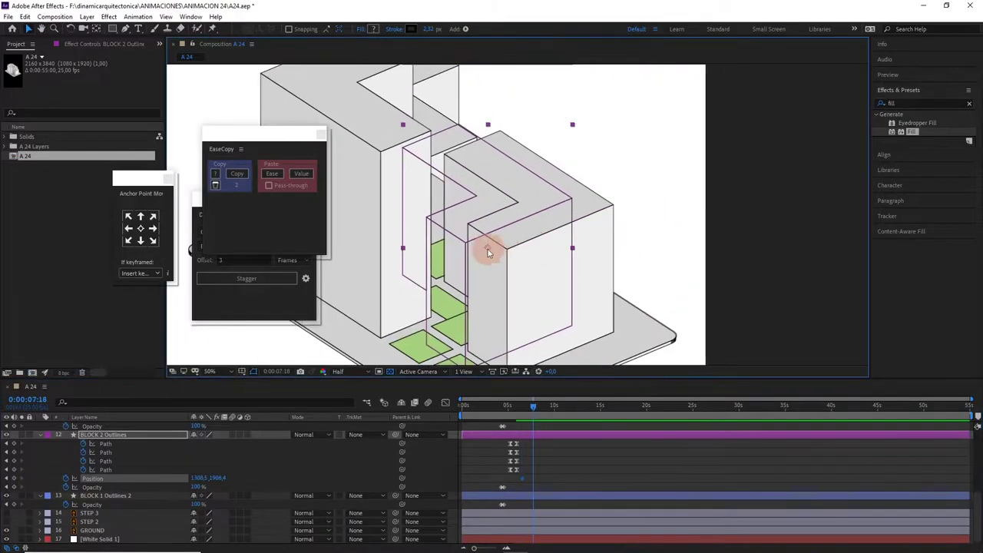
pyautogui.moveTo(488, 248); pyautogui.dragTo(527, 285)
pyautogui.scroll(-3, 558, 279)
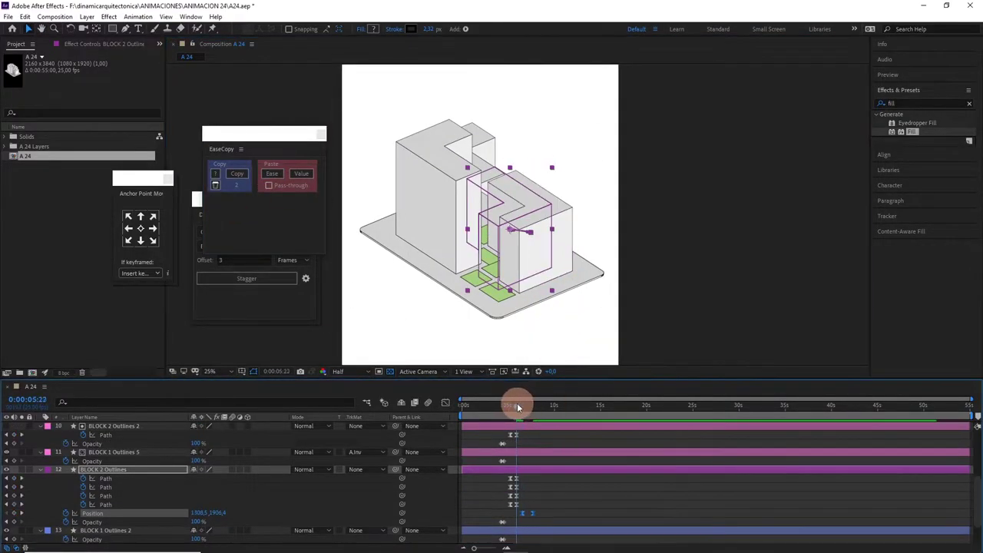
pyautogui.scroll(-2, 533, 511)
pyautogui.moveTo(532, 410); pyautogui.dragTo(524, 408)
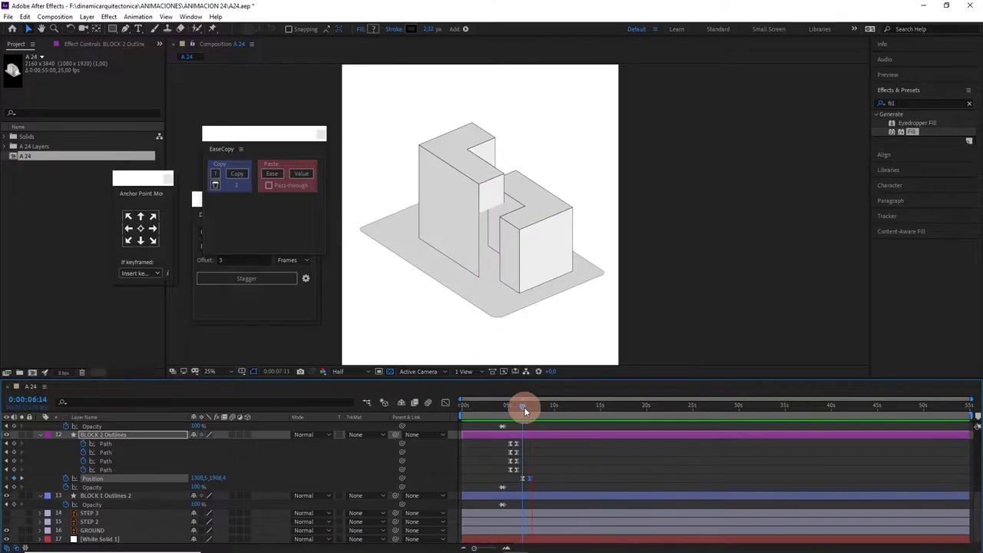
pyautogui.click(535, 481)
pyautogui.scroll(5, 121, 481)
# Parent BLOCK 1 Outlines and BLOCK 1 Outlines 4 to the BLOCK 1 null.
pyautogui.click(115, 486)
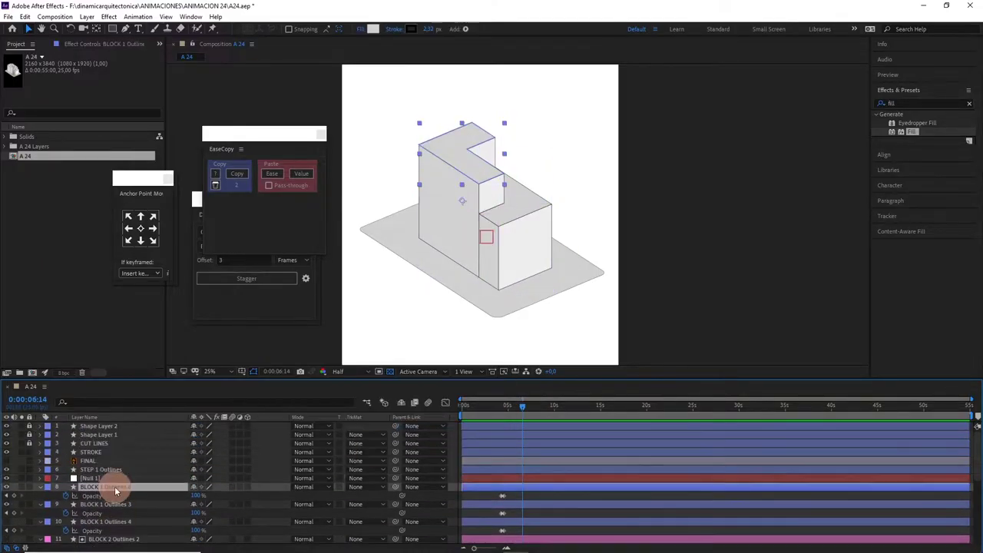
pyautogui.click(97, 478)
pyautogui.click(119, 521)
pyautogui.scroll(-2, 142, 519)
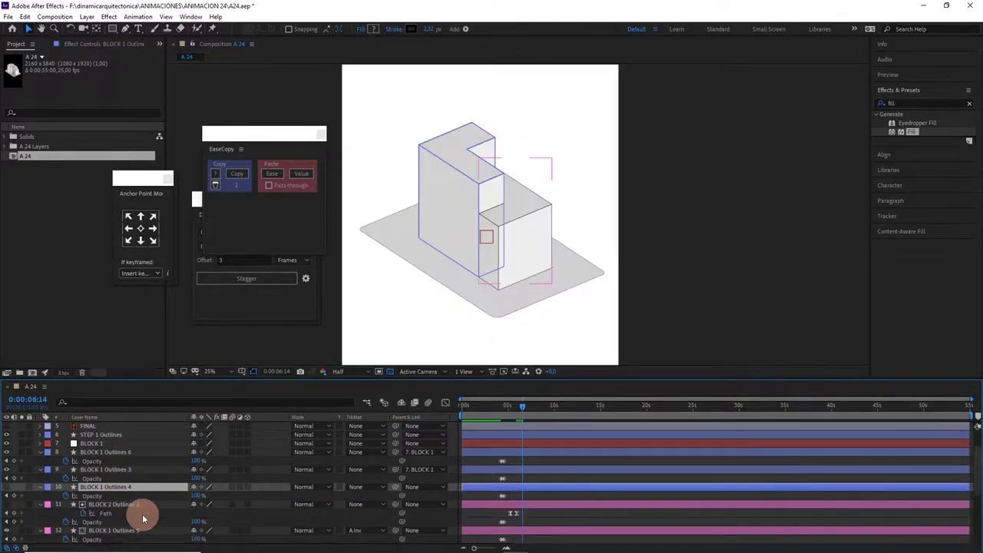
pyautogui.click(95, 506)
pyautogui.scroll(-3, 390, 509)
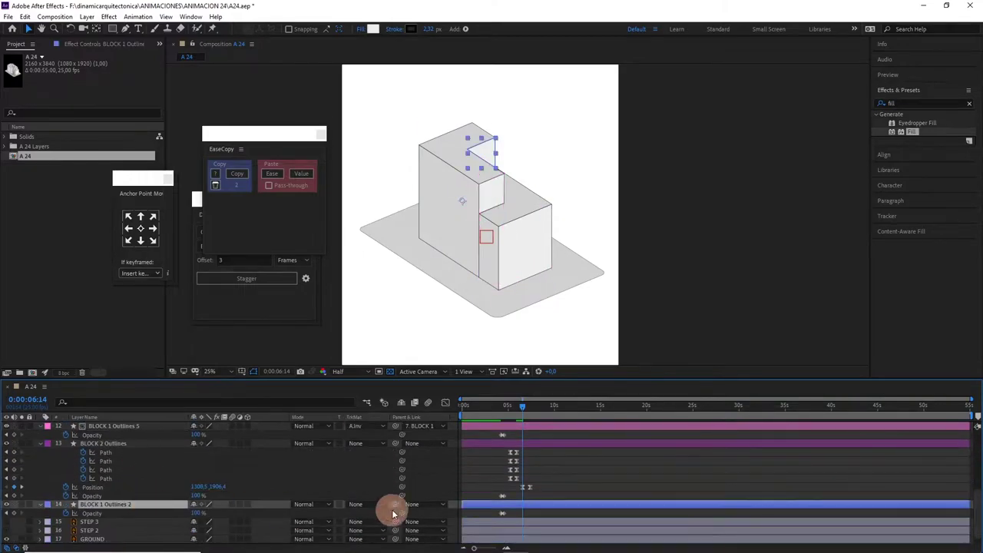
pyautogui.scroll(5, 110, 478)
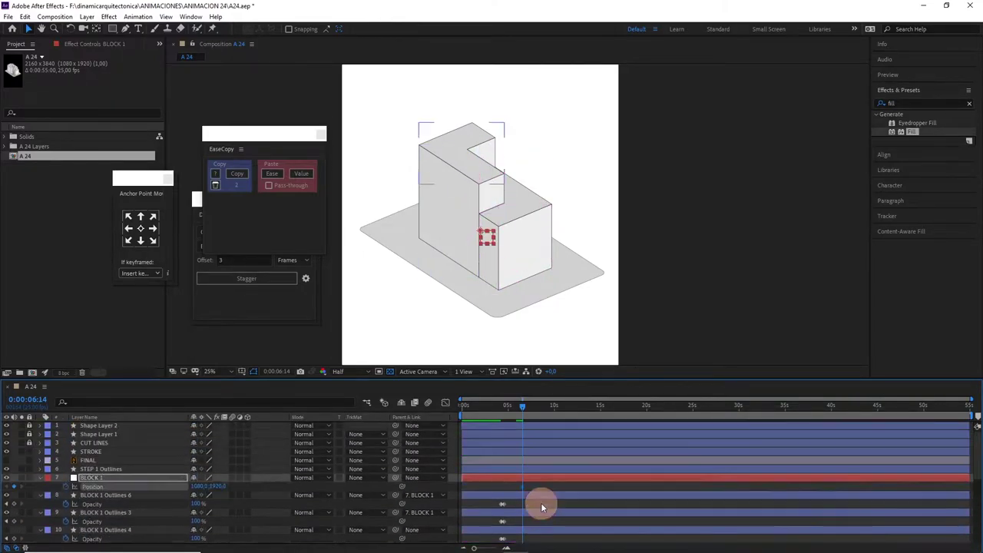
# Select the BLOCK 1 controller, then pick the BLOCK 2 Outlines 2 cut path at 6:14.
pyautogui.click(105, 477)
pyautogui.scroll(2, 519, 315)
pyautogui.scroll(-2, 520, 315)
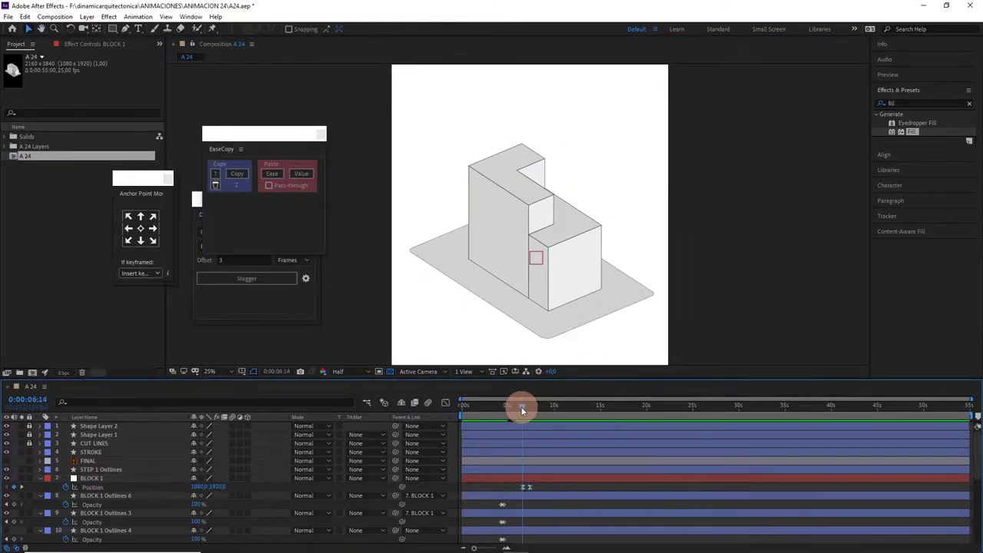
pyautogui.scroll(-2, 556, 475)
pyautogui.scroll(-2, 556, 481)
pyautogui.click(556, 470)
pyautogui.moveTo(553, 420)
pyautogui.mouseDown()
pyautogui.moveTo(511, 420)
pyautogui.moveTo(526, 408)
pyautogui.mouseUp()
# Go to 6:14, step a couple of frames ahead and select the BLOCK 2 Outlines 2 path.
pyautogui.scroll(2, 520, 175)
pyautogui.scroll(-2, 565, 305)
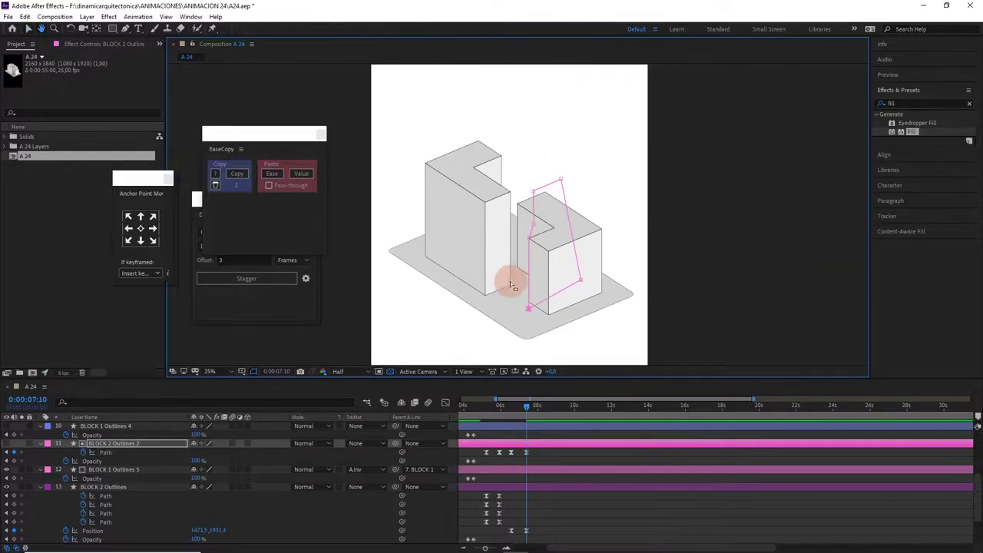
pyautogui.click(513, 405)
pyautogui.press('.')
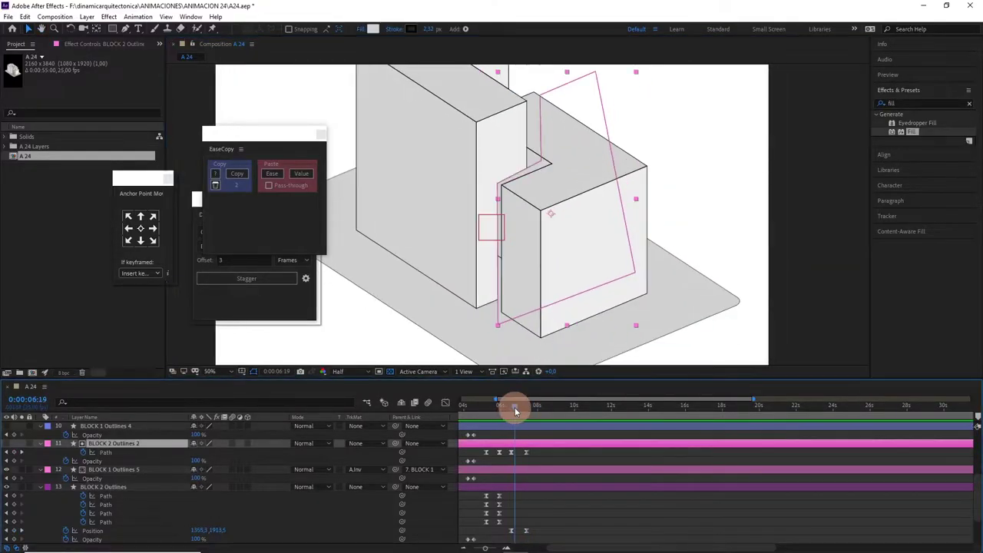
pyautogui.click(512, 406)
pyautogui.click(490, 325)
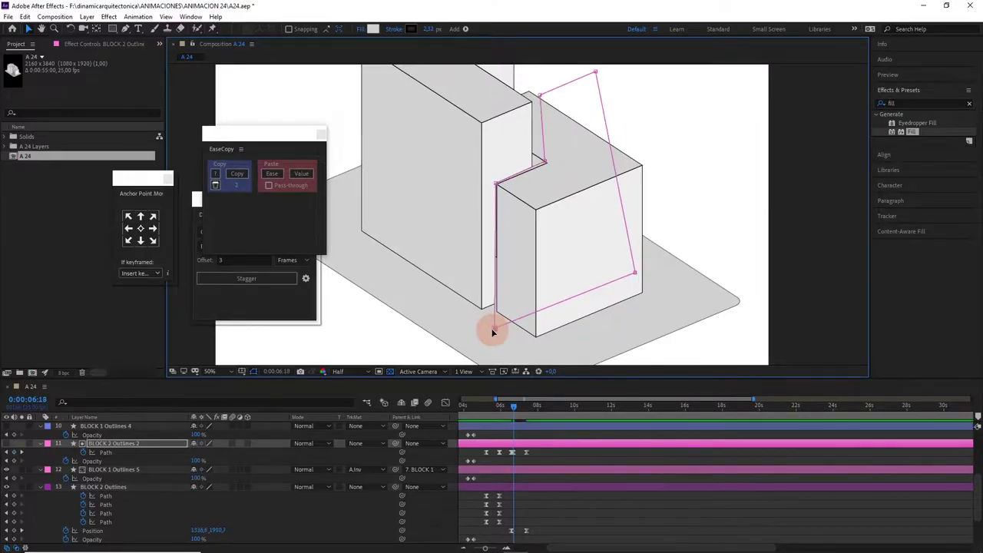
pyautogui.scroll(4, 493, 332)
# Step frame by frame, dragging the cut-path vertex onto the block corner, then check at 7:15.
pyautogui.press('pagedown')
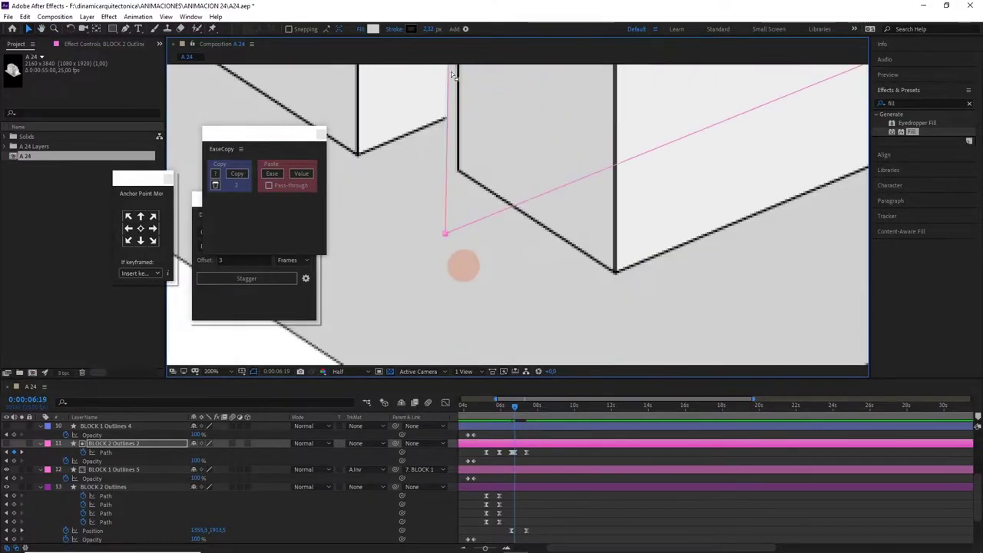
pyautogui.press('pagedown')
pyautogui.press('pagedown')
pyautogui.moveTo(483, 110); pyautogui.dragTo(681, 121)
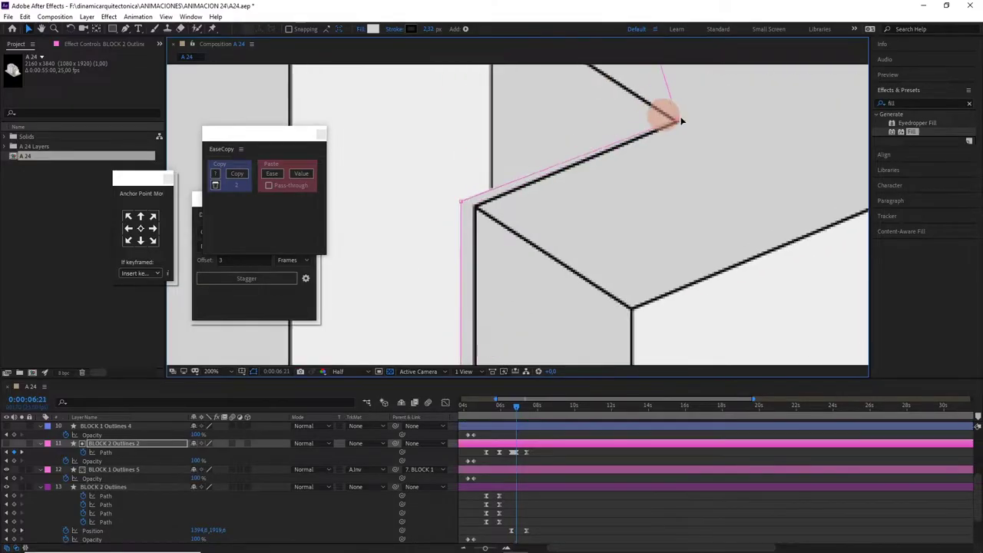
pyautogui.scroll(-2, 471, 308)
pyautogui.scroll(-2, 527, 187)
pyautogui.scroll(-1, 518, 264)
pyautogui.scroll(-1, 530, 218)
pyautogui.press('pagedown')
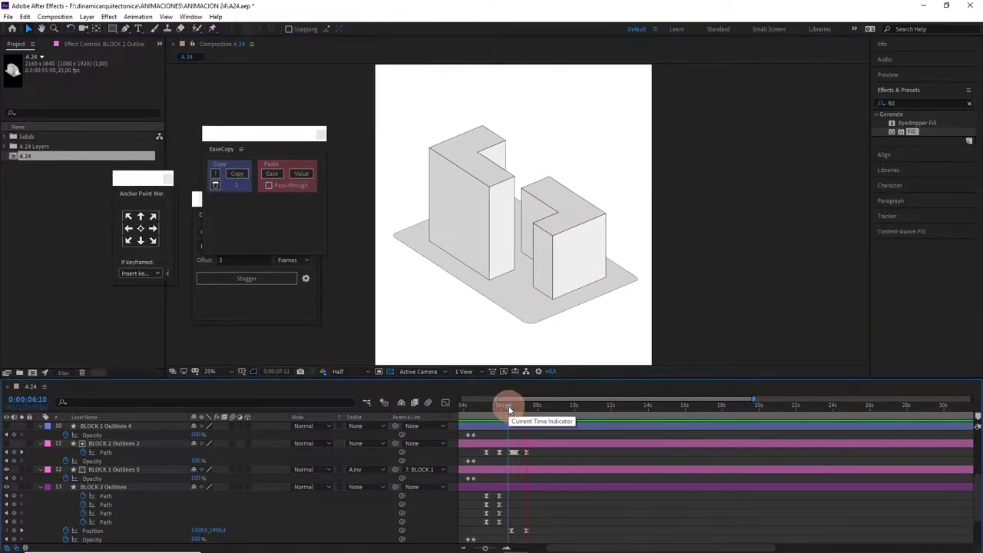
pyautogui.moveTo(509, 405); pyautogui.dragTo(530, 405)
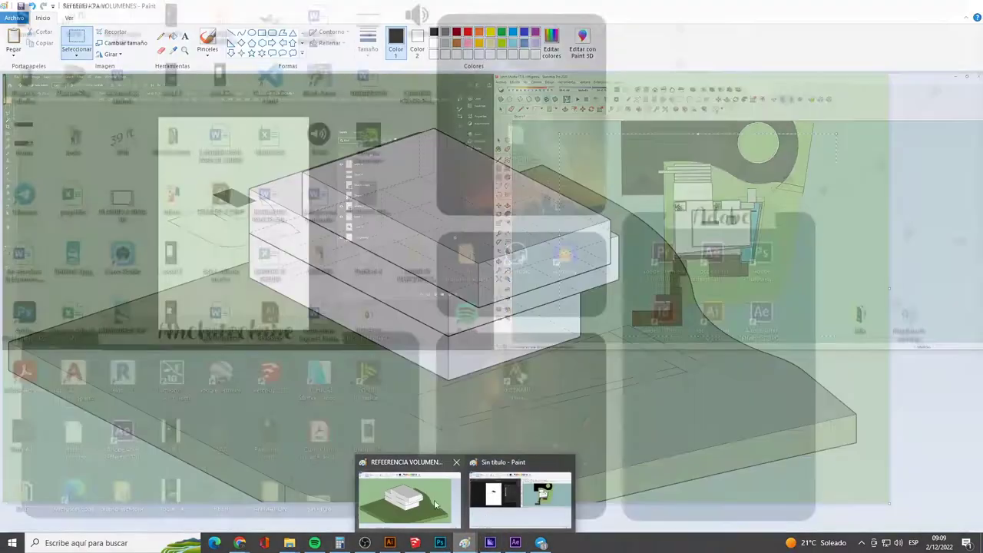
# Bring up the volumes reference image and narrow the arrow shape.
pyautogui.click(406, 500)
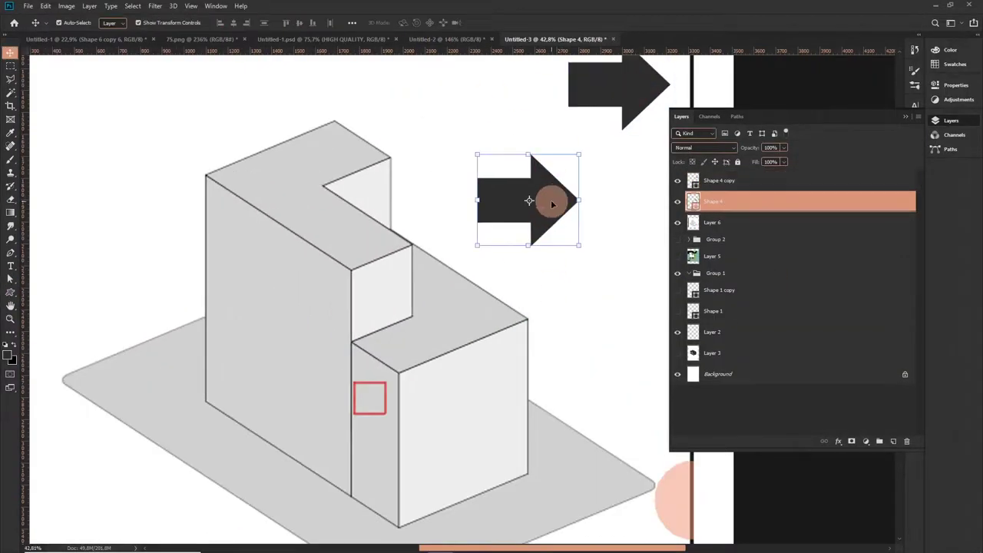
pyautogui.moveTo(446, 224); pyautogui.dragTo(471, 215)
pyautogui.scroll(-1, 471, 215)
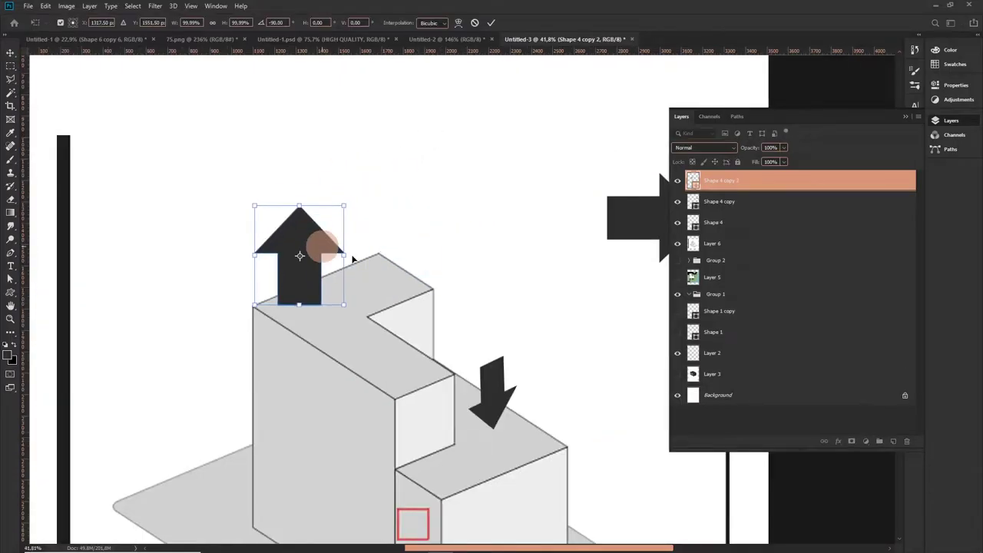
# Rename the down arrow layer ARROW 2, export it as a PNG, and save the document.
pyautogui.click(750, 223)
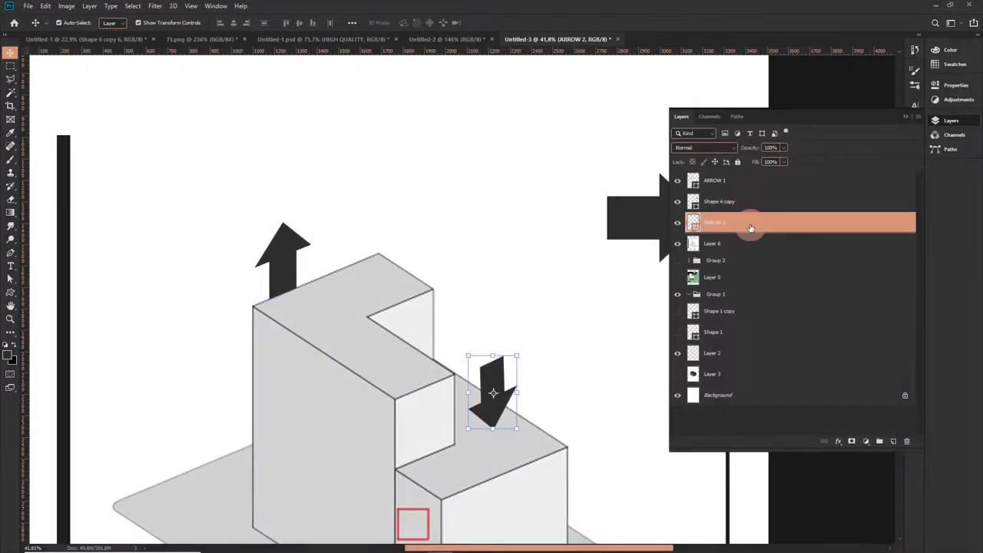
pyautogui.rightClick(751, 228)
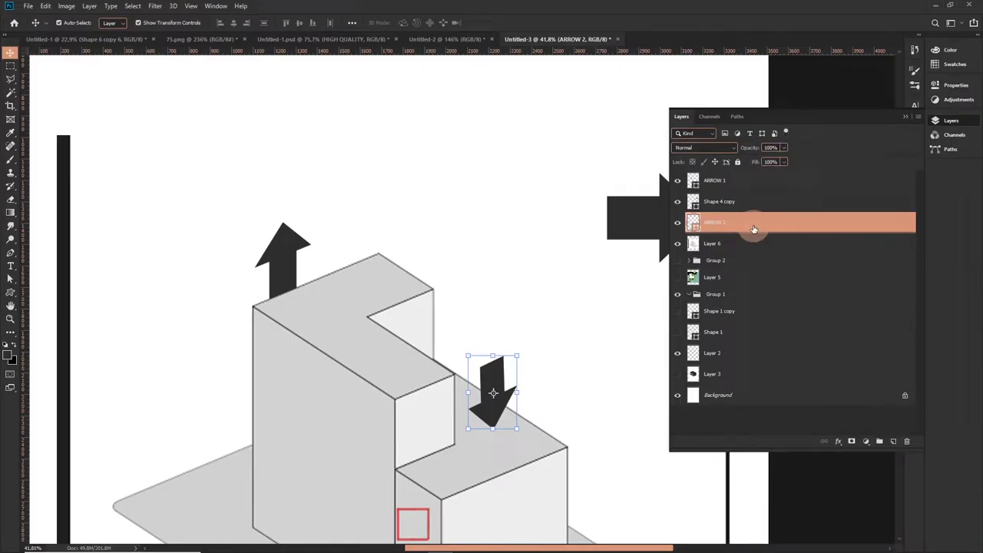
pyautogui.rightClick(753, 229)
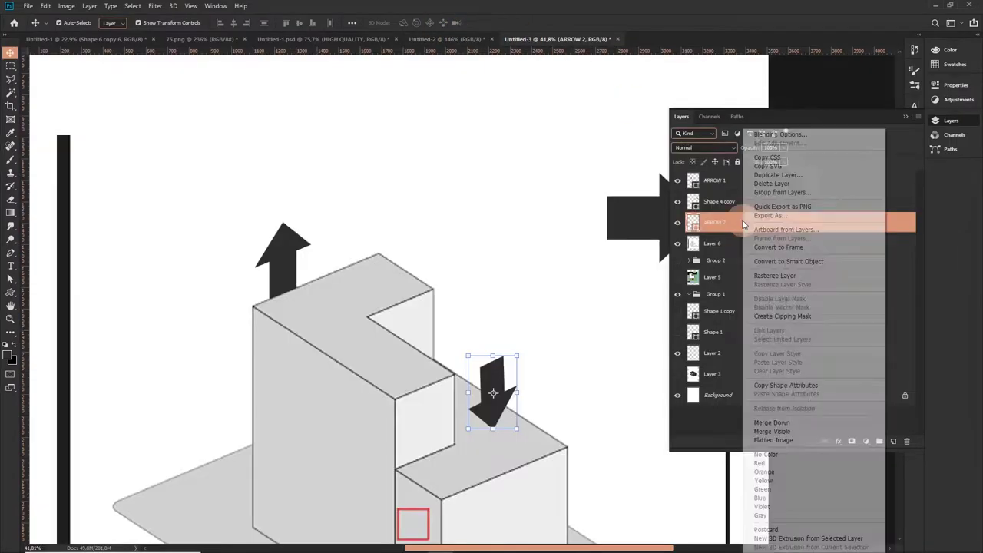
pyautogui.write('ARROW 2')
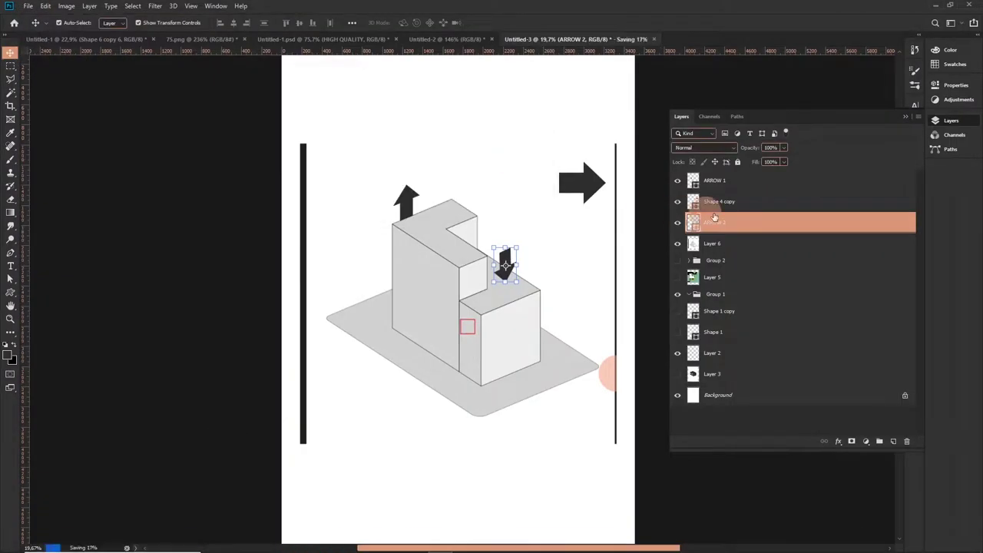
pyautogui.rightClick(757, 202)
pyautogui.click(774, 228)
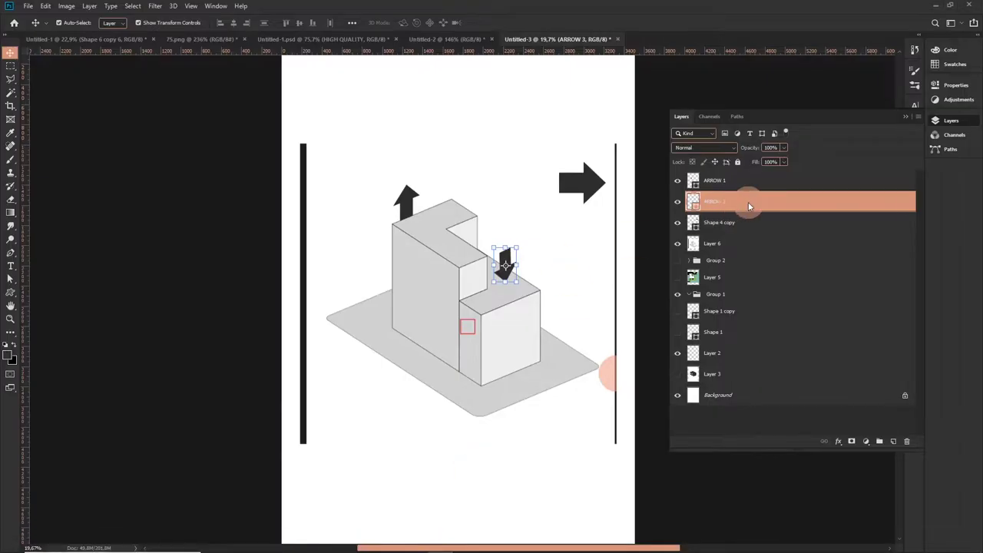
pyautogui.hotkey('ctrl', 'shift', 's')
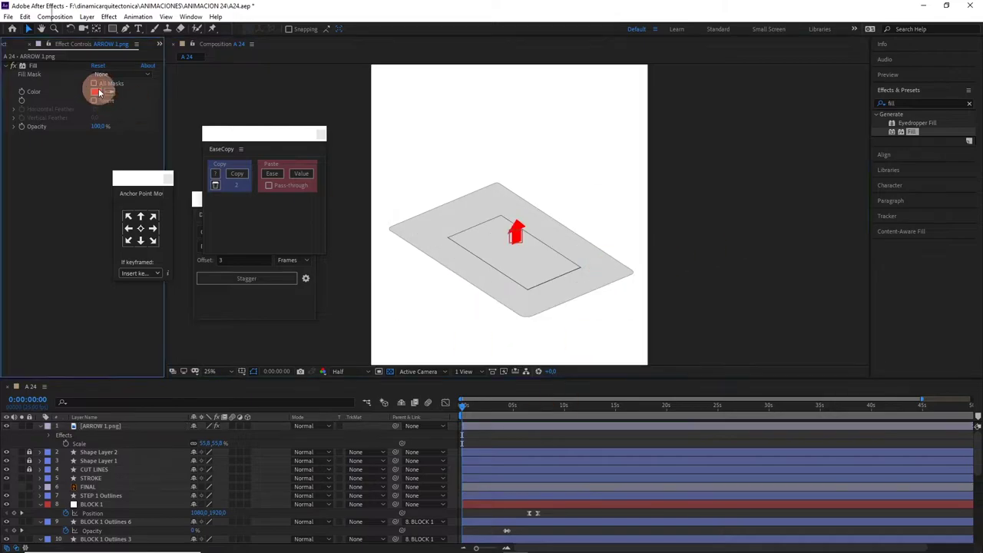
# Set the ARROW 1 fill colour to red and move the time to 1:20.
pyautogui.click(95, 92)
pyautogui.click(480, 409)
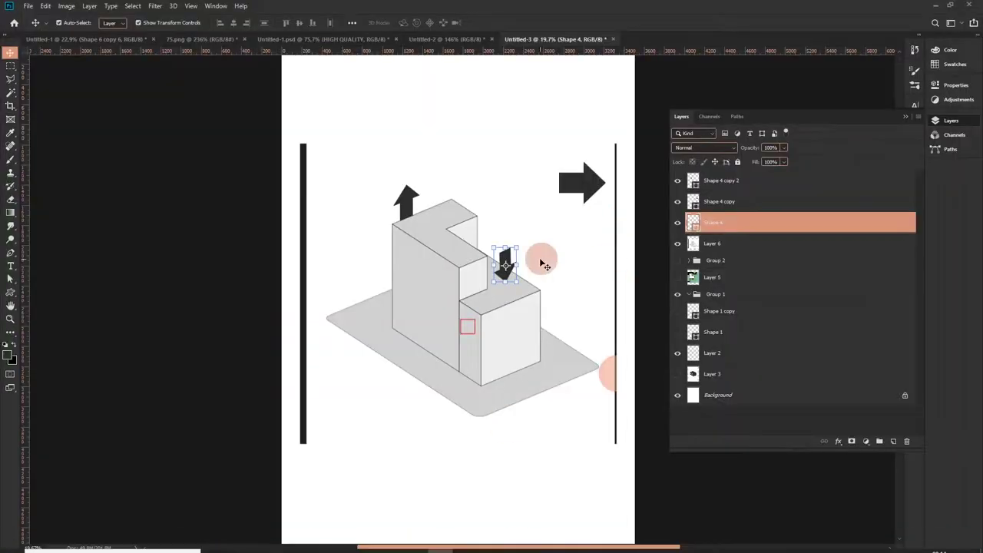
# Quick Export the Shape 4 down-arrow layer as the PNG image ARROW 2.
pyautogui.rightClick(769, 222)
pyautogui.click(819, 212)
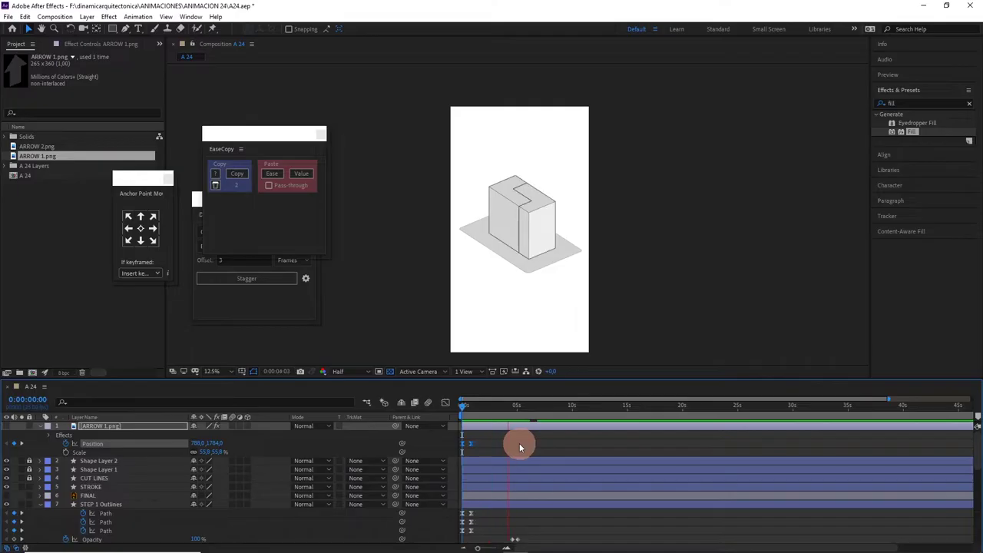
# Give the red ARROW 2 layer Position and Opacity keyframes at 5:23.
pyautogui.scroll(-5, 520, 443)
pyautogui.moveTo(536, 405); pyautogui.dragTo(530, 407)
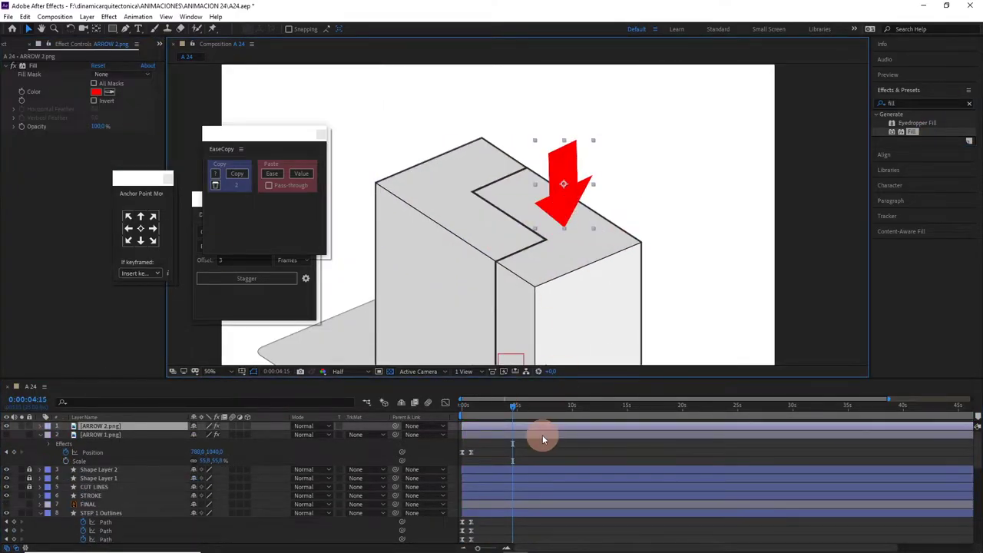
pyautogui.click(531, 406)
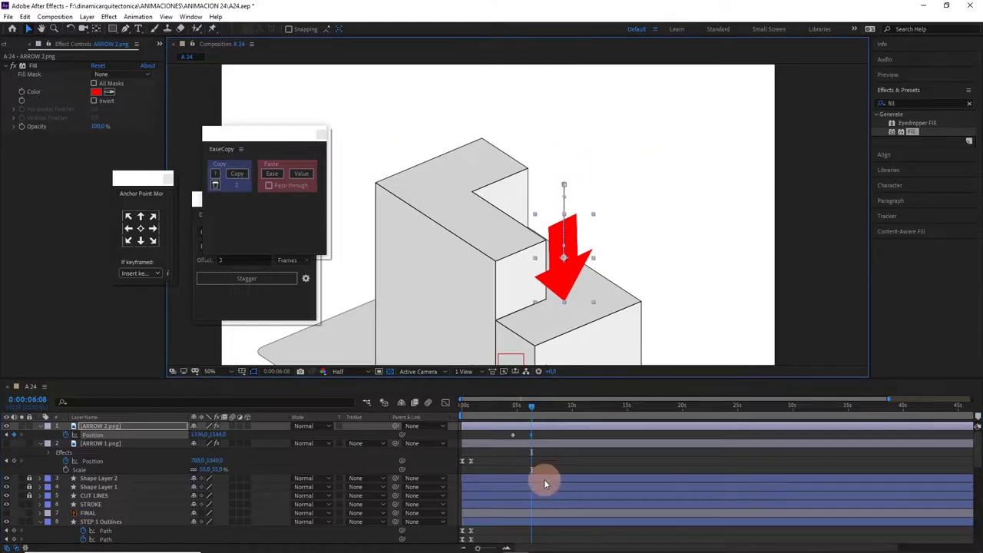
pyautogui.scroll(-5, 541, 453)
pyautogui.click(530, 407)
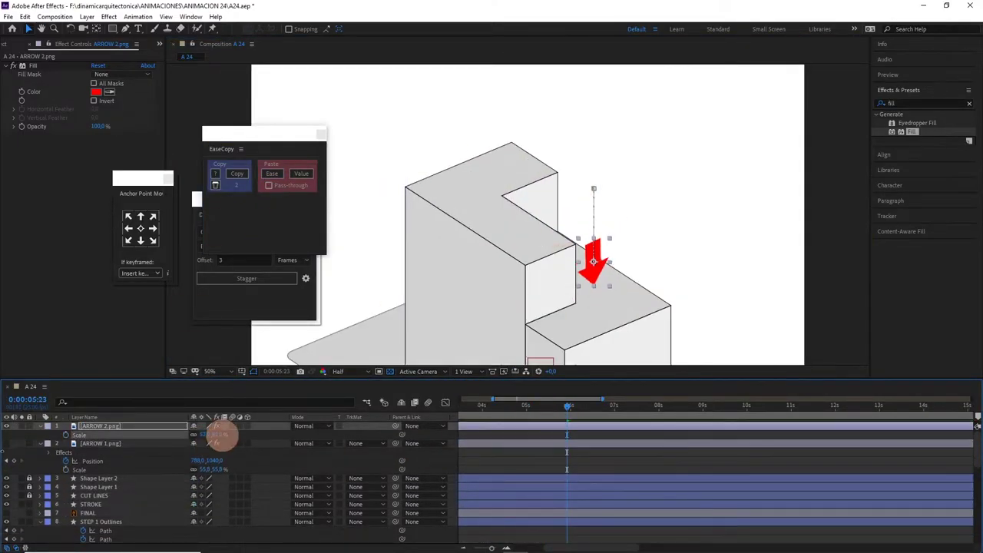
pyautogui.click(575, 410)
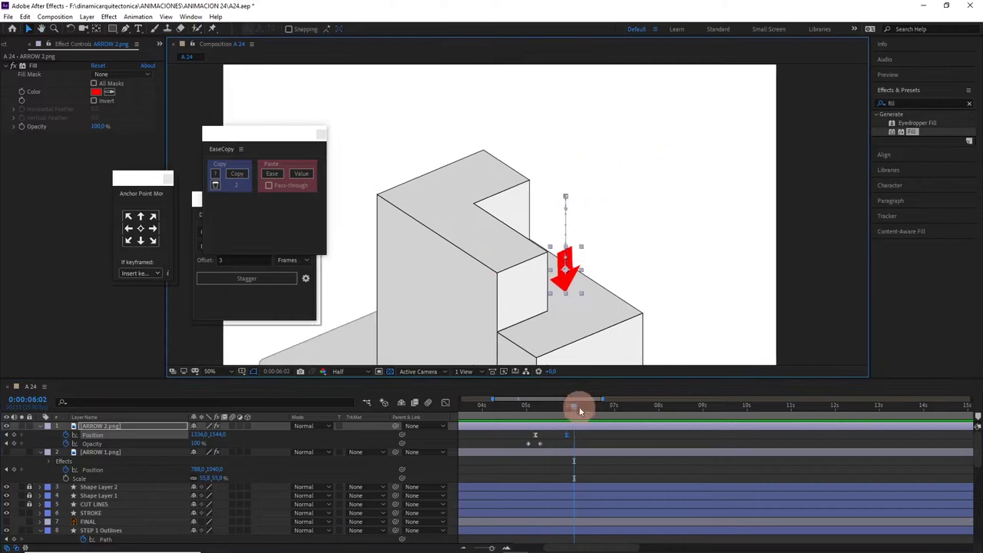
# Preview from 4:24, then open STEP 1 Outlines' Fill Color swatch.
pyautogui.click(538, 409)
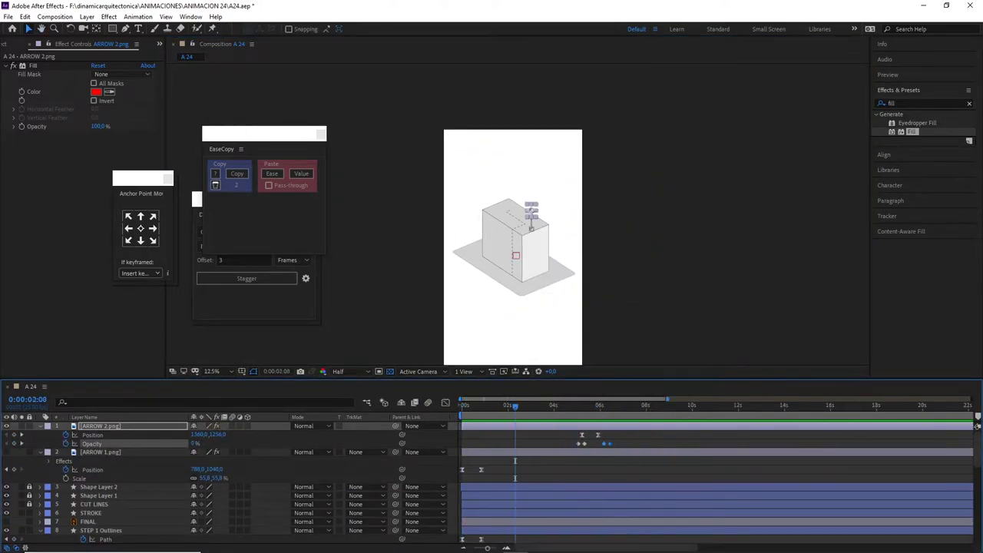
pyautogui.click(571, 465)
pyautogui.click(39, 494)
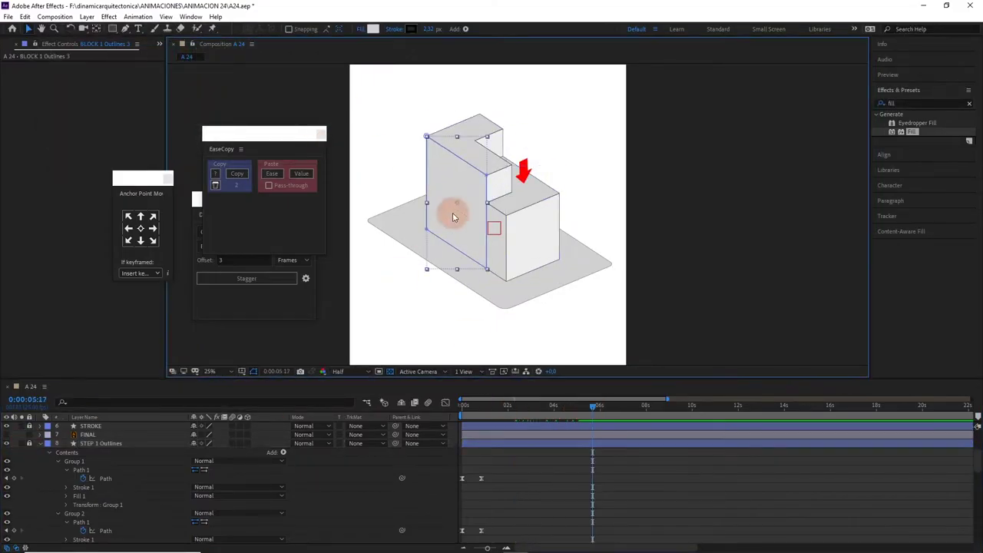
# Fill STEP 1's faces with light grey EAEAEA and convert GROUND into GROUND Outlines.
pyautogui.click(527, 250)
pyautogui.click(115, 487)
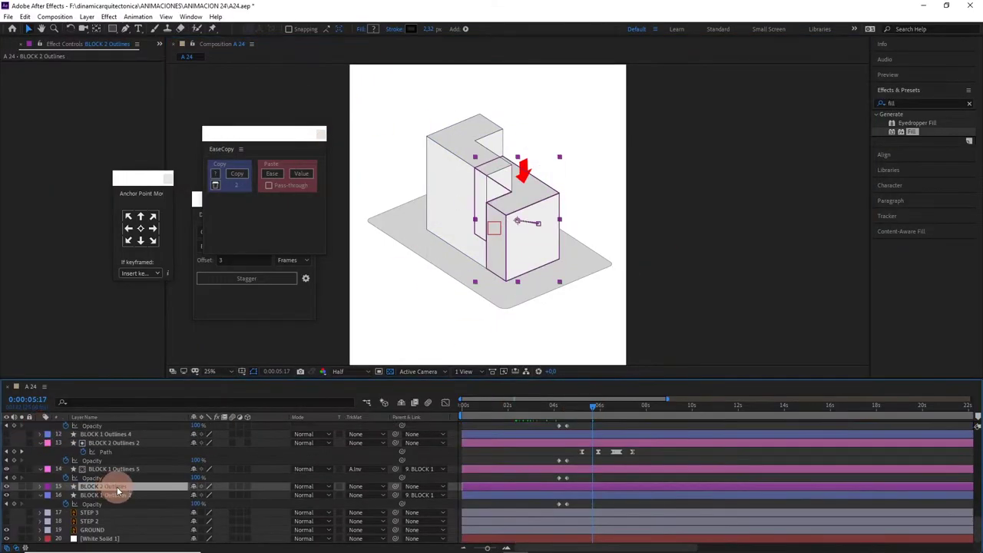
pyautogui.click(559, 405)
pyautogui.click(18, 465)
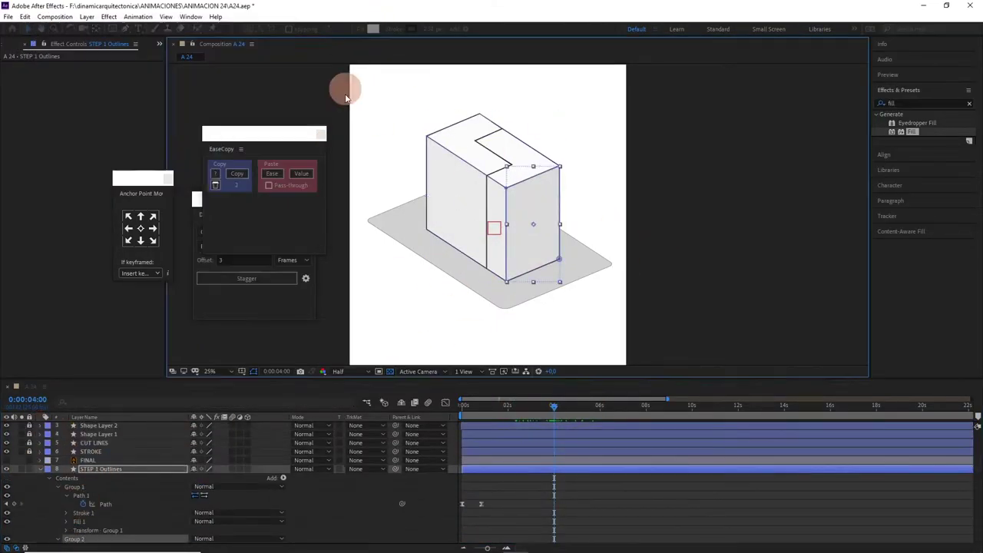
pyautogui.click(542, 210)
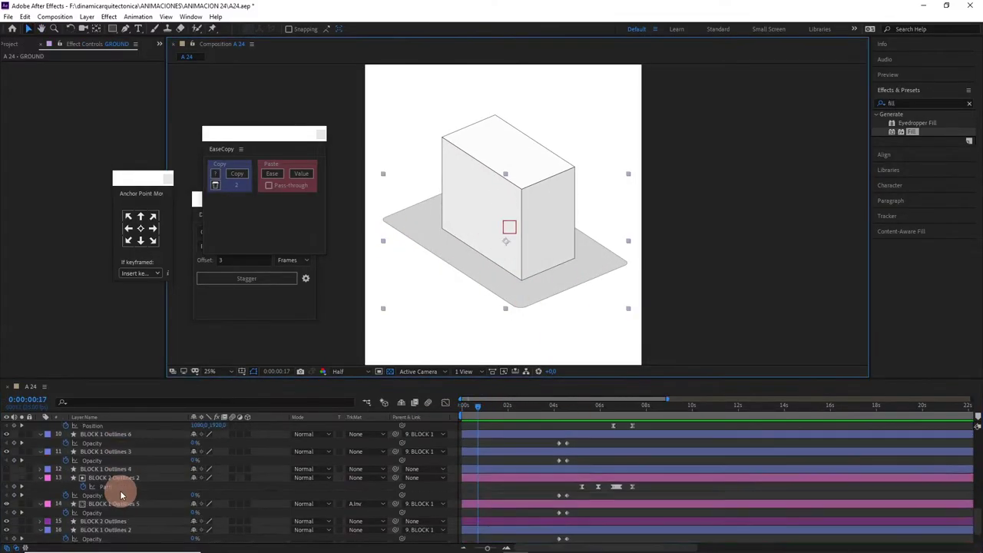
pyautogui.rightClick(141, 530)
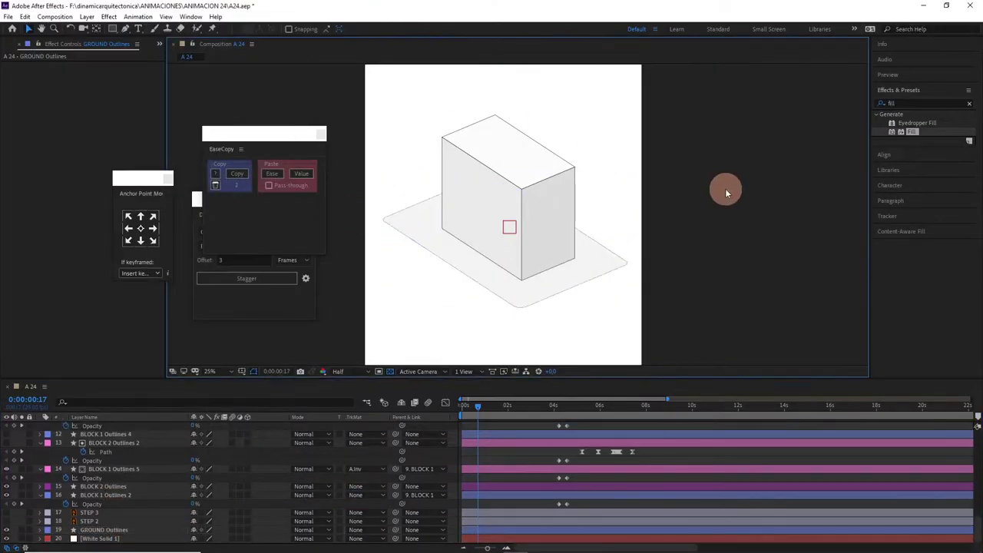
pyautogui.click(590, 402)
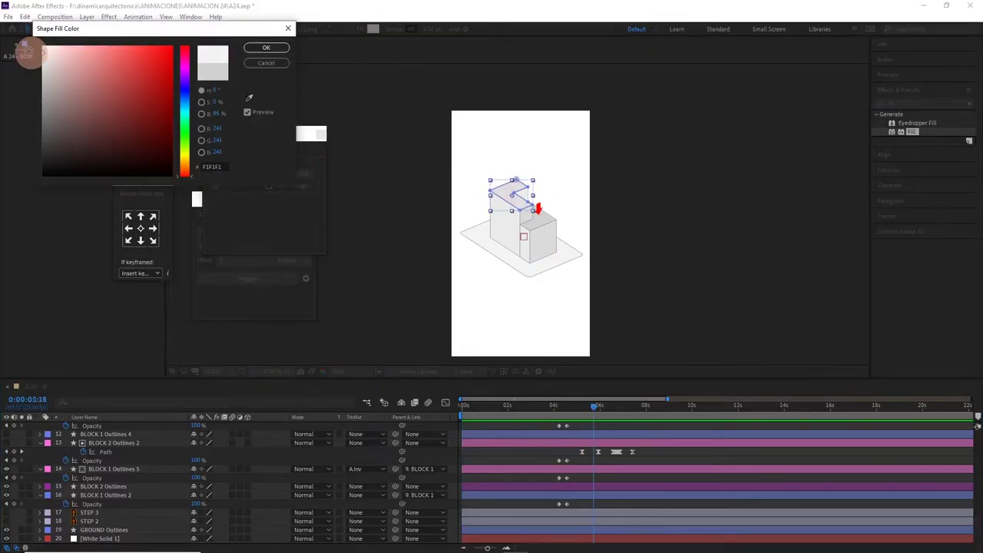
# Duplicate the green patch shape layer twice to add more ground patches between the blocks.
pyautogui.click(547, 223)
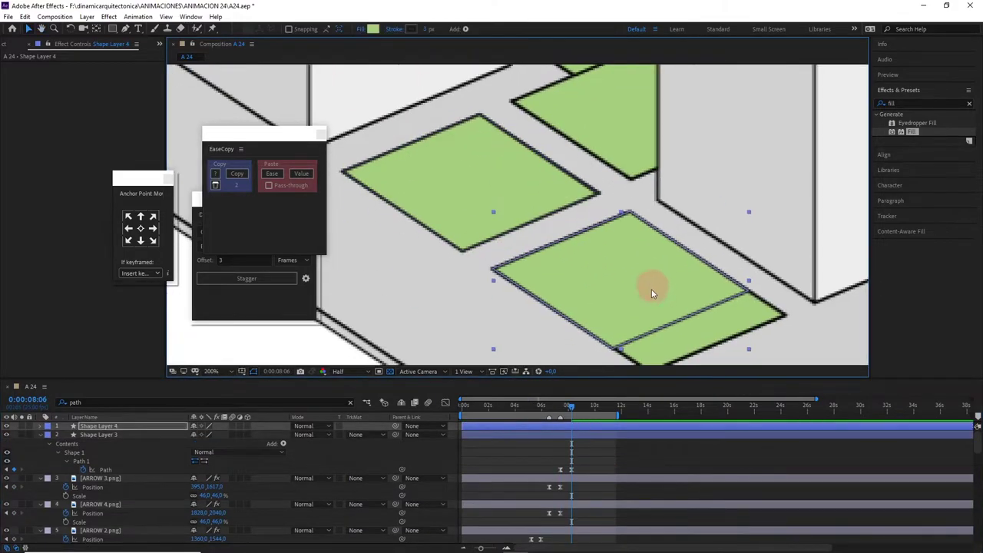
pyautogui.scroll(-3, 576, 264)
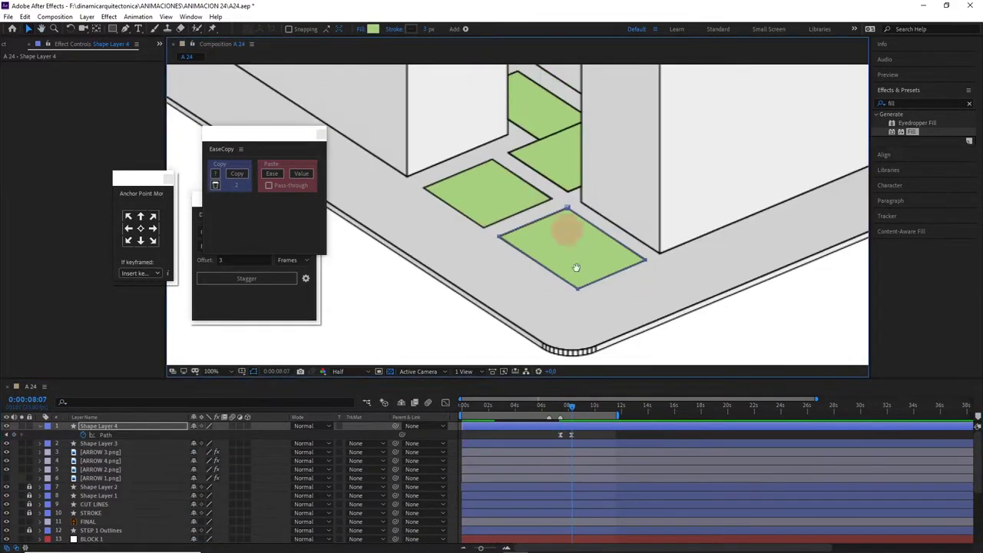
pyautogui.scroll(-2, 538, 259)
pyautogui.scroll(4, 547, 244)
pyautogui.scroll(2, 530, 255)
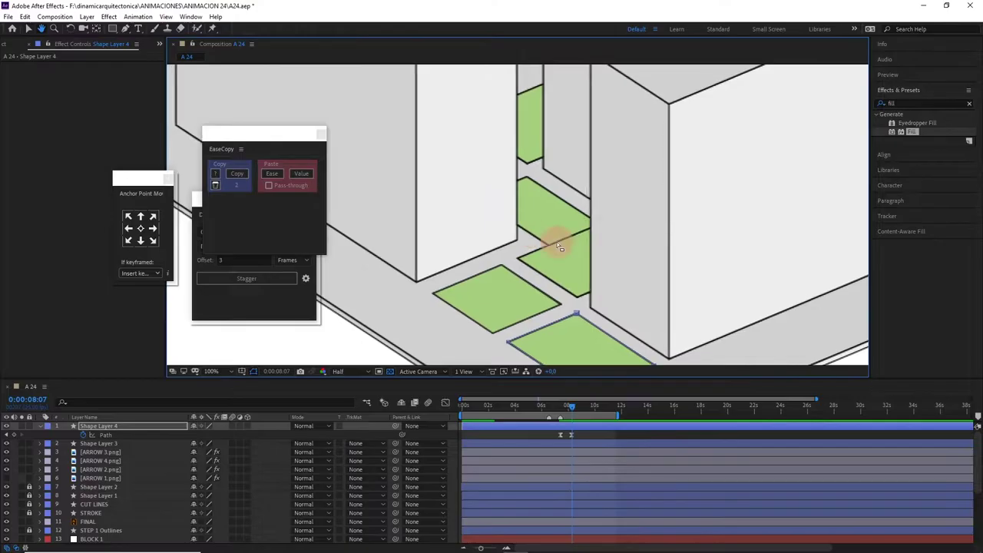
pyautogui.scroll(2, 556, 238)
pyautogui.hotkey('ctrl', 'd')
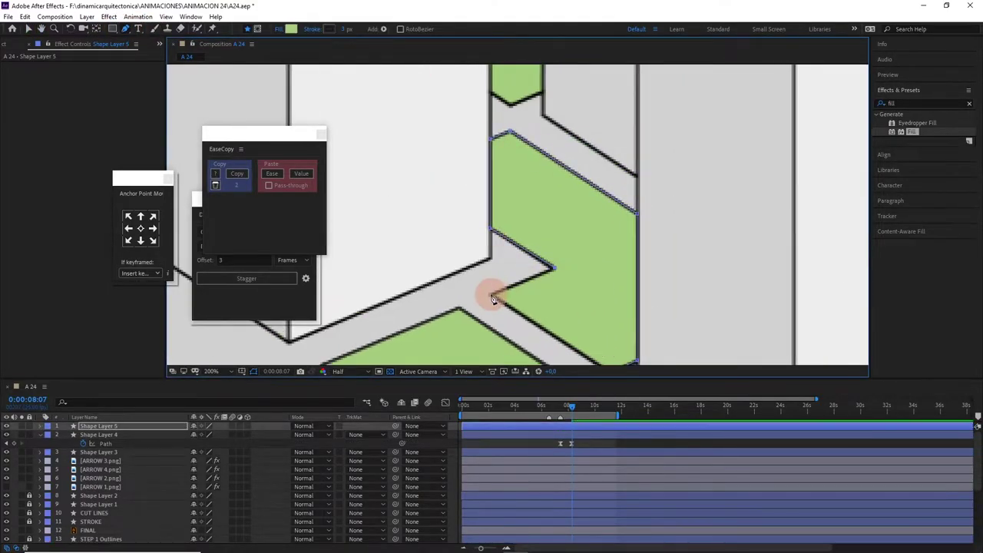
pyautogui.scroll(-2, 527, 242)
pyautogui.hotkey('ctrl', 'd')
pyautogui.scroll(-2, 533, 220)
pyautogui.scroll(-2, 534, 220)
pyautogui.scroll(-1, 125, 514)
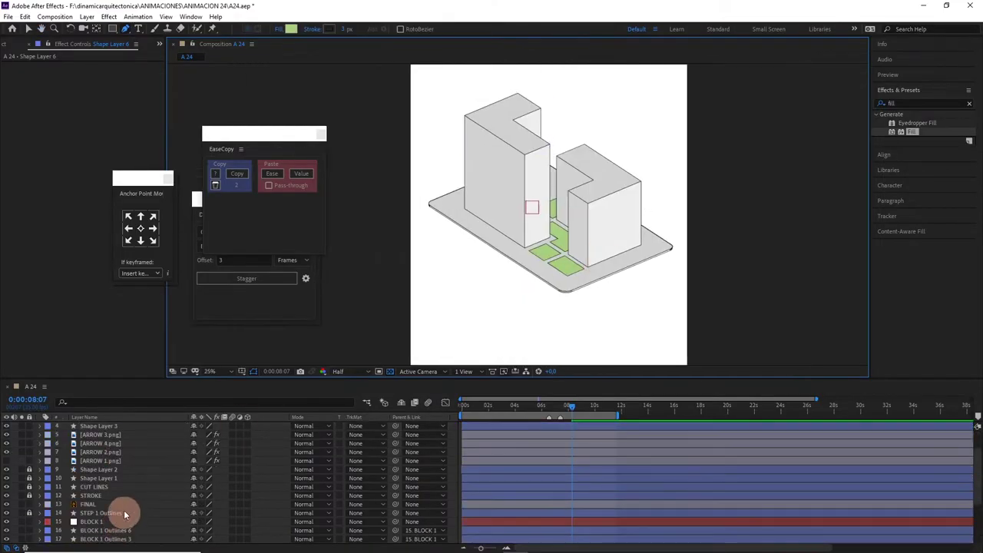
# Start the green patch layers at 8:03 and give them fade-in Opacity keyframes.
pyautogui.press('v')
pyautogui.click(559, 248)
pyautogui.moveTo(576, 428)
pyautogui.mouseDown()
pyautogui.moveTo(571, 410)
pyautogui.moveTo(560, 410)
pyautogui.mouseUp()
pyautogui.keyDown('shift'); pyautogui.click(533, 428); pyautogui.keyUp('shift')
pyautogui.hotkey('ctrl', 'd')
pyautogui.press('[')
pyautogui.press('t')
pyautogui.moveTo(550, 484); pyautogui.dragTo(570, 435)
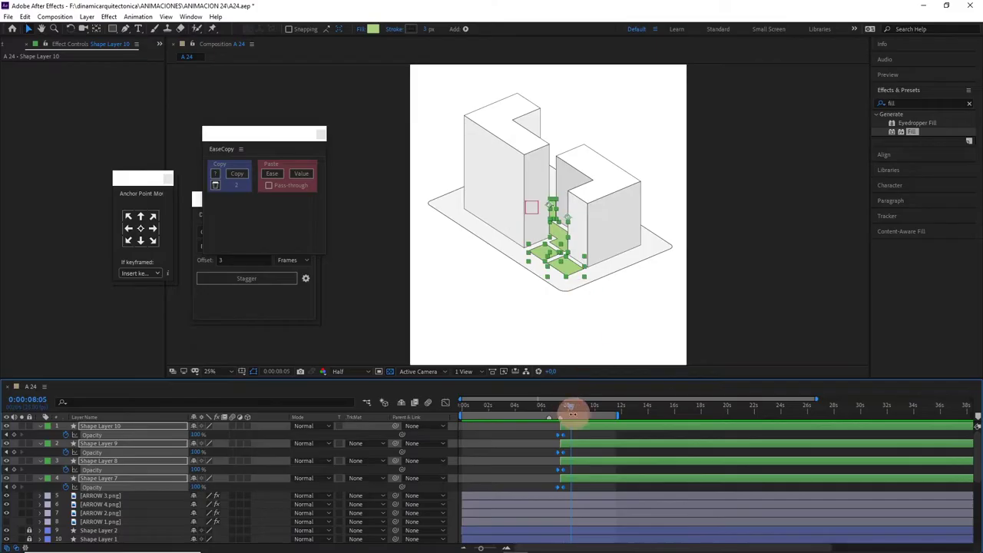
pyautogui.click(584, 449)
pyautogui.click(559, 468)
pyautogui.click(573, 406)
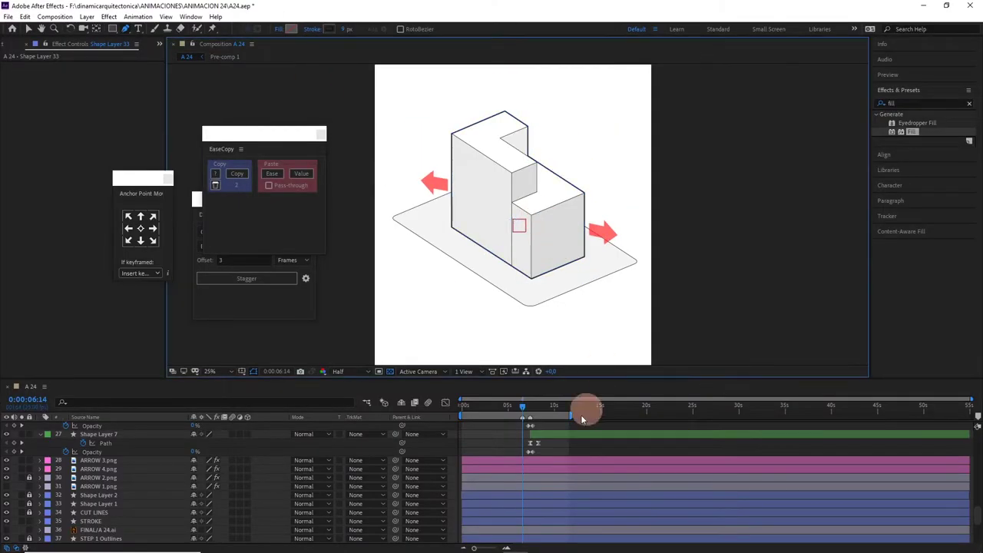
# Reveal Shape Layer 33's Trim Paths Start, End and Offset, previewing the motion at 7:04.
pyautogui.click(535, 427)
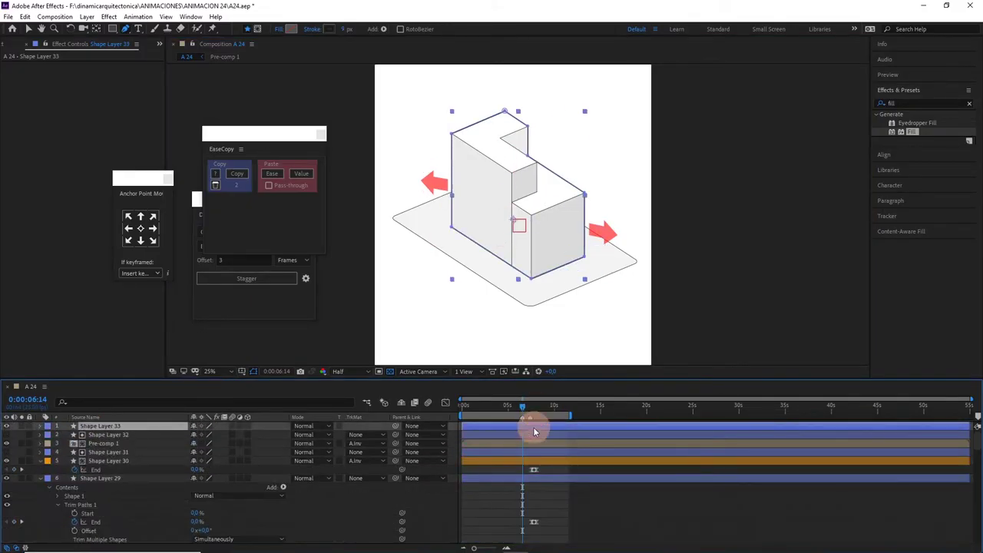
pyautogui.scroll(-5, 553, 461)
pyautogui.scroll(-5, 543, 511)
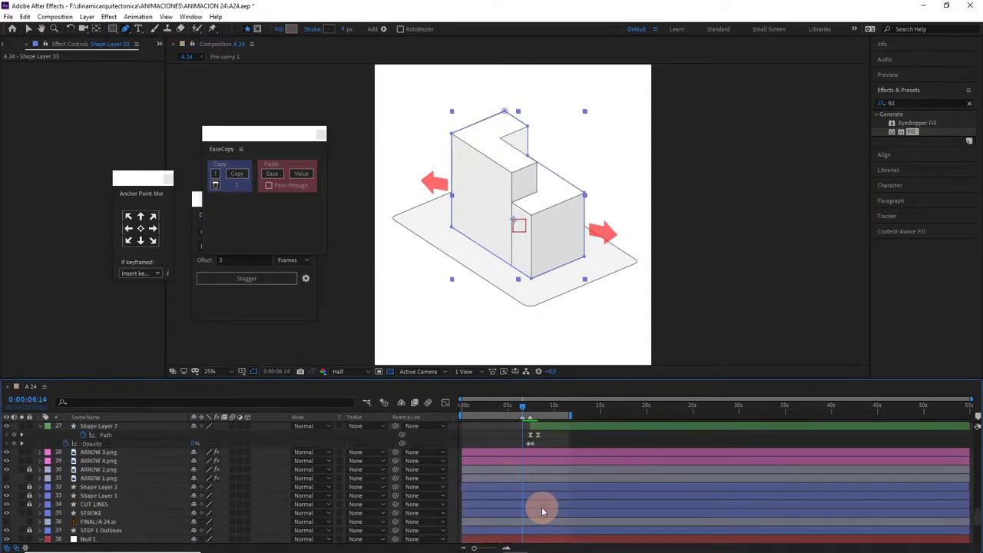
pyautogui.moveTo(527, 405); pyautogui.dragTo(553, 416)
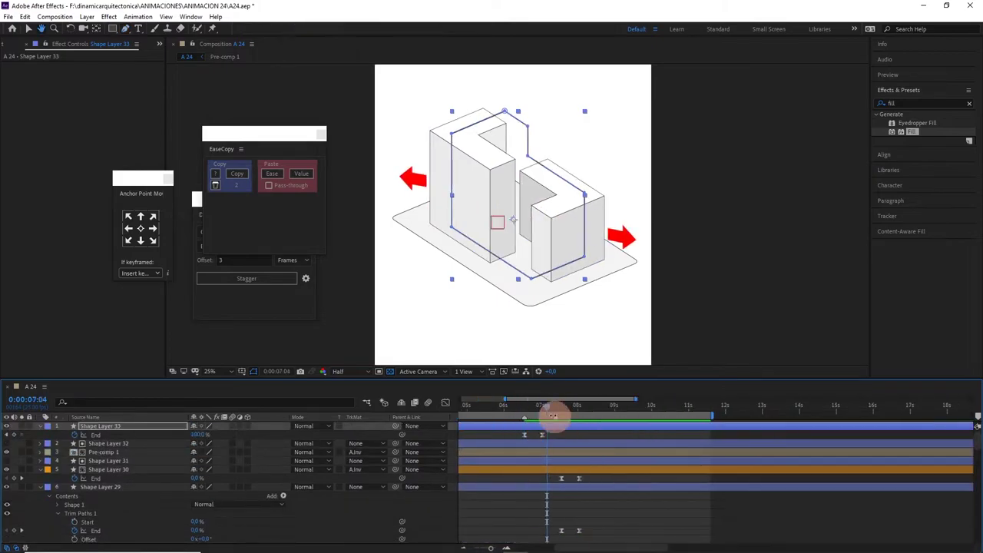
pyautogui.click(533, 220)
pyautogui.click(87, 428)
# Go to 6:22 and select Null 1 to check its Position keyframes.
pyautogui.click(560, 309)
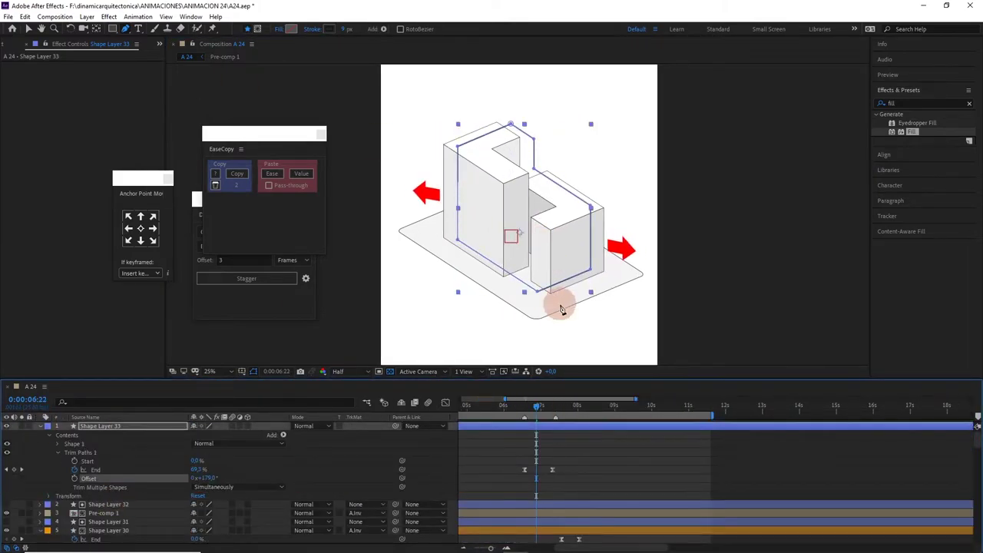
pyautogui.scroll(4, 561, 310)
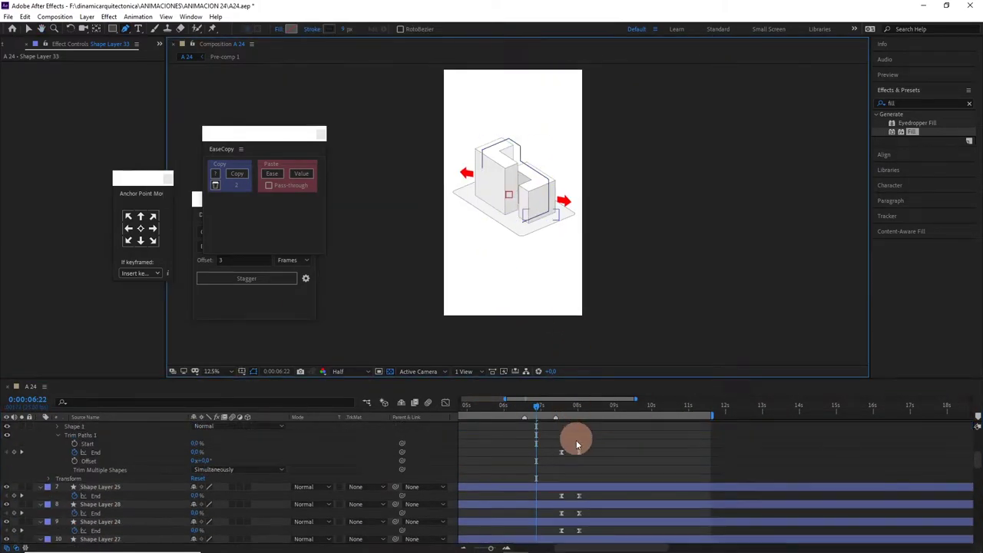
pyautogui.click(512, 478)
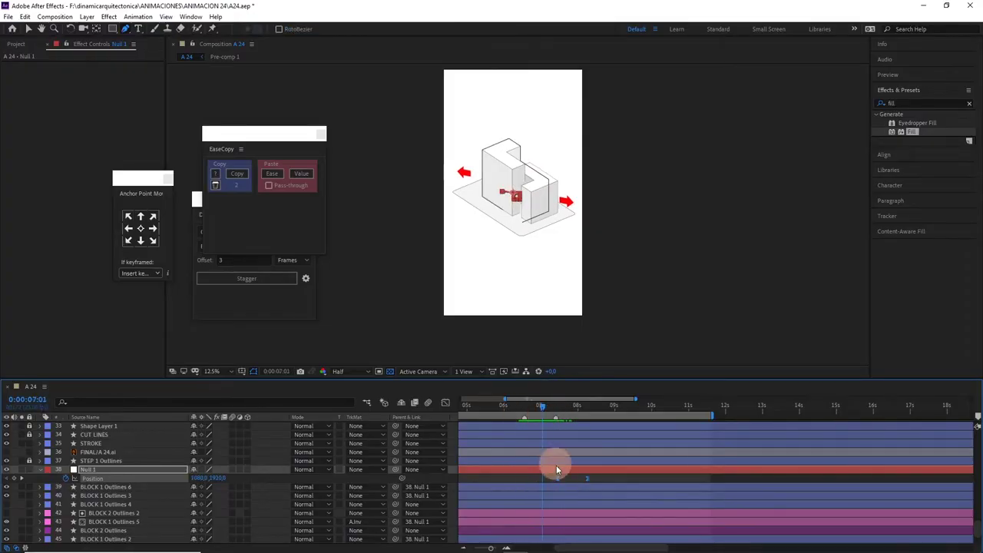
# Set up Shape Layer 33's Trim Paths Start around 06:23 so its outline erases itself.
pyautogui.moveTo(528, 408); pyautogui.dragTo(571, 406)
pyautogui.click(73, 462)
pyautogui.click(586, 474)
pyautogui.click(555, 192)
pyautogui.click(630, 191)
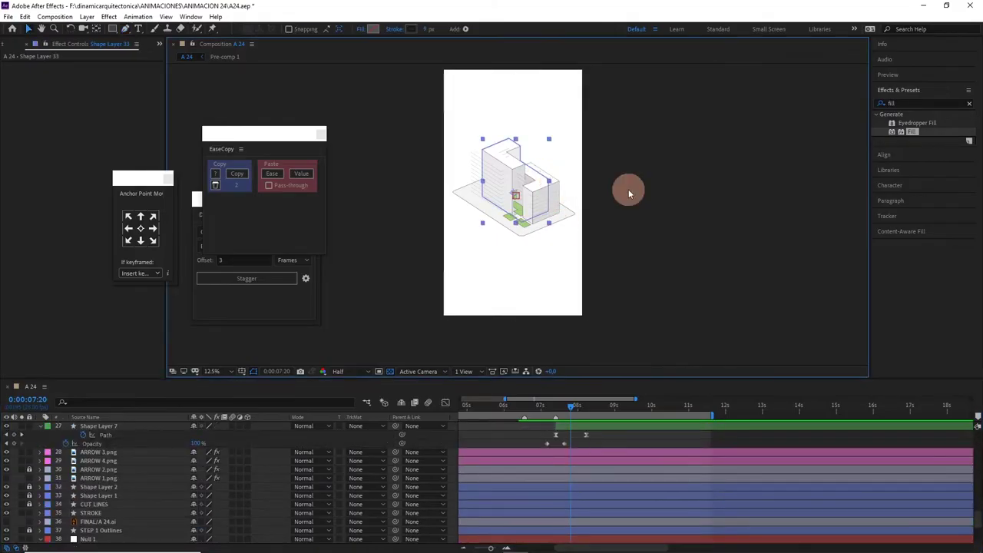
# Retime the BLOCK 2 Outlines position keyframe, checking frames at 07:19, 07:13 and 09:23.
pyautogui.moveTo(619, 450); pyautogui.dragTo(522, 526)
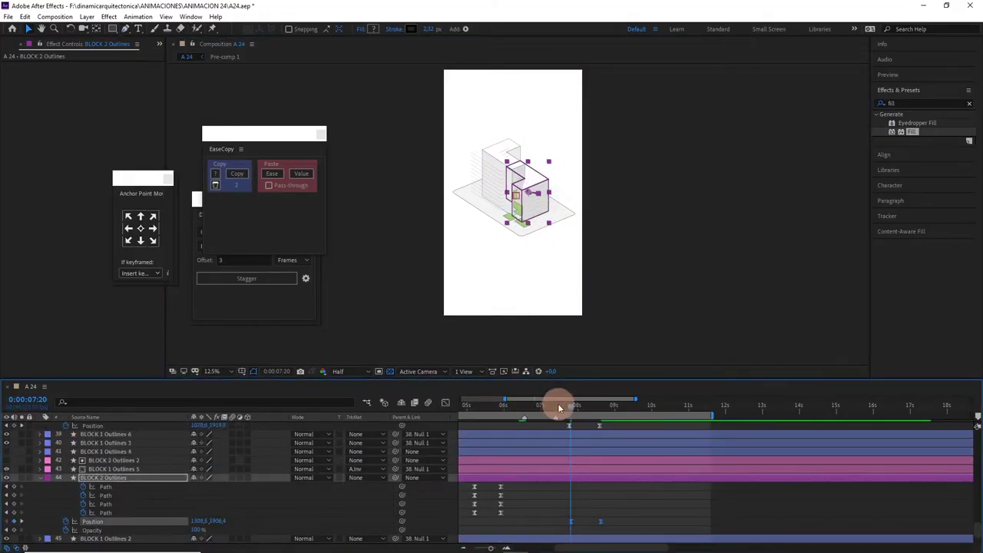
pyautogui.scroll(2, 604, 478)
pyautogui.click(557, 523)
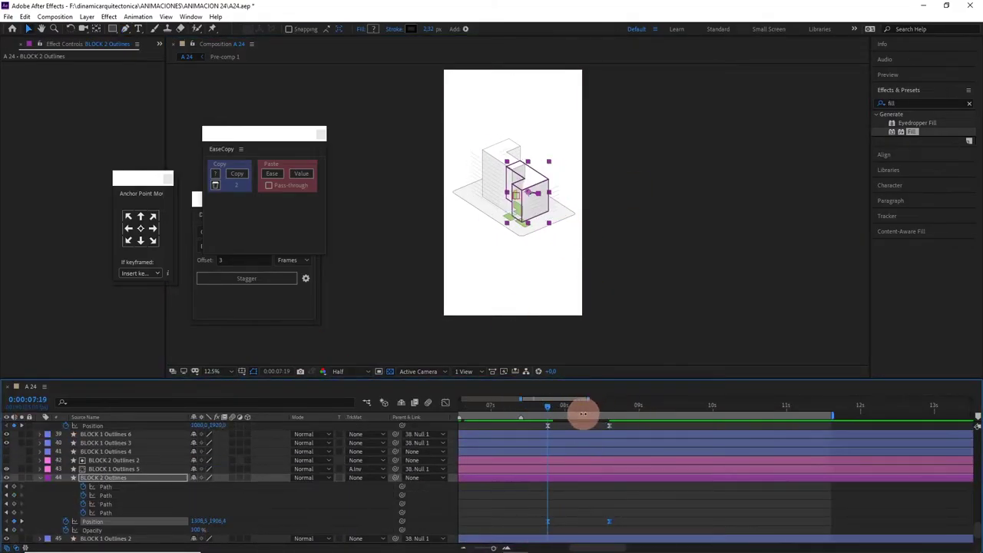
pyautogui.scroll(5, 646, 516)
pyautogui.moveTo(594, 453); pyautogui.dragTo(635, 458)
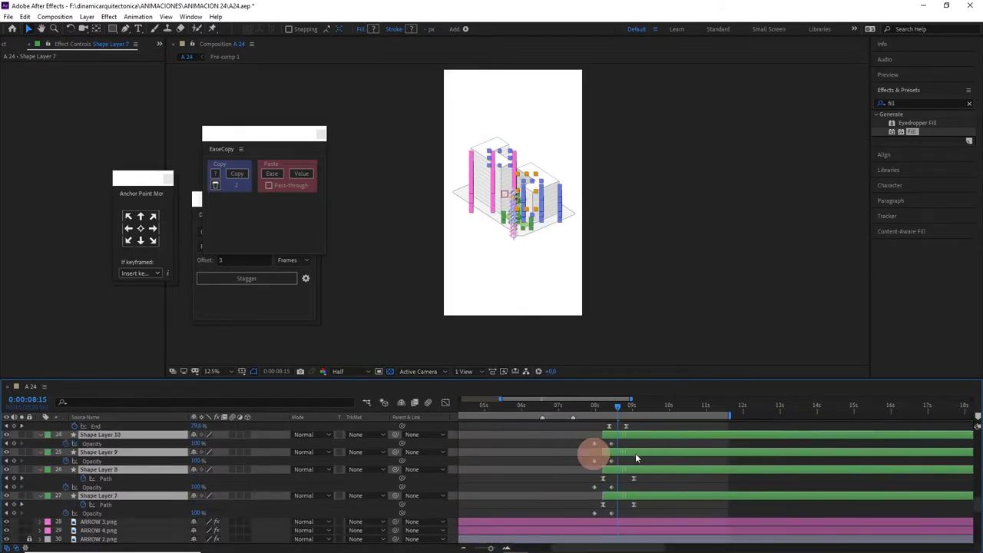
pyautogui.click(579, 407)
pyautogui.scroll(-5, 647, 456)
pyautogui.scroll(-3, 664, 473)
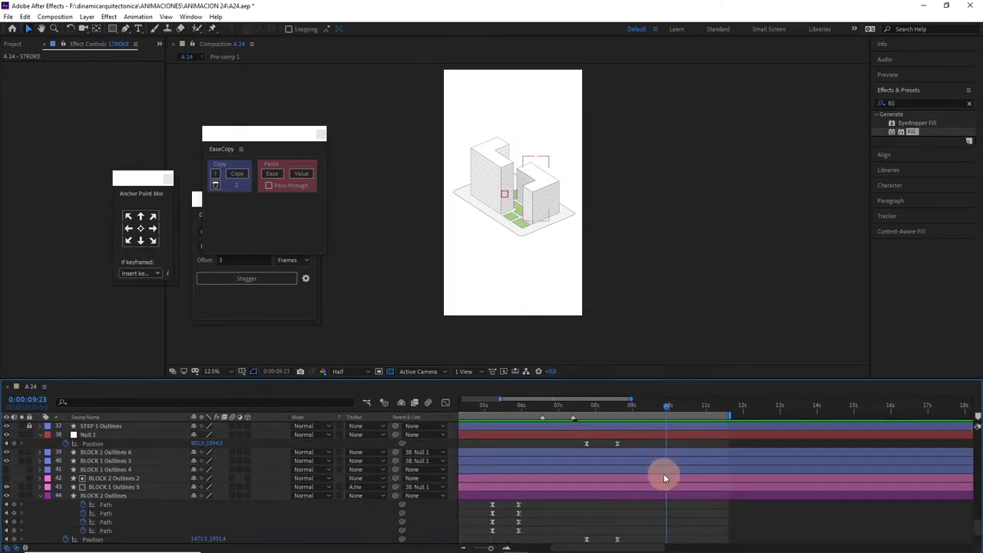
pyautogui.click(657, 407)
# Shift the BLOCK 2 Outlines 2 path keys and the ARROW 3 and 4 keyframes, checking 08:18.
pyautogui.click(593, 452)
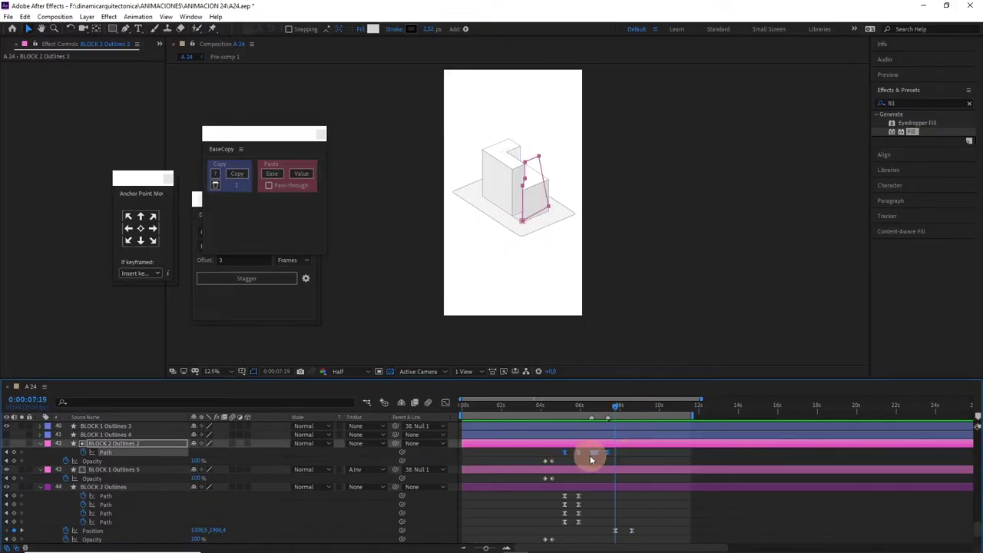
pyautogui.scroll(2, 581, 458)
pyautogui.scroll(-3, 639, 410)
pyautogui.moveTo(589, 410); pyautogui.dragTo(587, 409)
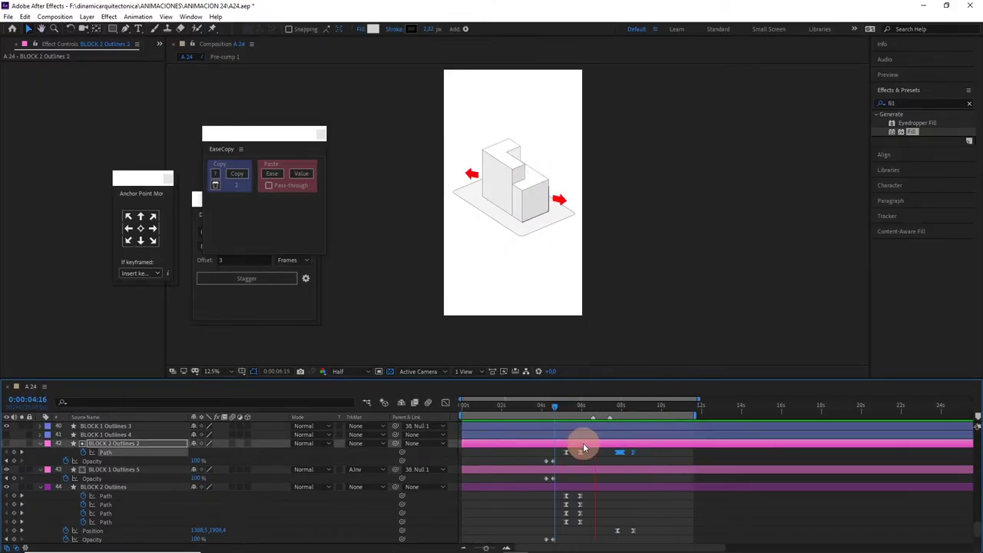
pyautogui.scroll(5, 627, 466)
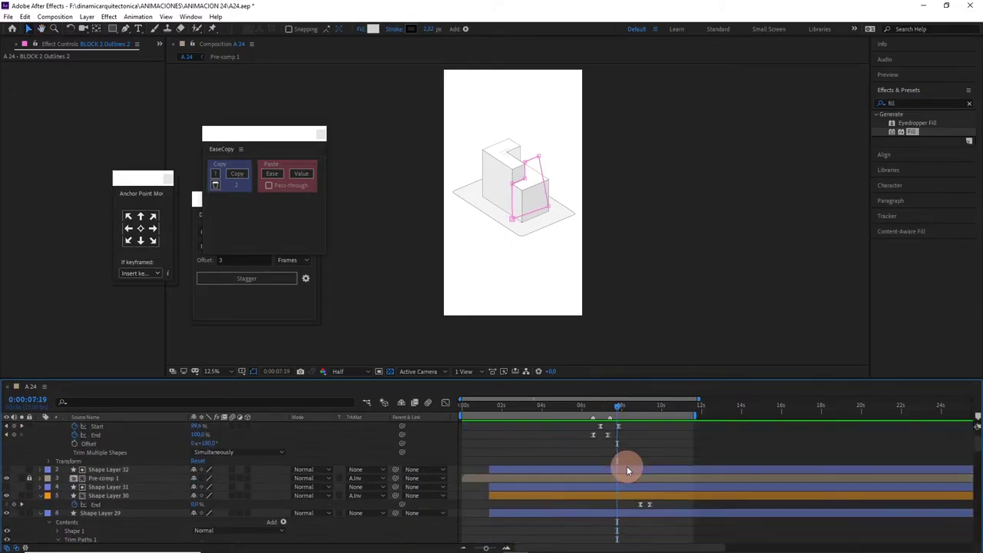
pyautogui.moveTo(612, 500); pyautogui.dragTo(641, 458)
pyautogui.click(637, 405)
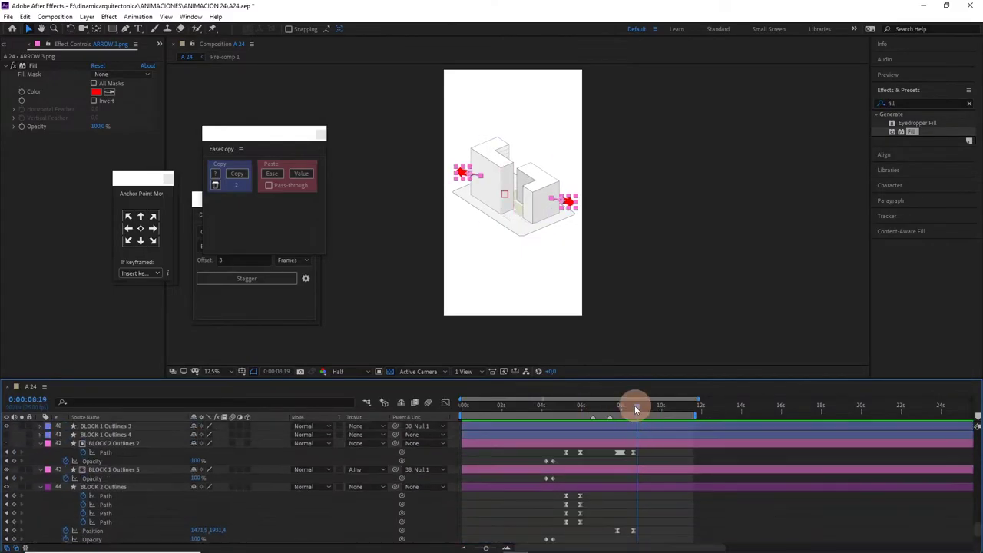
pyautogui.scroll(5, 637, 496)
pyautogui.scroll(10, 637, 496)
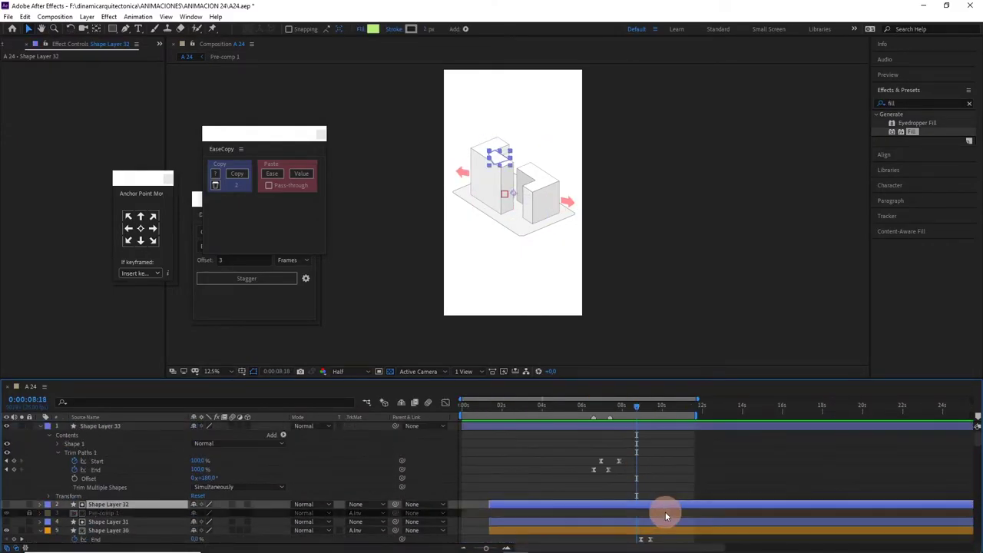
pyautogui.click(621, 512)
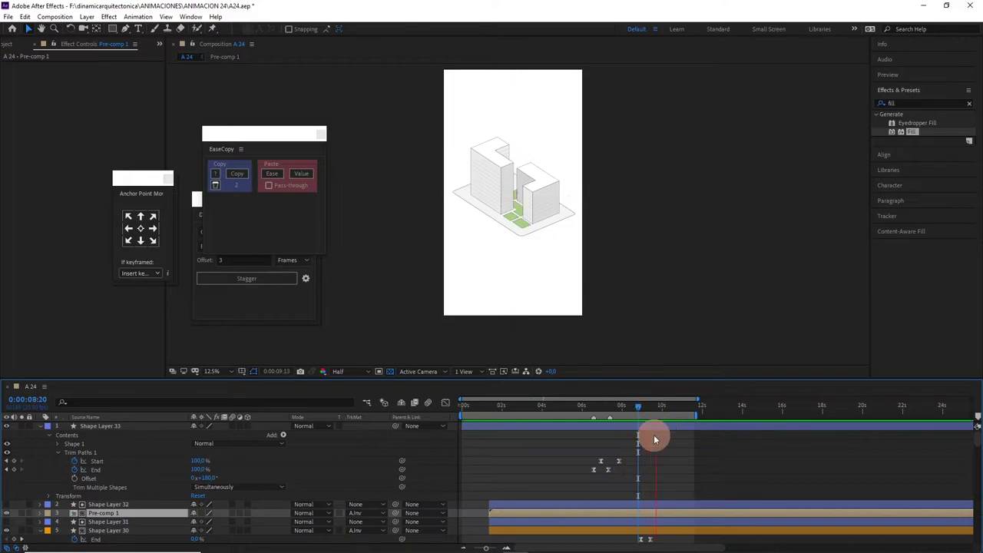
# Duplicate the outline as Shape Layer 34 and delay its draw-on slightly.
pyautogui.hotkey('ctrl', 'd')
pyautogui.press('.')
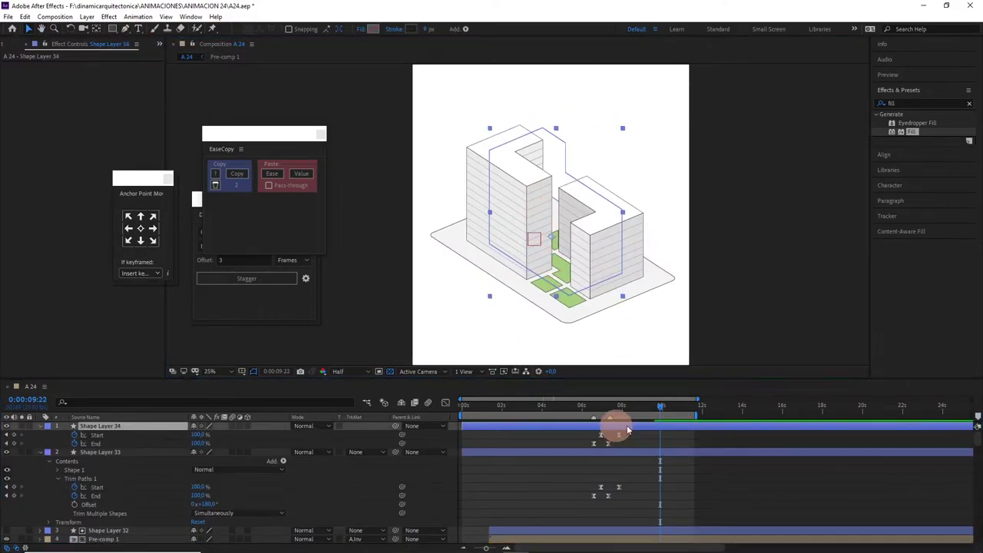
pyautogui.moveTo(627, 431); pyautogui.dragTo(681, 428)
pyautogui.press('g')
pyautogui.scroll(4, 491, 153)
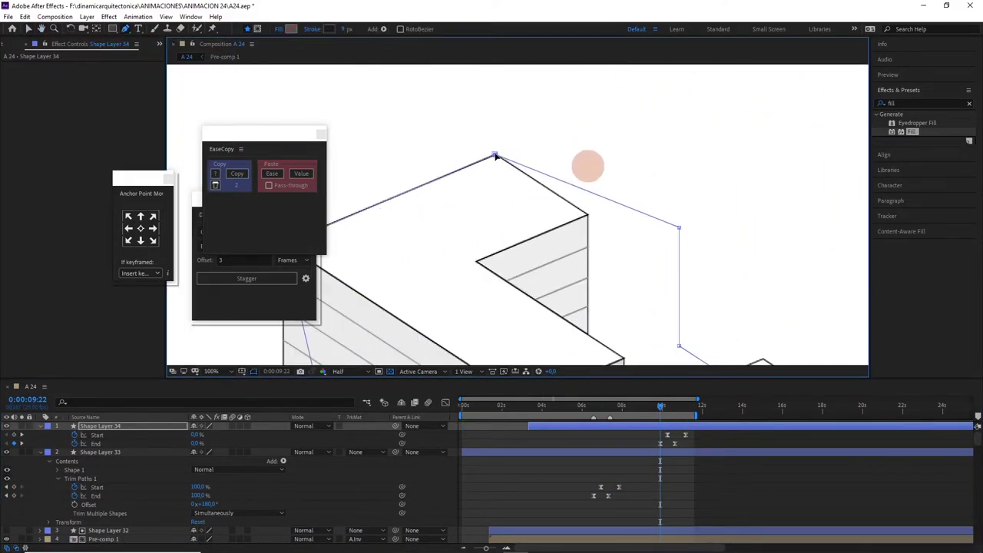
pyautogui.moveTo(588, 167)
pyautogui.mouseDown()
pyautogui.moveTo(707, 195)
pyautogui.moveTo(724, 330)
pyautogui.mouseUp()
pyautogui.scroll(-4, 527, 238)
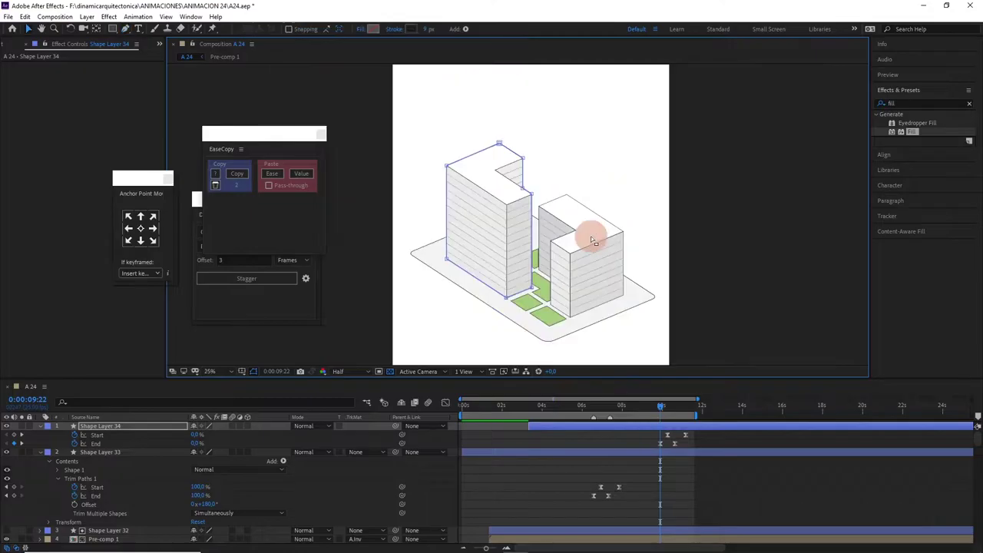
# Try reshaping a copied outline around the second building, then delete that copy.
pyautogui.hotkey('ctrl', 'd')
pyautogui.press('g')
pyautogui.scroll(2, 564, 237)
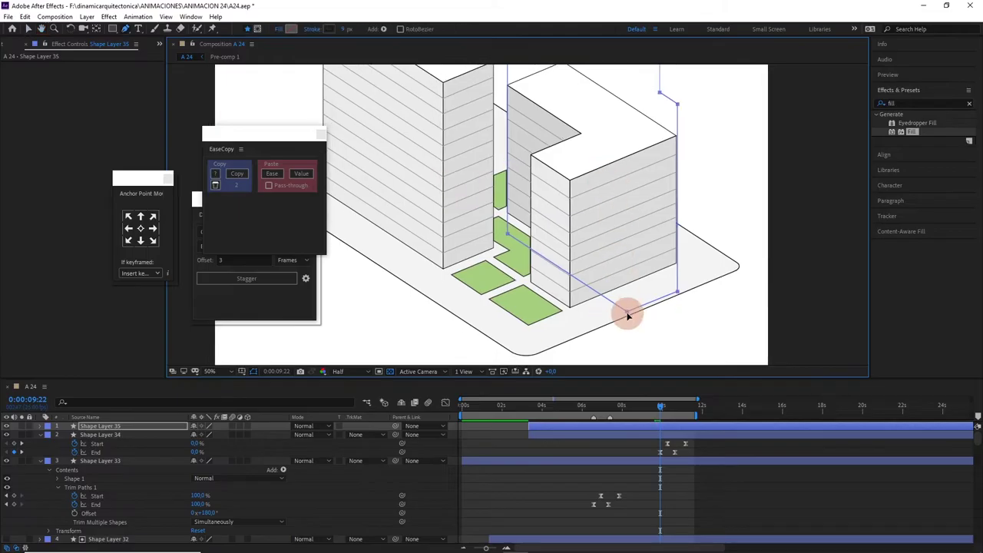
pyautogui.moveTo(628, 315); pyautogui.dragTo(687, 285)
pyautogui.press('Delete')
pyautogui.click(55, 432)
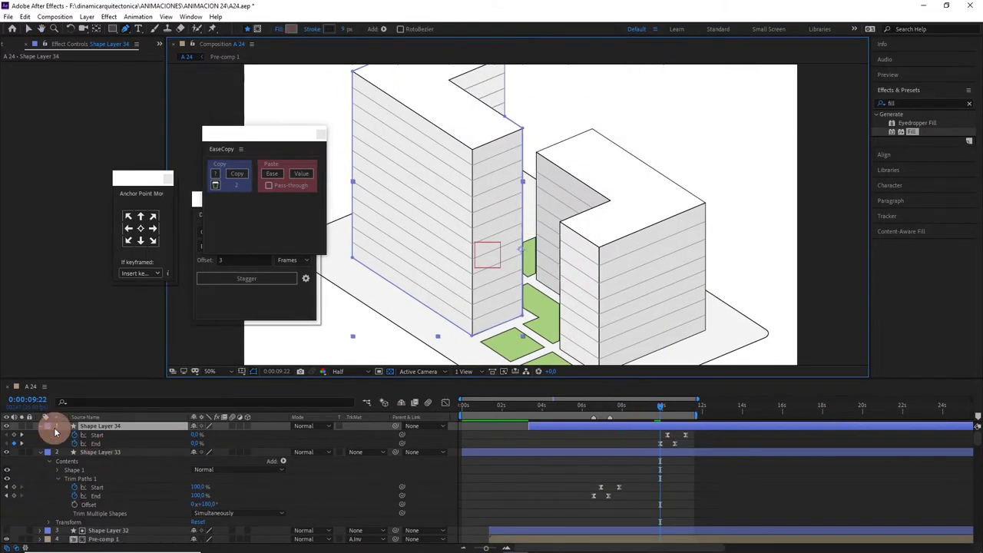
pyautogui.click(74, 436)
# Duplicate the first building's outline again and reveal its animated Trim Paths properties.
pyautogui.hotkey('ctrl', 'd')
pyautogui.press('g')
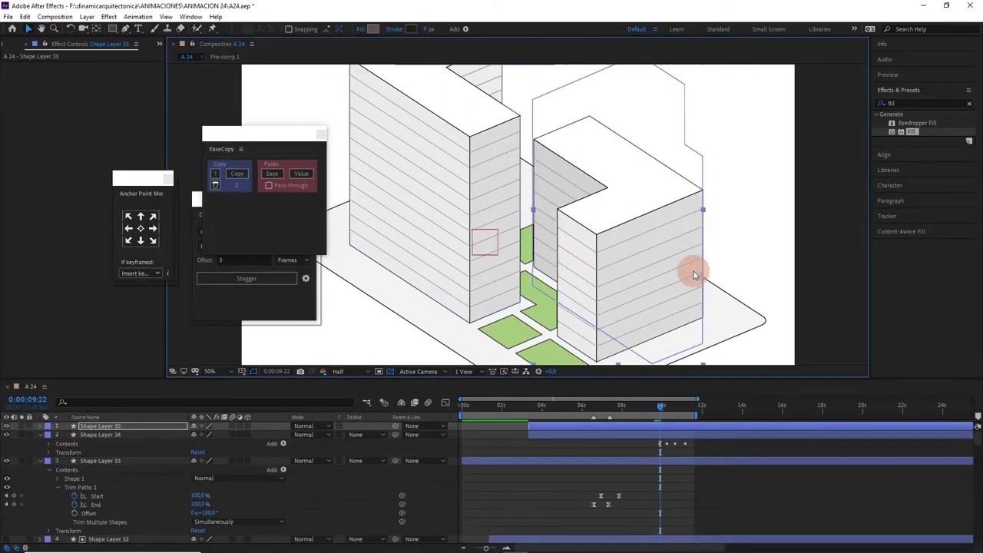
pyautogui.scroll(2, 725, 345)
pyautogui.scroll(1, 581, 325)
pyautogui.scroll(1, 581, 325)
pyautogui.scroll(-1, 663, 250)
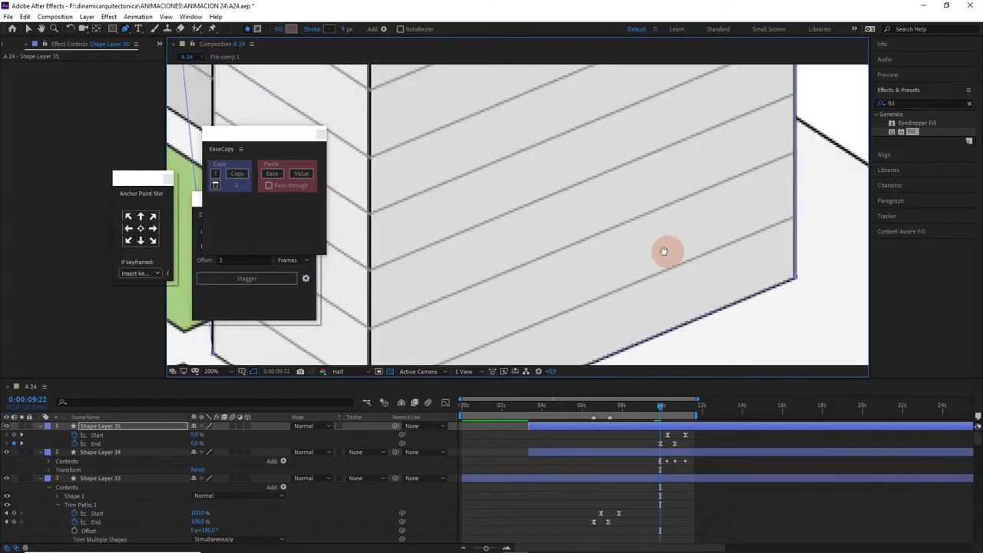
pyautogui.scroll(-1, 621, 197)
pyautogui.scroll(1, 489, 123)
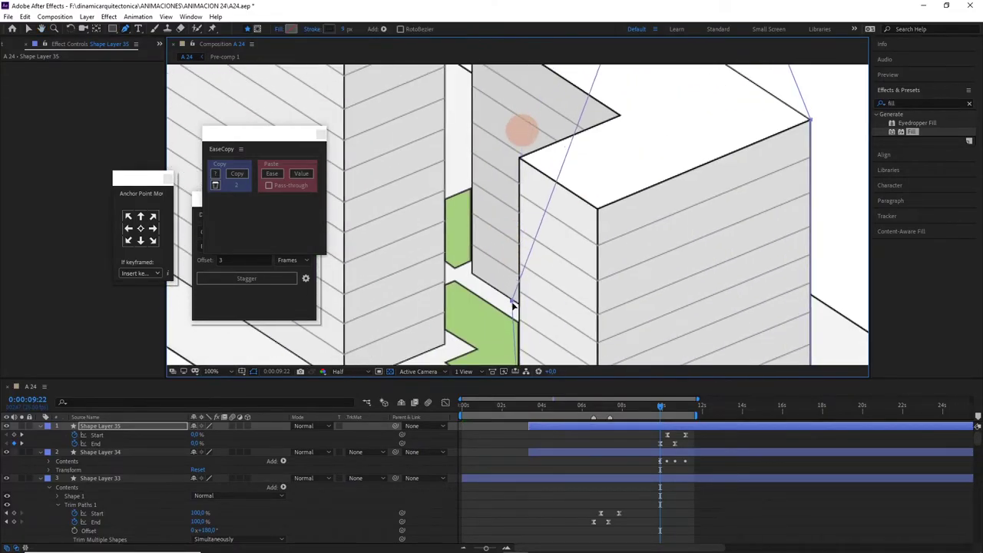
pyautogui.scroll(1, 501, 220)
pyautogui.scroll(-3, 609, 97)
pyautogui.scroll(2, 660, 184)
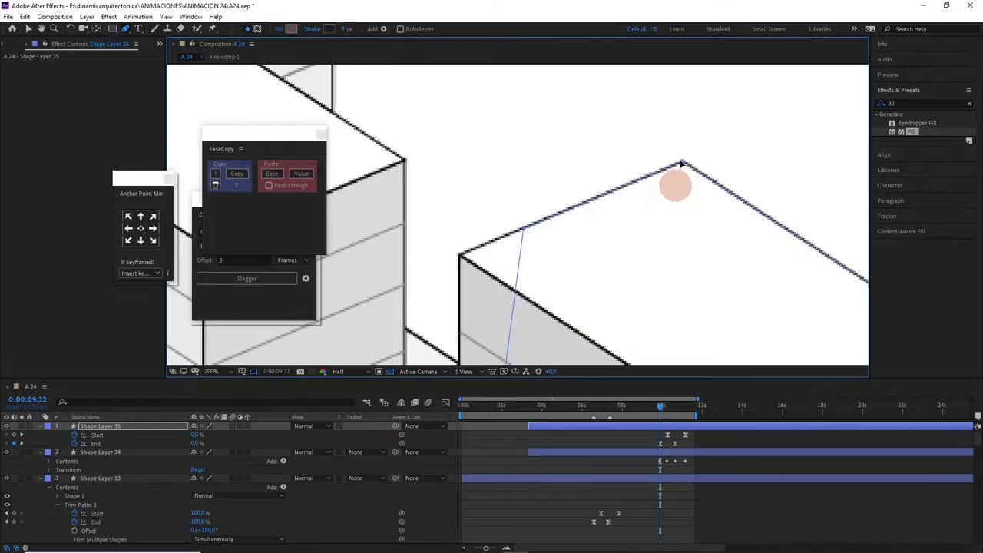
pyautogui.scroll(1, 533, 277)
pyautogui.scroll(-2, 520, 233)
pyautogui.scroll(-3, 520, 233)
pyautogui.click(660, 409)
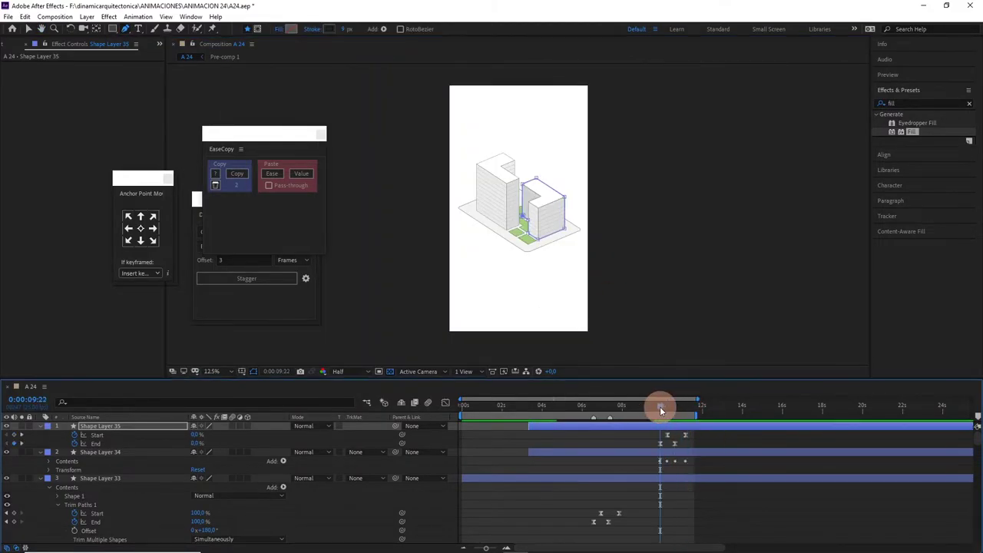
# Retime both outlines' End keyframes, checking the result around 10 seconds.
pyautogui.press('u')
pyautogui.press('v')
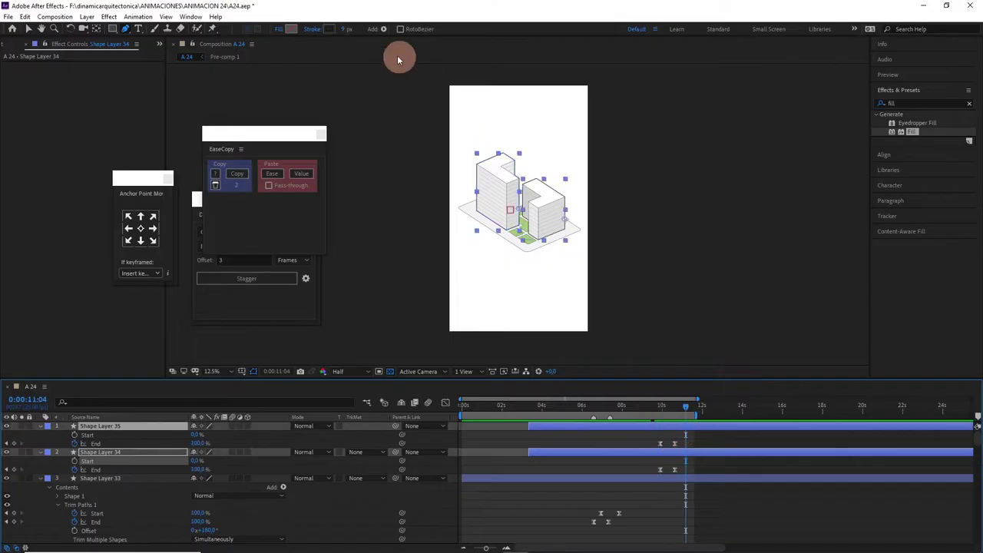
pyautogui.click(637, 286)
pyautogui.click(639, 435)
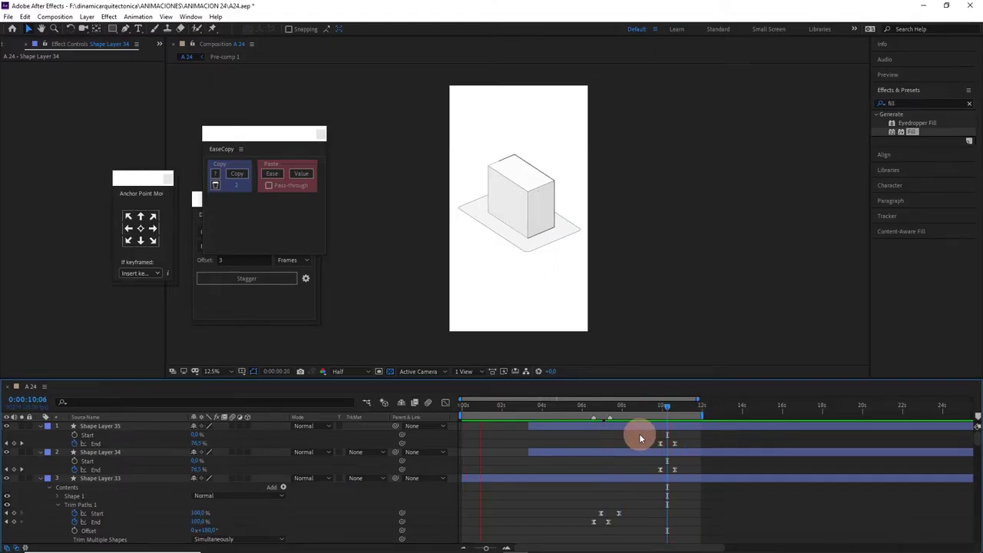
pyautogui.moveTo(679, 439); pyautogui.dragTo(649, 473)
pyautogui.click(621, 409)
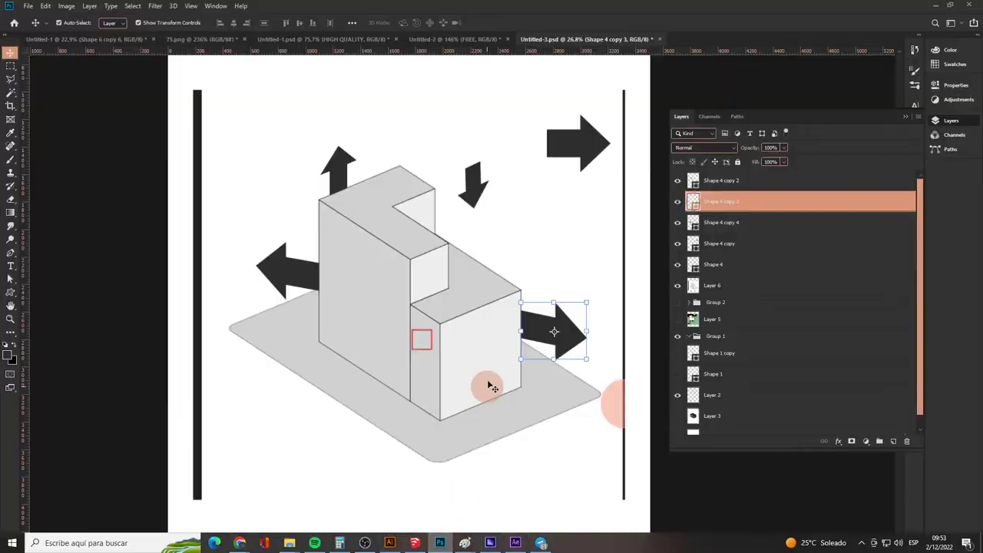
# Draw a black Ellipse 1 shape beneath the isometric diagram.
pyautogui.moveTo(362, 384); pyautogui.dragTo(393, 415)
pyautogui.scroll(2, 384, 396)
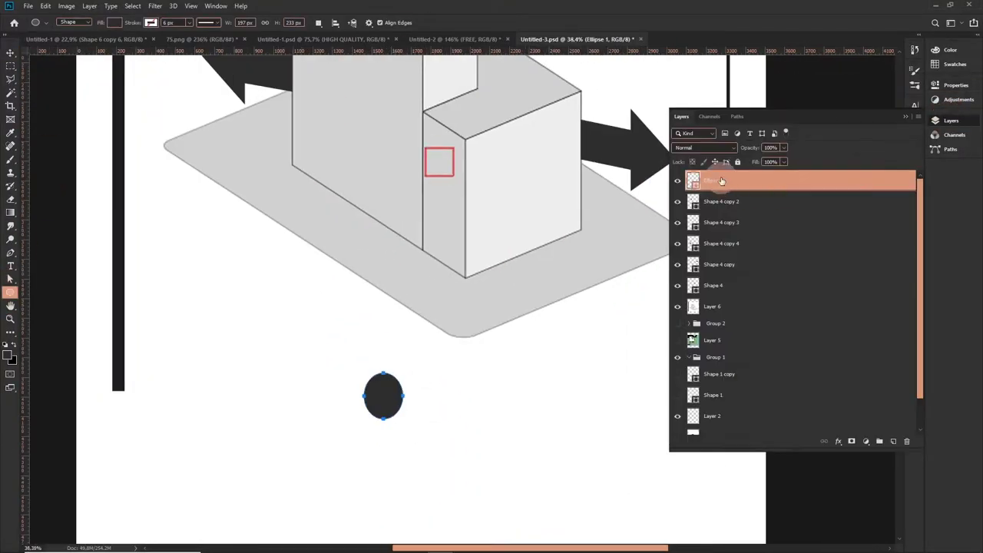
pyautogui.press('b')
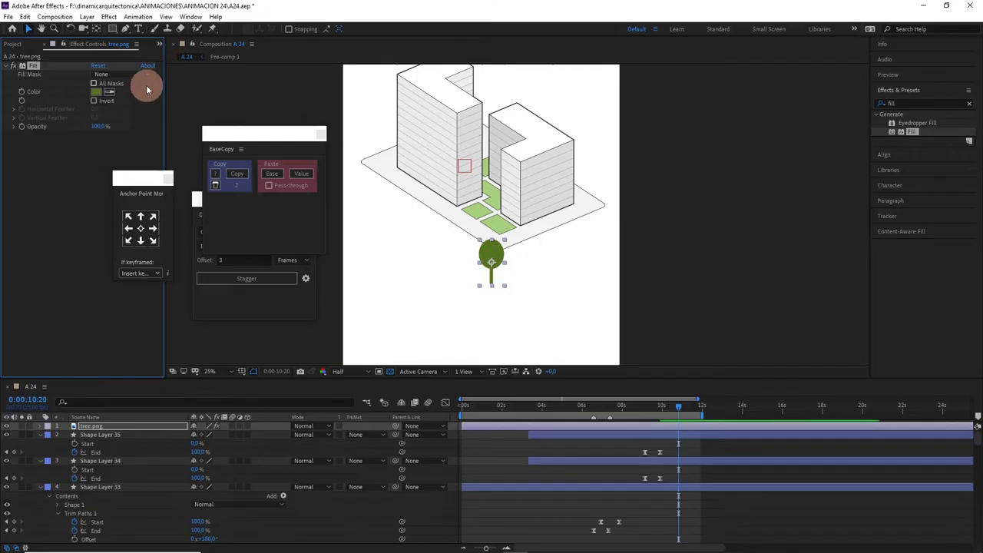
# Scale tree.png down to about 29% and place it on a green patch.
pyautogui.scroll(3, 492, 261)
pyautogui.moveTo(492, 257); pyautogui.dragTo(494, 220)
pyautogui.press('s')
pyautogui.moveTo(220, 432); pyautogui.dragTo(208, 433)
pyautogui.scroll(3, 487, 219)
pyautogui.moveTo(461, 252)
pyautogui.mouseDown()
pyautogui.moveTo(519, 225)
pyautogui.moveTo(376, 161)
pyautogui.moveTo(461, 94)
pyautogui.mouseUp()
# Duplicate the tree repeatedly and scatter the copies across the nearby green patches.
pyautogui.hotkey('ctrl', 'd')
pyautogui.hotkey('ctrl', 'd')
pyautogui.hotkey('ctrl', 'd')
pyautogui.hotkey('ctrl', 'd')
pyautogui.hotkey('ctrl', 'd')
pyautogui.moveTo(419, 202)
pyautogui.mouseDown()
pyautogui.moveTo(411, 228)
pyautogui.moveTo(402, 213)
pyautogui.moveTo(487, 333)
pyautogui.moveTo(472, 176)
pyautogui.mouseUp()
pyautogui.hotkey('ctrl', 'd')
pyautogui.hotkey('ctrl', 'd')
pyautogui.hotkey('ctrl', 'd')
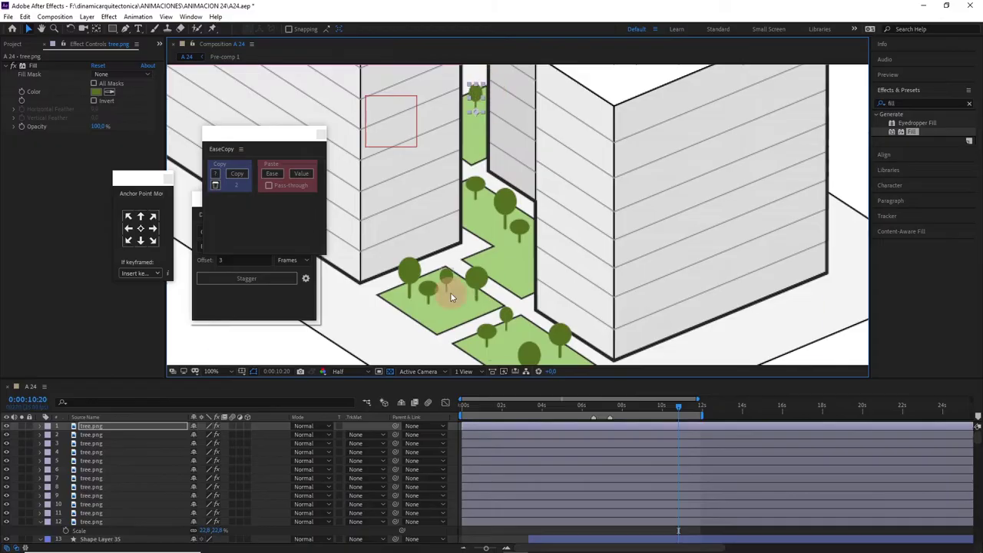
pyautogui.hotkey('ctrl', 'd')
pyautogui.moveTo(451, 298)
pyautogui.mouseDown()
pyautogui.moveTo(487, 125)
pyautogui.moveTo(488, 252)
pyautogui.mouseUp()
pyautogui.hotkey('ctrl', 'd')
# Start all tree layers around 9 seconds and apply an Animation Composer entrance preset.
pyautogui.press(',')
pyautogui.press(',')
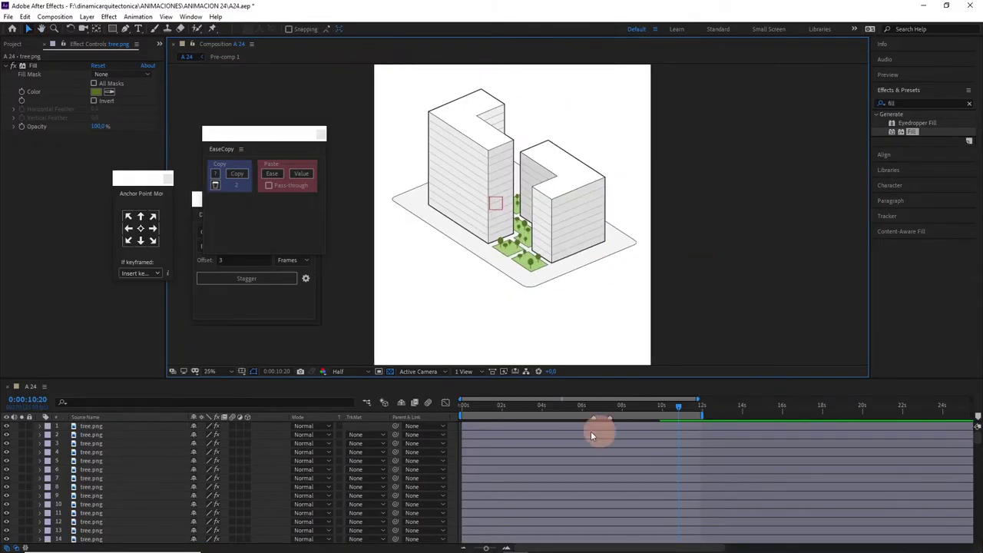
pyautogui.moveTo(574, 428); pyautogui.dragTo(662, 430)
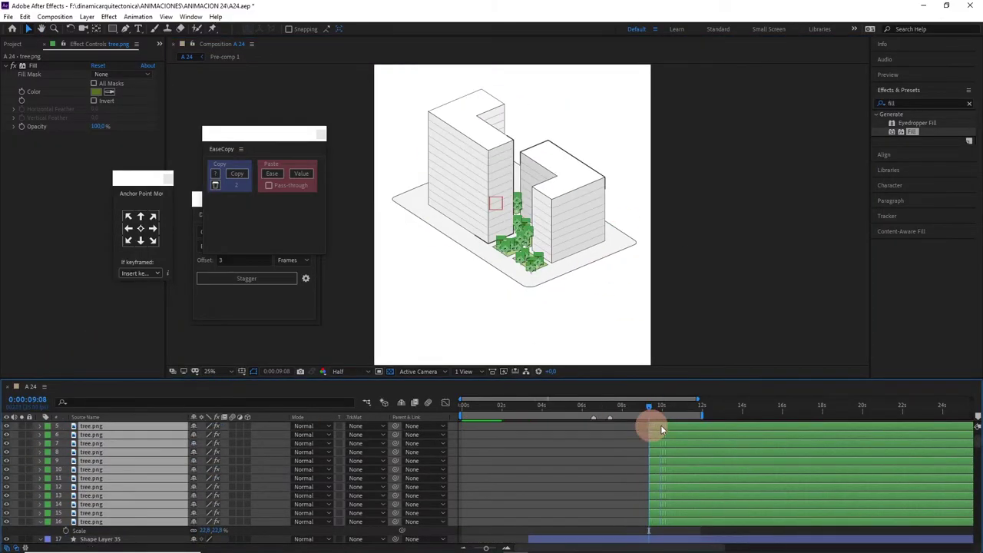
pyautogui.moveTo(314, 131); pyautogui.dragTo(172, 122)
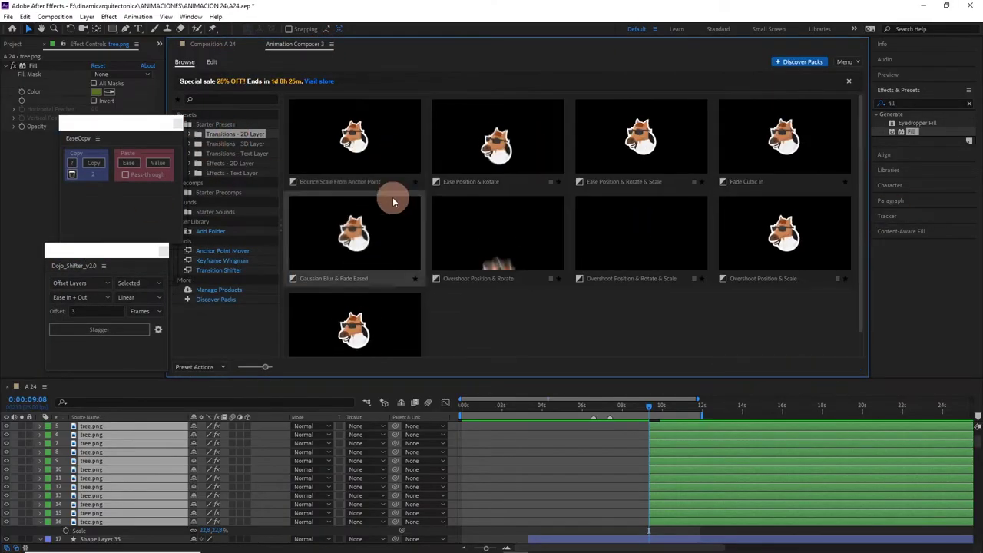
pyautogui.doubleClick(393, 201)
pyautogui.moveTo(650, 405); pyautogui.dragTo(667, 406)
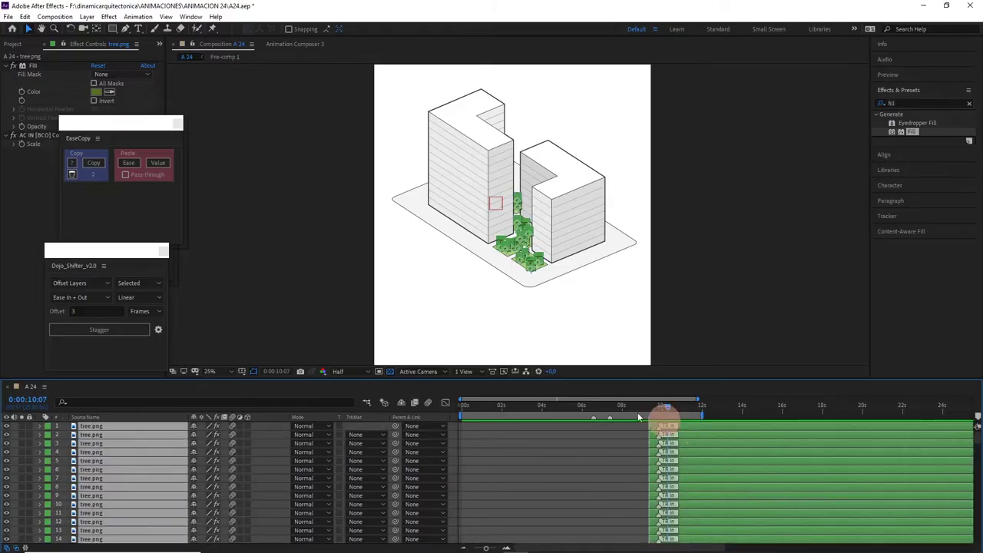
# Stagger the trees' start times in Random order with offset 2, then open Import File.
pyautogui.click(92, 311)
pyautogui.write('2')
pyautogui.click(99, 330)
pyautogui.click(628, 406)
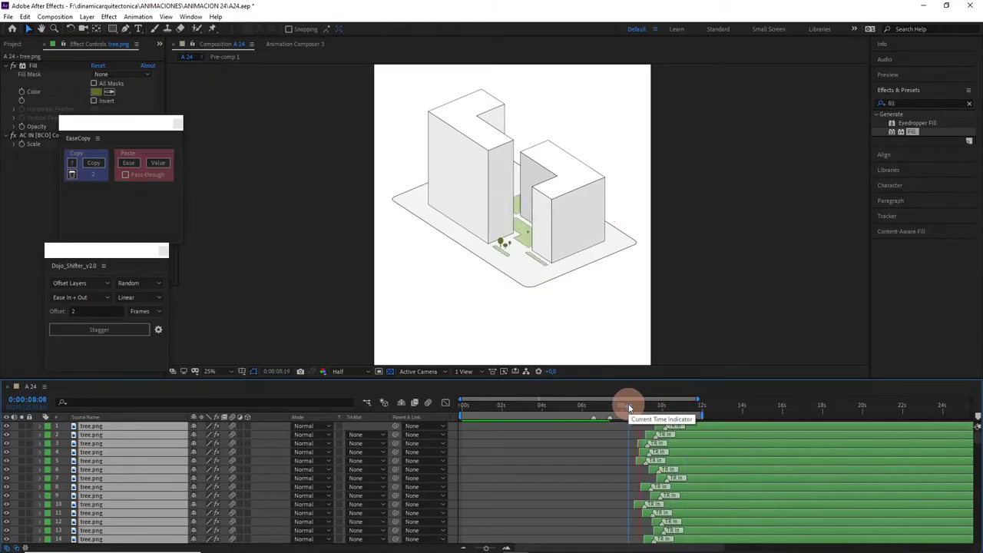
pyautogui.doubleClick(77, 259)
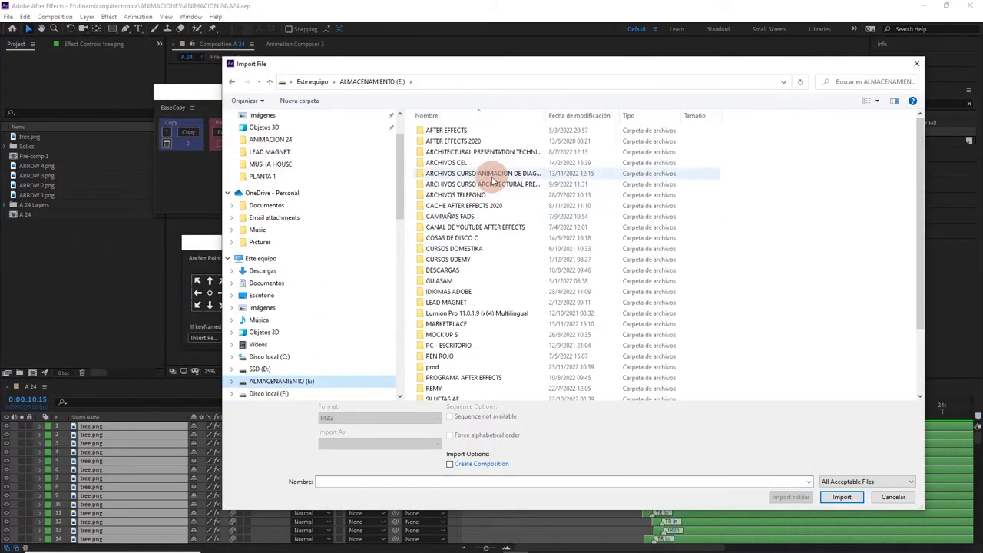
# Import all the walking-people clips from their folder and add one to the composition.
pyautogui.doubleClick(481, 132)
pyautogui.hotkey('ctrl', 'a')
pyautogui.click(842, 497)
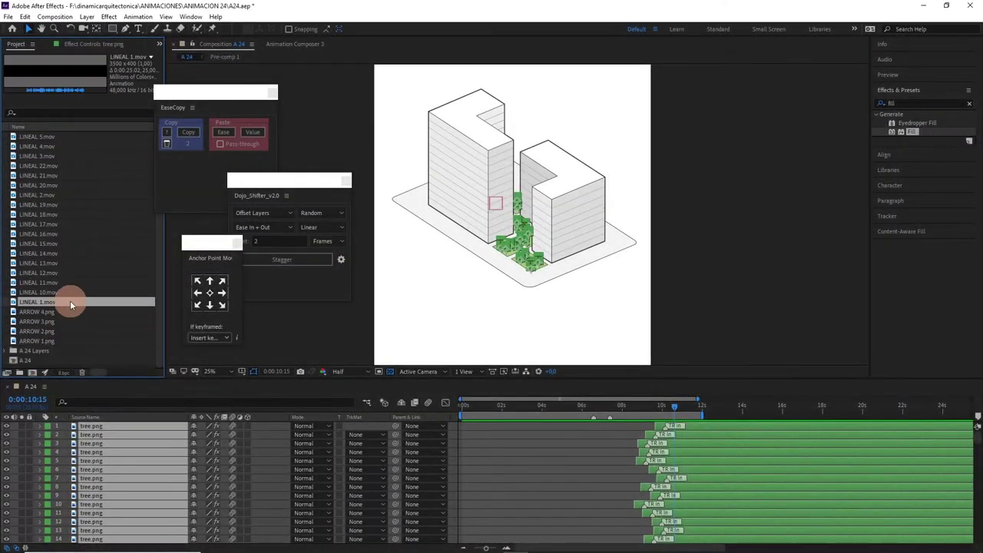
pyautogui.moveTo(75, 302); pyautogui.dragTo(231, 434)
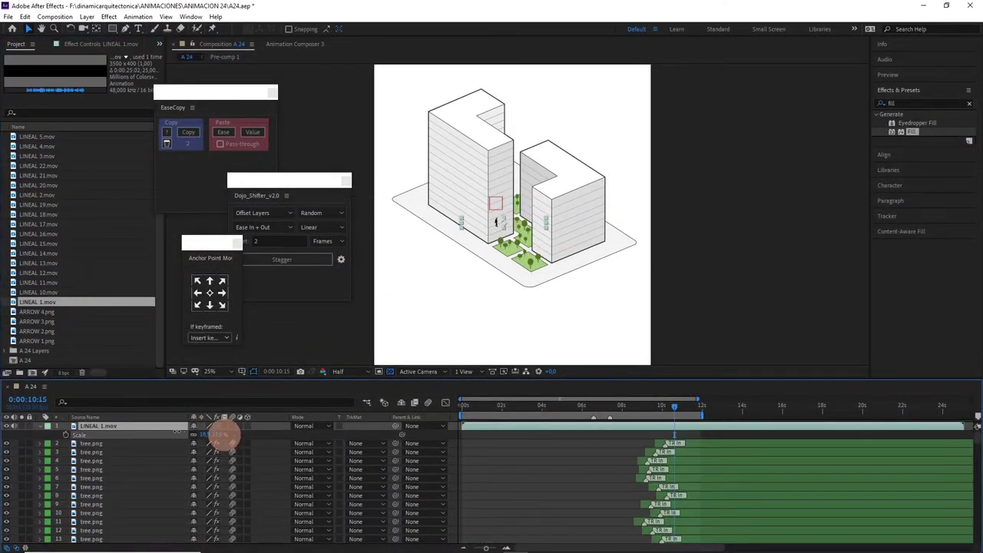
# Place the walker on the site at about 8 seconds, duplicate it and scale the figures to 10%.
pyautogui.scroll(2, 549, 218)
pyautogui.click(640, 406)
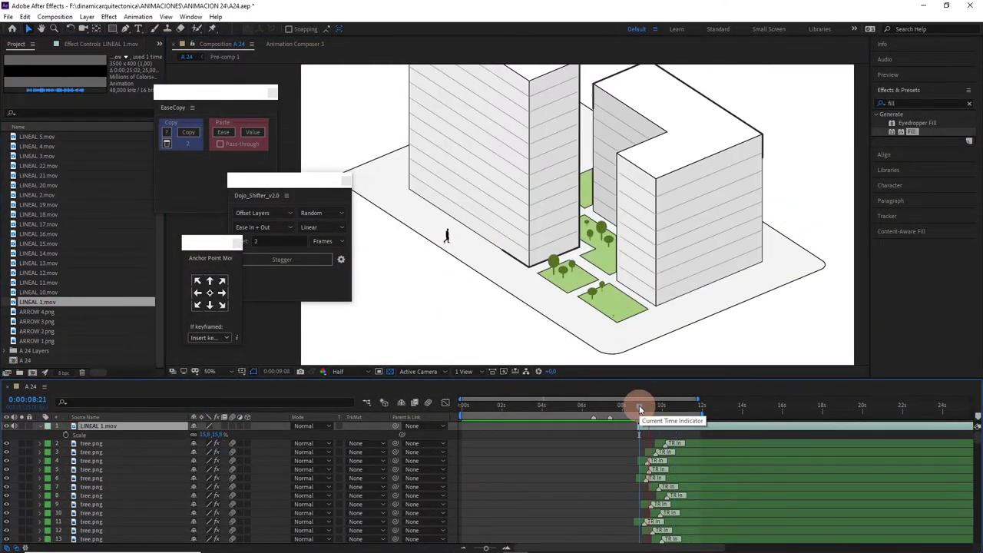
pyautogui.rightClick(568, 231)
pyautogui.click(745, 141)
pyautogui.hotkey('ctrl', 'd')
pyautogui.moveTo(454, 240); pyautogui.dragTo(673, 309)
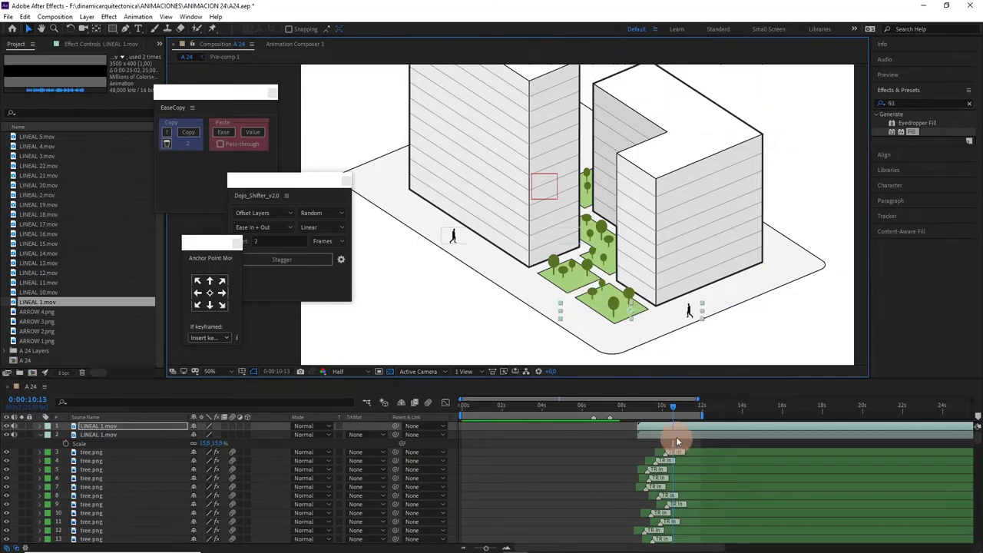
pyautogui.click(218, 434)
pyautogui.moveTo(219, 434); pyautogui.dragTo(223, 435)
pyautogui.click(214, 452)
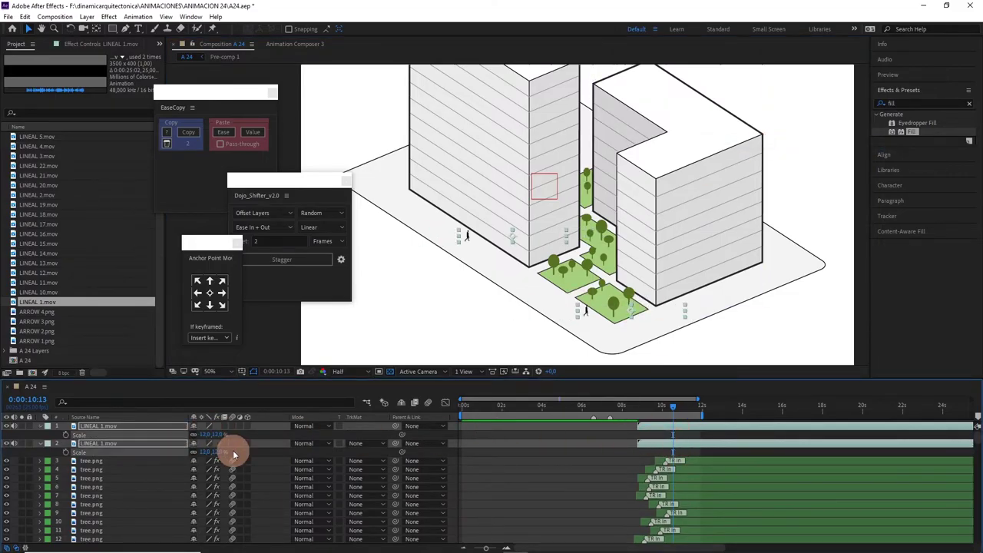
pyautogui.click(668, 407)
# Mirror the walker horizontally and add another walking-person clip to the site.
pyautogui.rightClick(636, 321)
pyautogui.moveTo(653, 69)
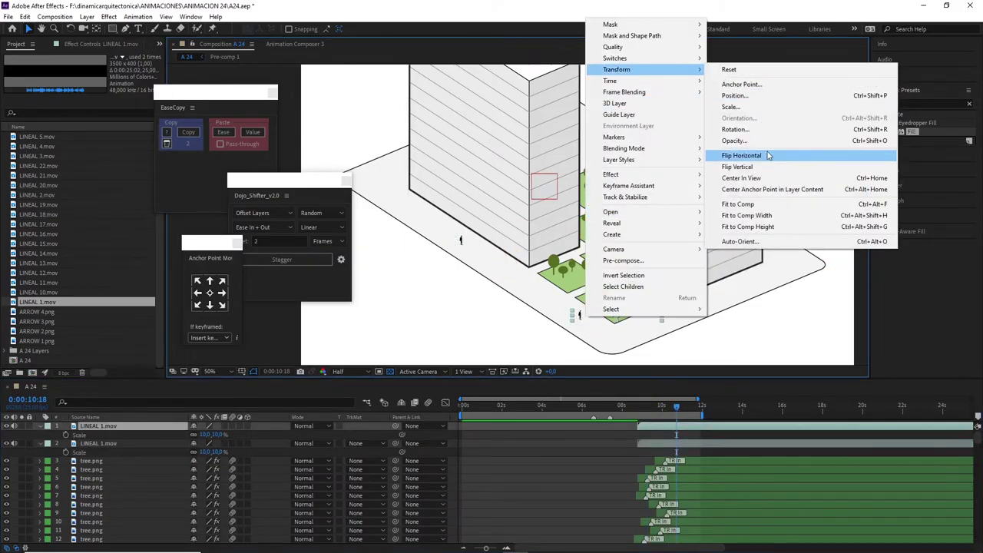
pyautogui.click(769, 156)
pyautogui.moveTo(37, 156); pyautogui.dragTo(219, 424)
pyautogui.click(492, 324)
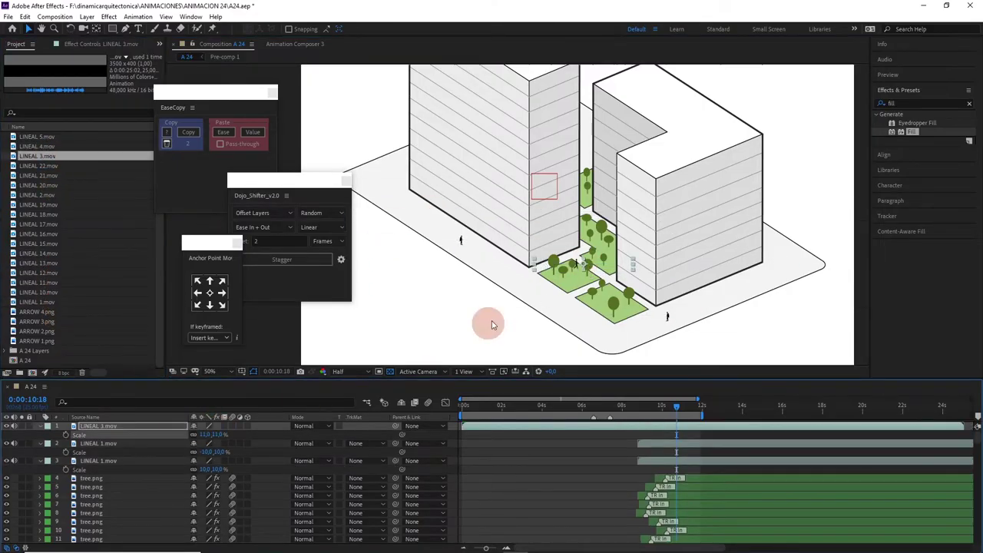
pyautogui.moveTo(641, 408); pyautogui.dragTo(689, 406)
pyautogui.scroll(-2, 674, 308)
pyautogui.moveTo(37, 146); pyautogui.dragTo(206, 434)
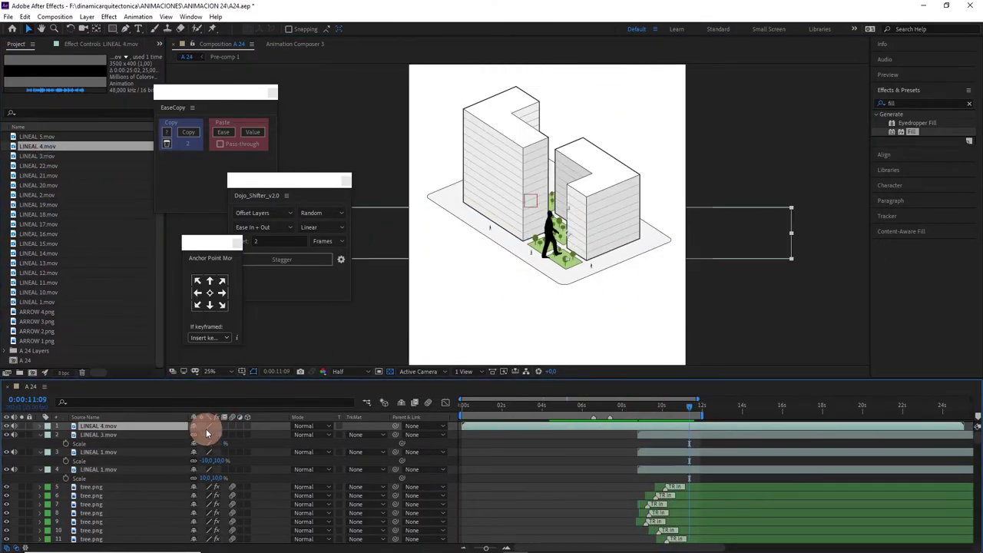
pyautogui.scroll(1, 669, 274)
# Flip LINEAL 4 horizontally, make copies, and duplicate and flip LINEAL 3.
pyautogui.rightClick(676, 427)
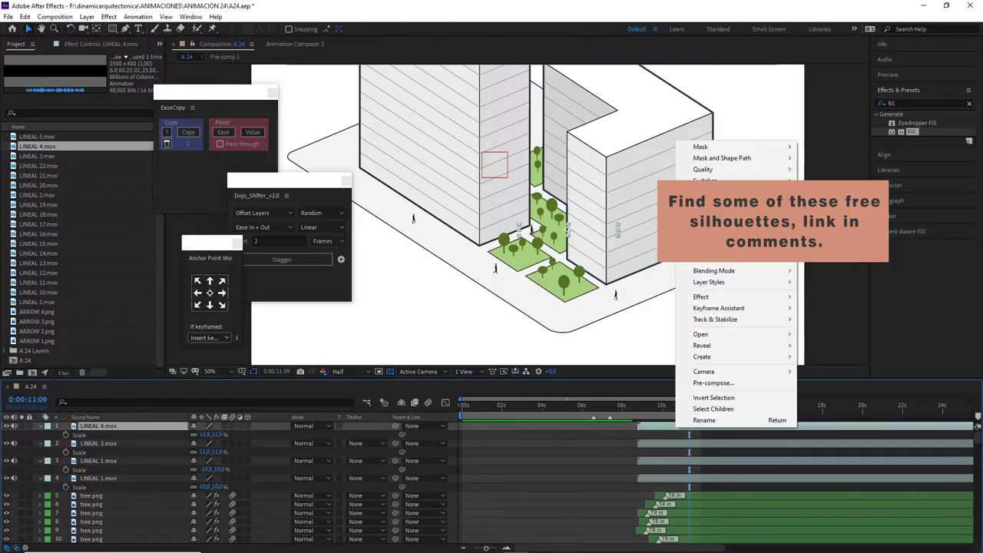
pyautogui.moveTo(714, 192)
pyautogui.click(530, 307)
pyautogui.hotkey('ctrl', 'd')
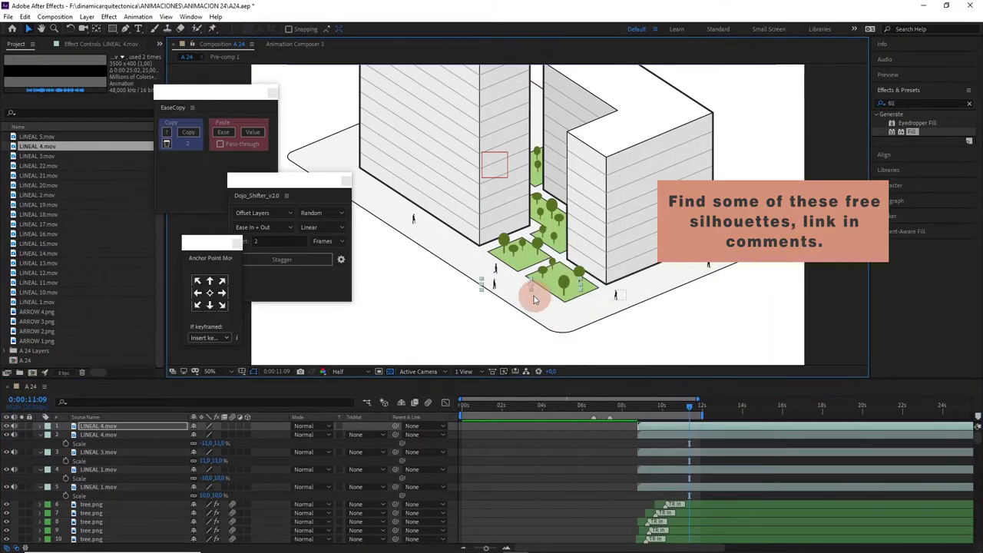
pyautogui.scroll(2, 534, 296)
pyautogui.scroll(-3, 620, 330)
pyautogui.scroll(1, 566, 281)
pyautogui.hotkey('ctrl', 'd')
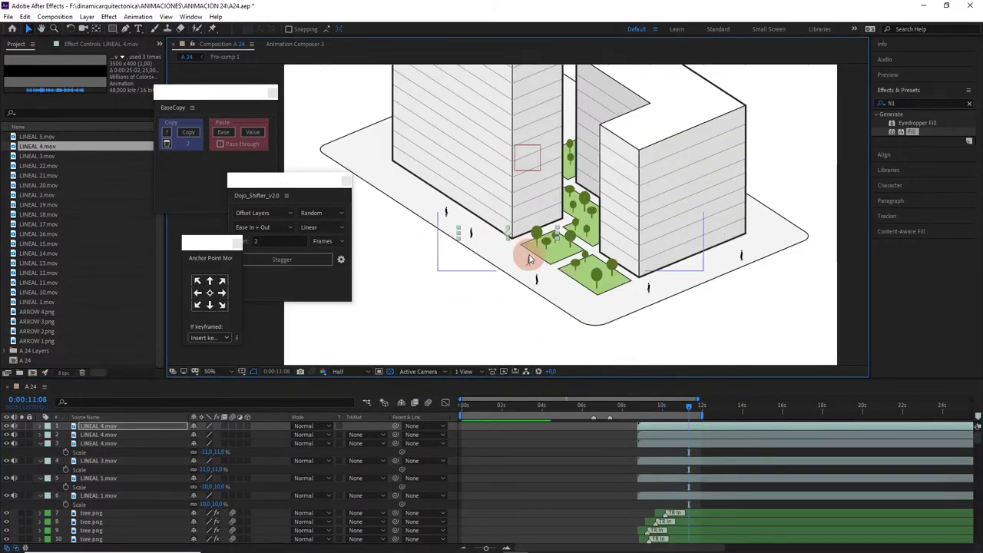
pyautogui.click(529, 259)
pyautogui.hotkey('ctrl', 'd')
pyautogui.hotkey('ctrl', 'd')
pyautogui.click(617, 340)
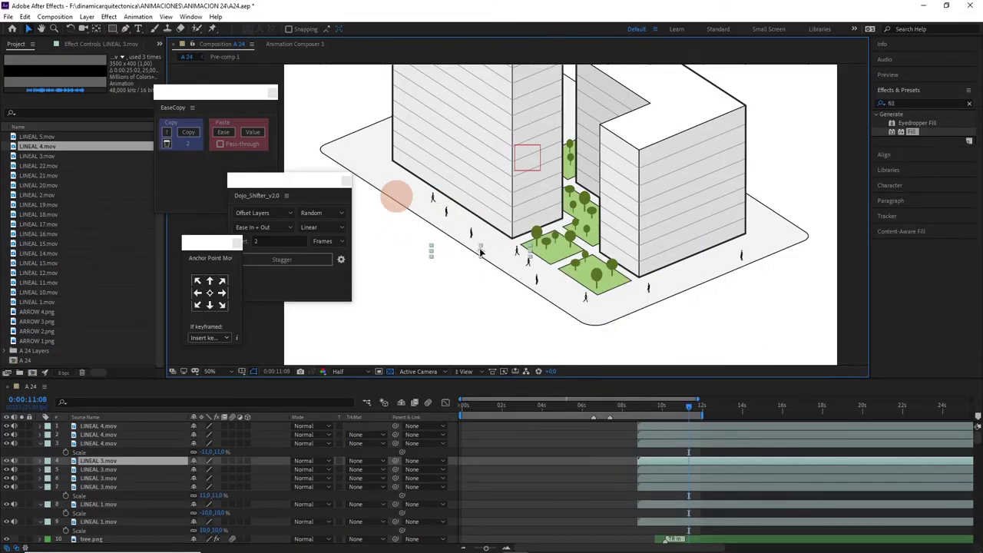
# Apply an Animation Composer transition-in preset to all layers at about 8 seconds.
pyautogui.scroll(-1, 397, 199)
pyautogui.click(640, 407)
pyautogui.hotkey('ctrl', 'a')
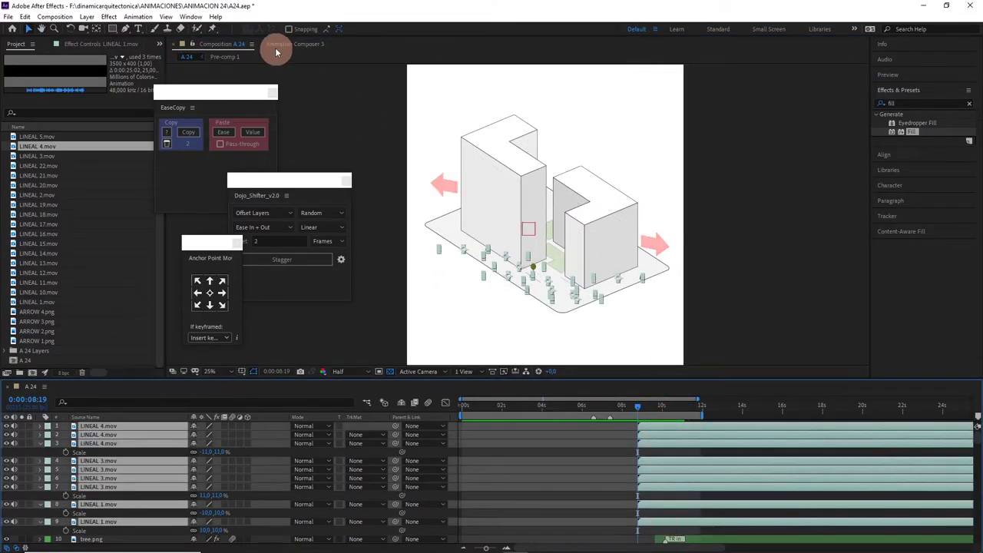
pyautogui.click(279, 44)
pyautogui.doubleClick(241, 334)
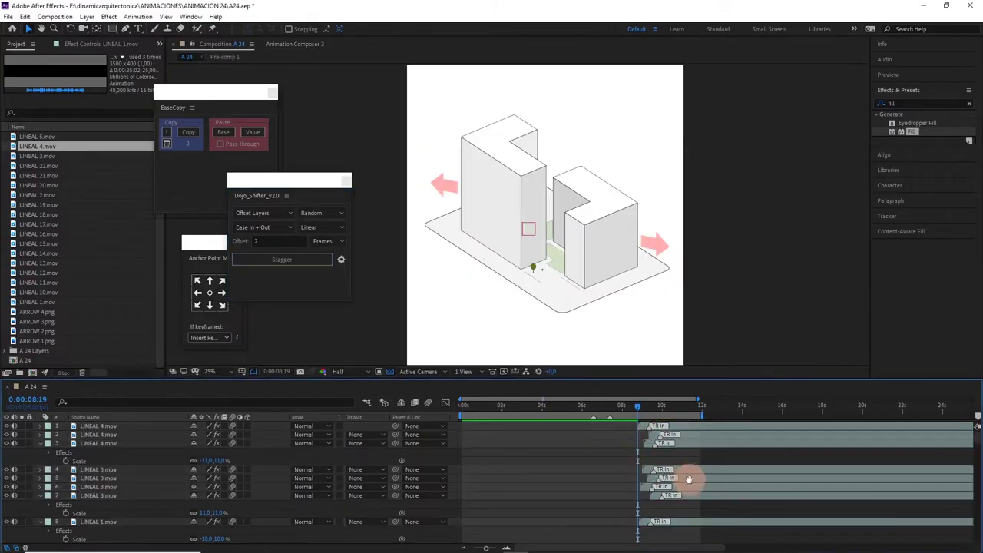
pyautogui.scroll(-1, 610, 268)
pyautogui.press('Home')
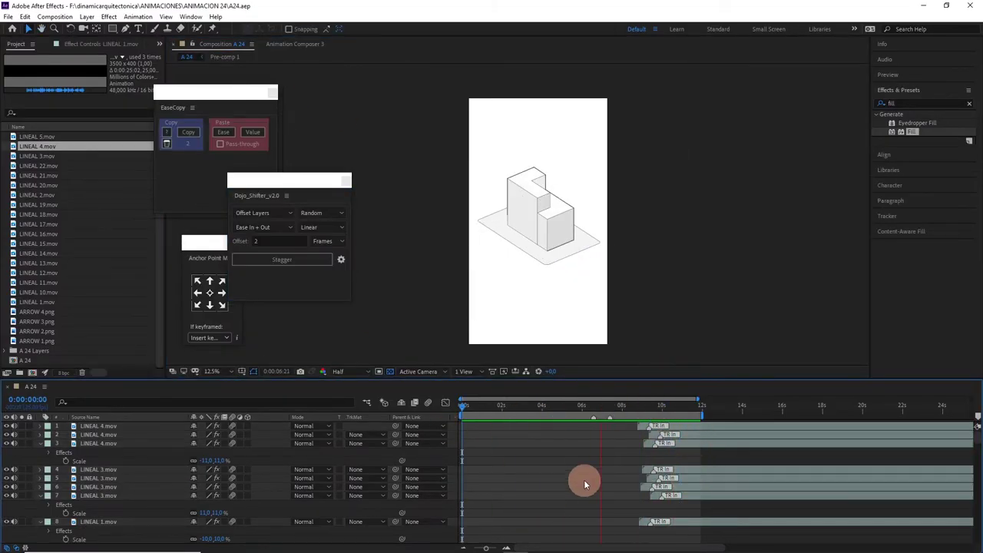
# At the end of the timeline, paste the social media handle as text below the diagram in Roboto Light.
pyautogui.click(697, 408)
pyautogui.hotkey('ctrl', 't')
pyautogui.press('.')
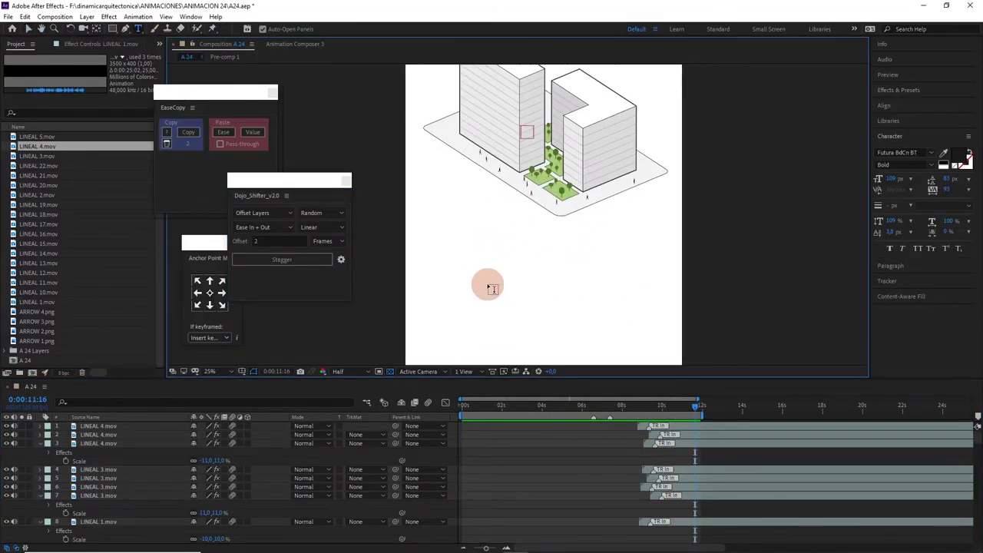
pyautogui.moveTo(644, 319); pyautogui.dragTo(640, 314)
pyautogui.hotkey('ctrl', 'v')
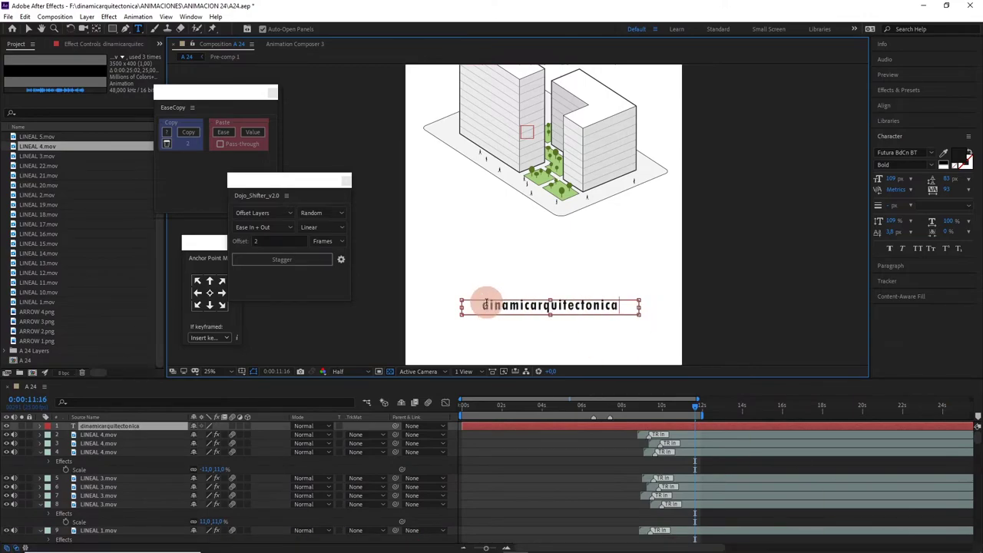
pyautogui.click(919, 152)
pyautogui.click(843, 202)
pyautogui.click(275, 104)
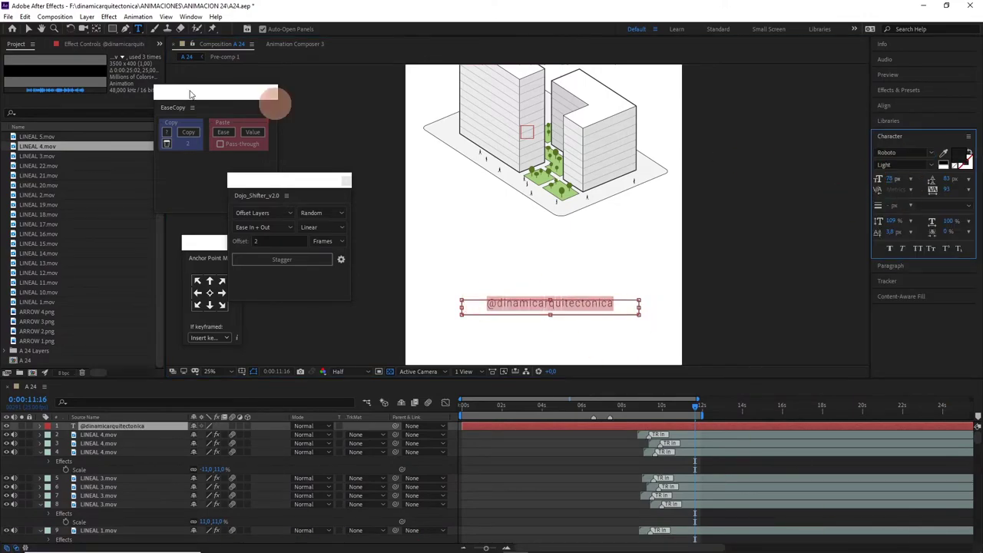
# Preview the animation with the new handle caption and check the composition settings.
pyautogui.scroll(-1, 601, 283)
pyautogui.click(601, 283)
pyautogui.press('space')
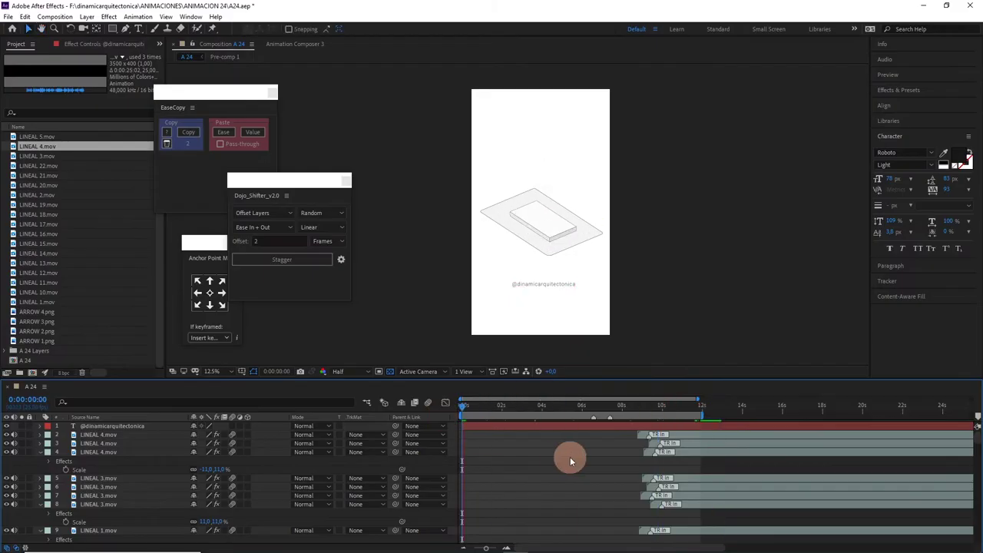
pyautogui.click(690, 411)
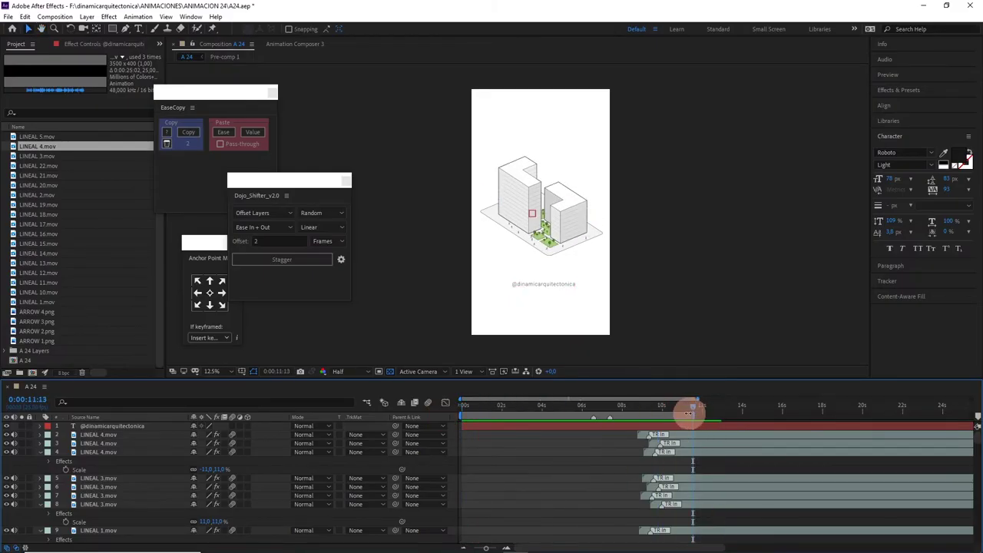
pyautogui.press('space')
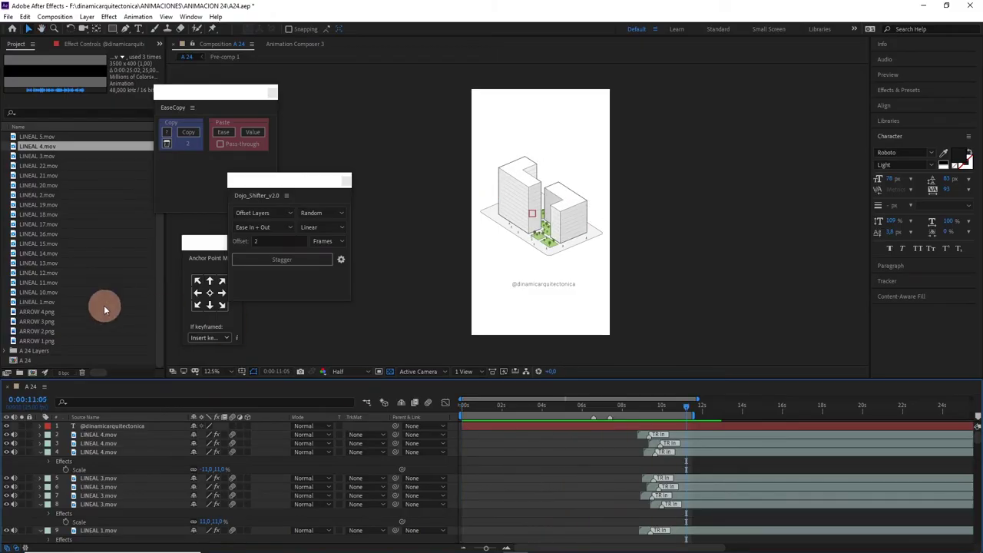
pyautogui.hotkey('ctrl', 'k')
# Open comp A 25, delete all its layers, and place comp A 24 inside it.
pyautogui.click(814, 422)
pyautogui.doubleClick(44, 361)
pyautogui.hotkey('ctrl', 'a')
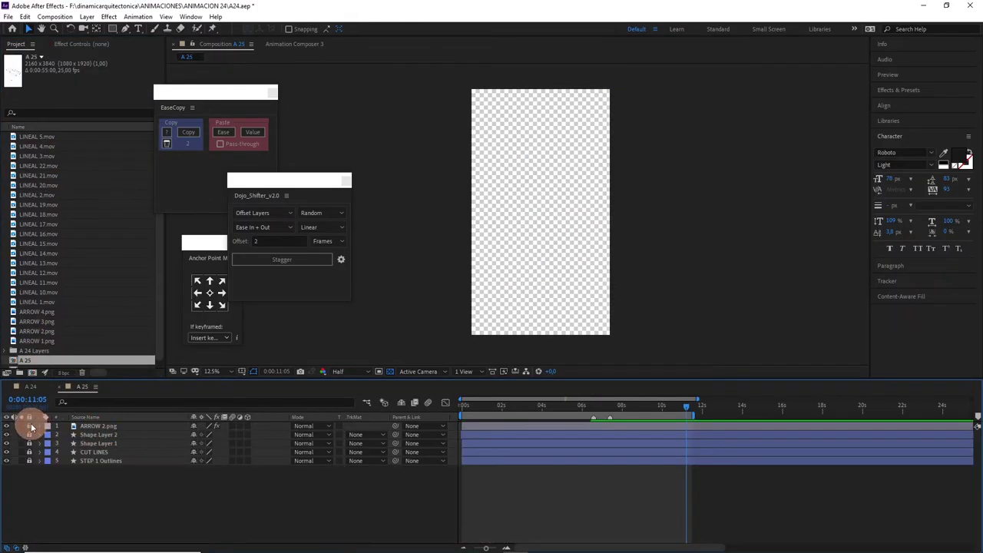
pyautogui.press('Delete')
pyautogui.moveTo(66, 329); pyautogui.dragTo(468, 405)
# Enable time remapping on the nested A 24 layer.
pyautogui.rightClick(565, 425)
pyautogui.moveTo(638, 203)
pyautogui.click(733, 201)
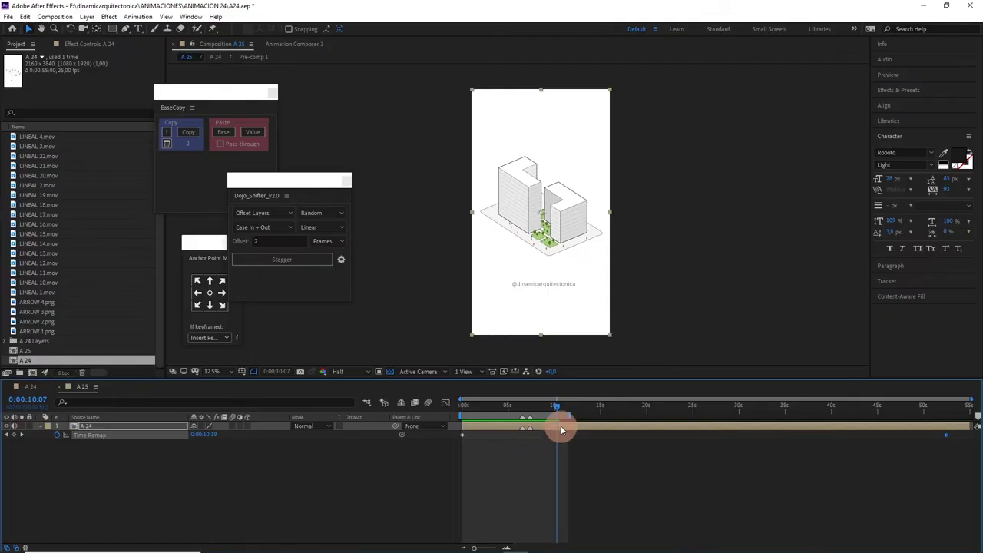
pyautogui.press('space')
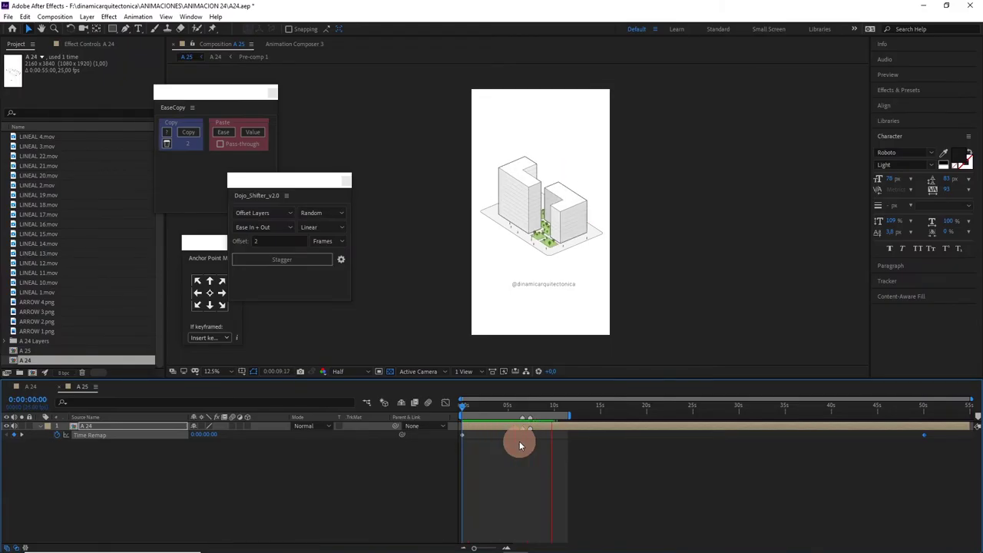
# Add a Scale keyframe at the first frame, then bring over the handle text layer.
pyautogui.moveTo(520, 406)
pyautogui.mouseDown()
pyautogui.moveTo(457, 406)
pyautogui.moveTo(567, 406)
pyautogui.mouseUp()
pyautogui.hotkey('shift', 's')
pyautogui.click(223, 444)
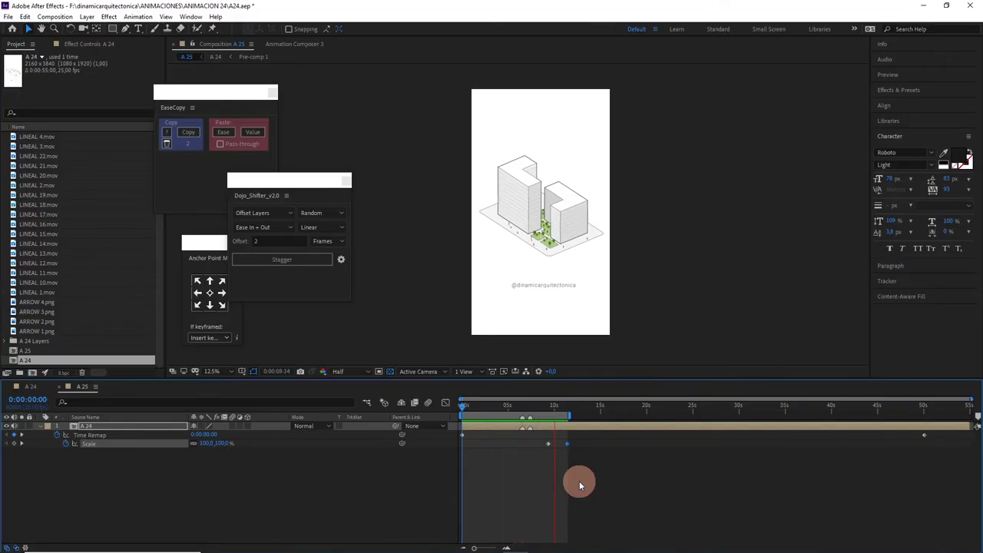
pyautogui.press('space')
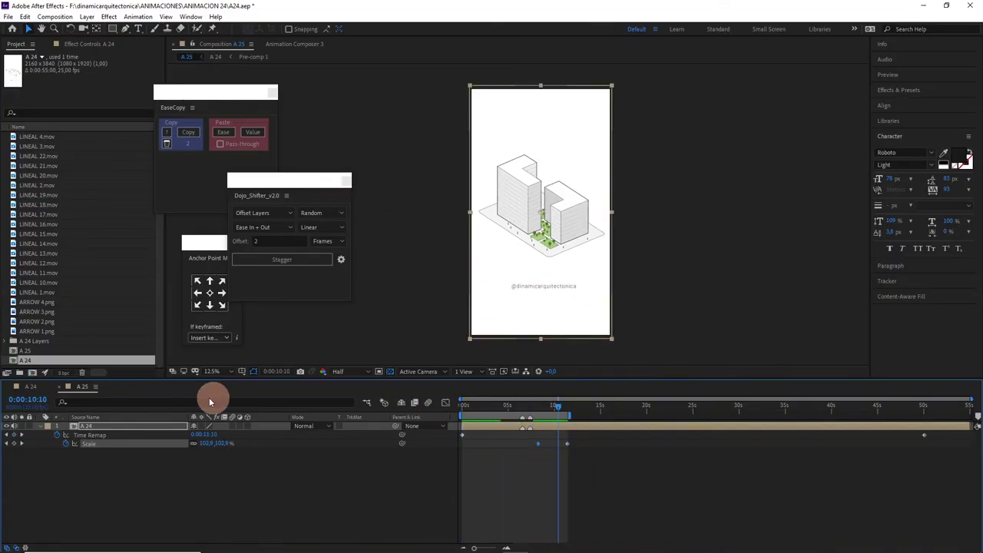
pyautogui.click(538, 439)
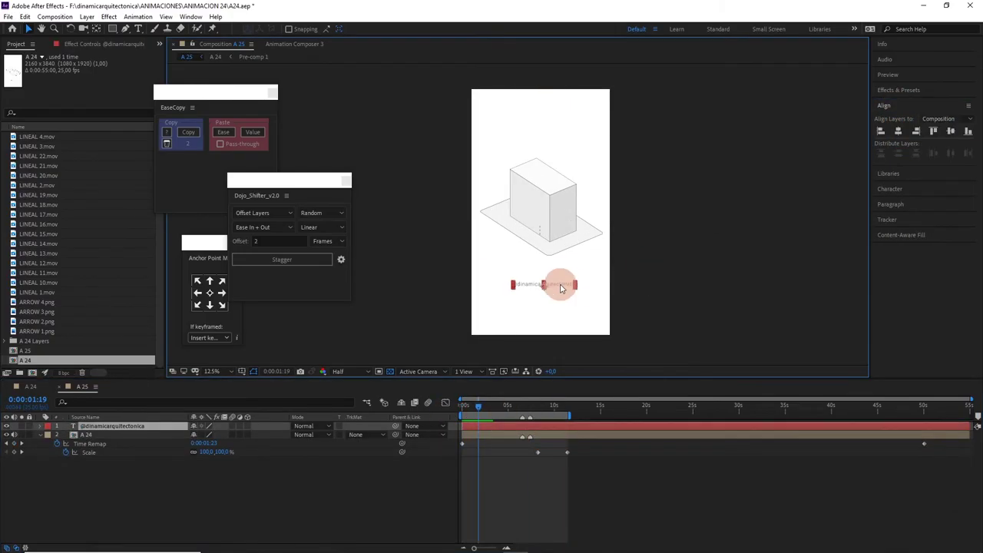
# Duplicate the handle text layer as CONCEPT DIAGRAM and move it above the handle.
pyautogui.hotkey('ctrl', 'd')
pyautogui.press('.')
pyautogui.write('CONCEPT DIAGRAM')
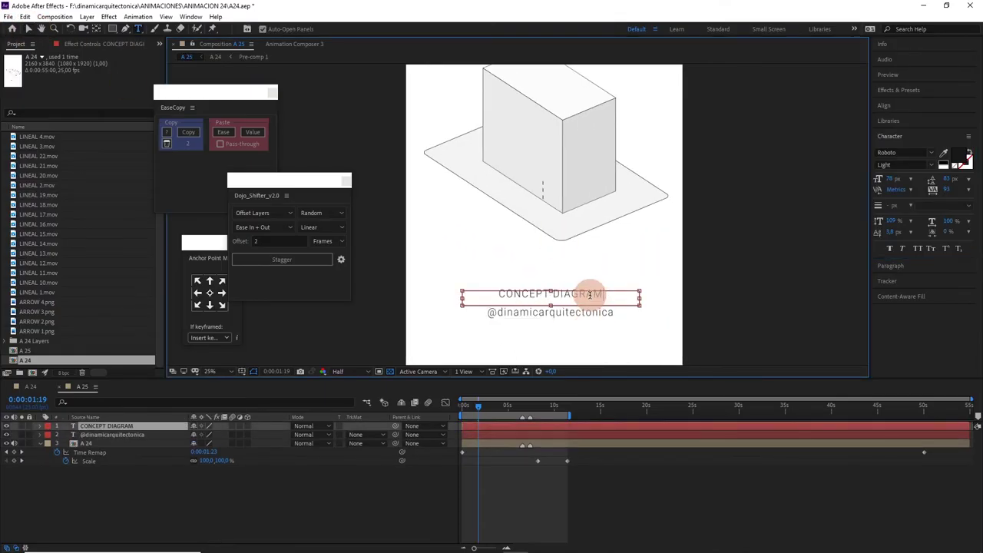
pyautogui.press('v')
pyautogui.press(',')
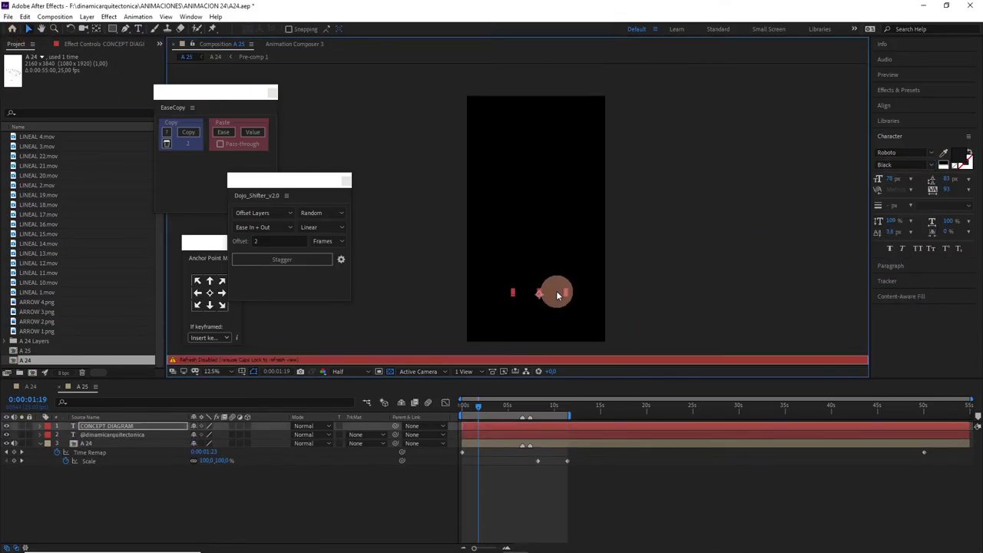
pyautogui.moveTo(560, 292); pyautogui.dragTo(566, 156)
# Try a text reveal preset on the CONCEPT DIAGRAM title, then undo it.
pyautogui.click(472, 426)
pyautogui.press('Home')
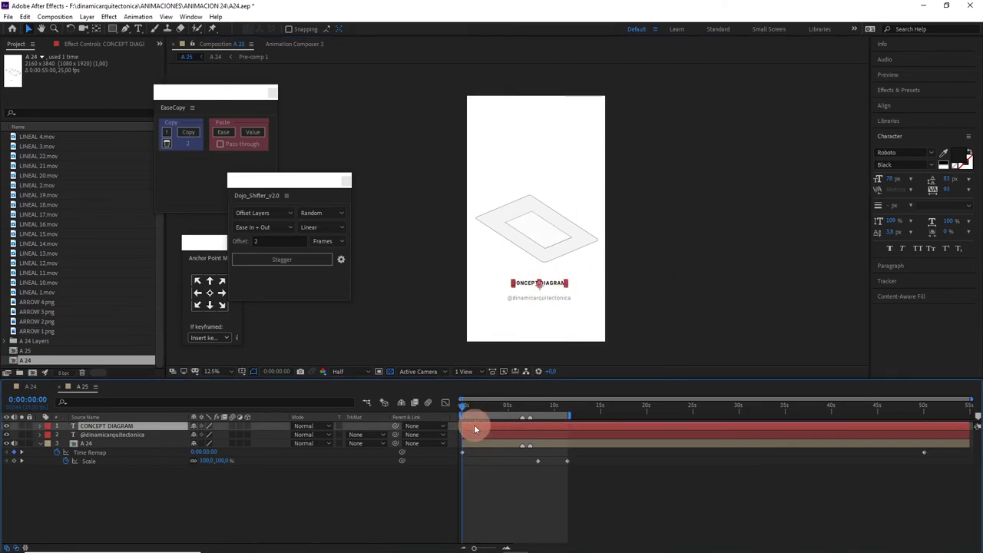
pyautogui.click(294, 44)
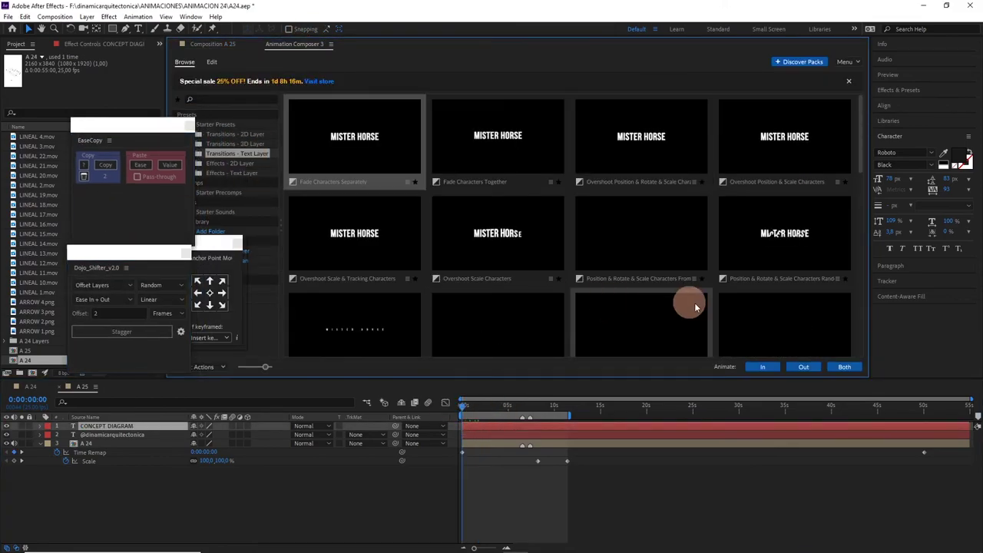
pyautogui.scroll(-3, 691, 296)
pyautogui.click(665, 304)
pyautogui.click(324, 136)
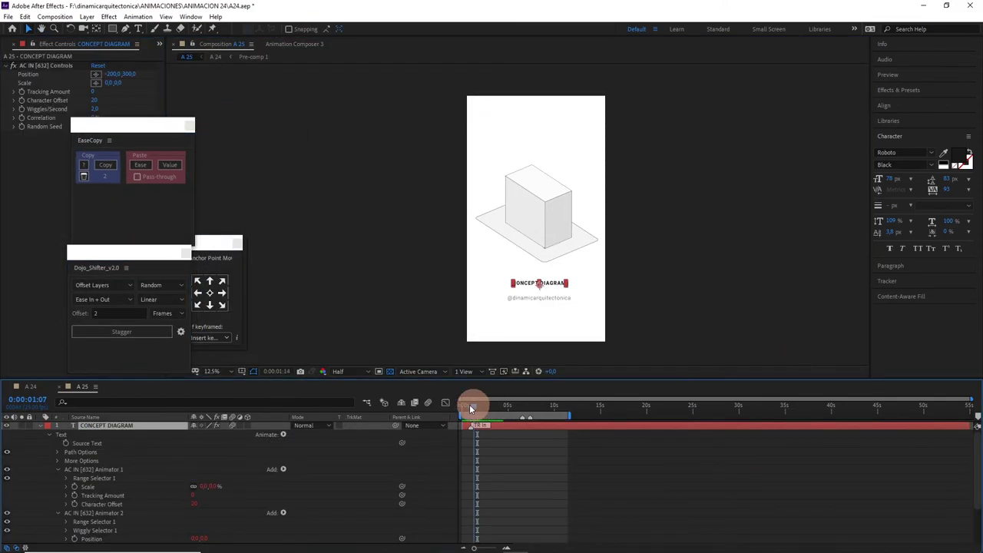
pyautogui.moveTo(472, 408); pyautogui.dragTo(487, 408)
pyautogui.hotkey('ctrl', 'z')
# Apply Animation Composer's Fade Characters Separately In to the title, starting from the first letter.
pyautogui.click(305, 44)
pyautogui.click(368, 147)
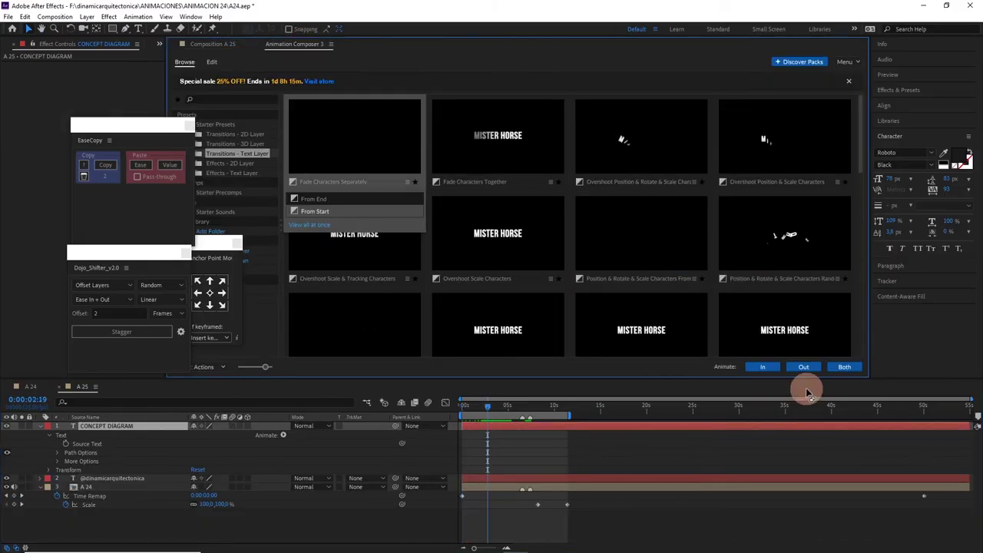
pyautogui.click(762, 367)
pyautogui.click(459, 410)
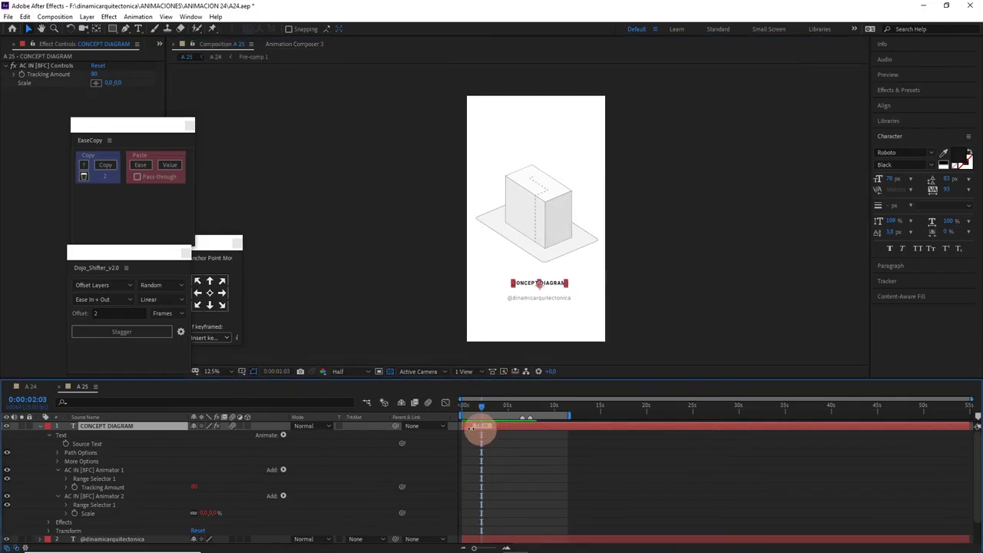
# Set the title font to Swis721 Blk BT.
pyautogui.moveTo(471, 436); pyautogui.dragTo(484, 436)
pyautogui.click(909, 152)
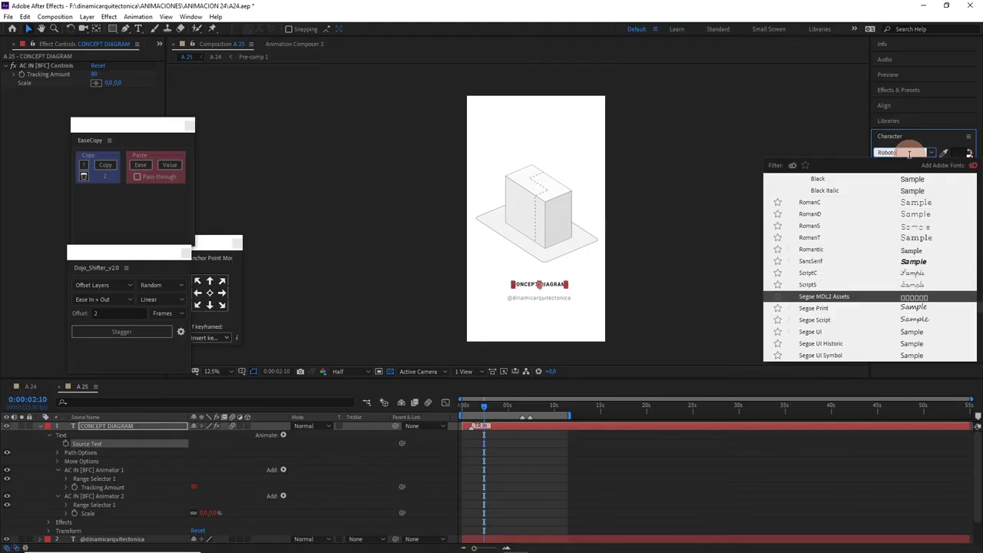
pyautogui.write('swis')
pyautogui.press('Return')
# Preview the full animation from the start, then return to about 4 seconds.
pyautogui.click(461, 410)
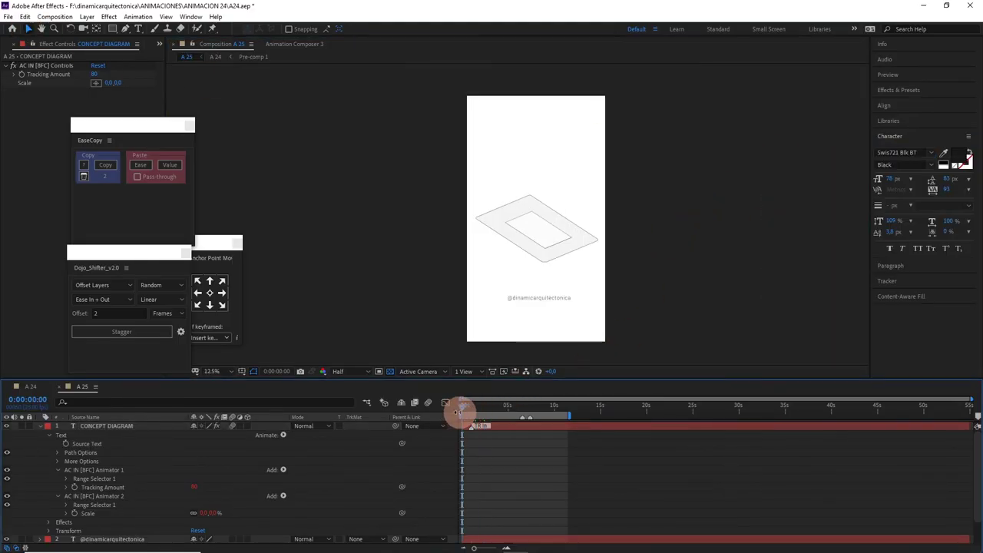
pyautogui.press('space')
pyautogui.scroll(1, 565, 213)
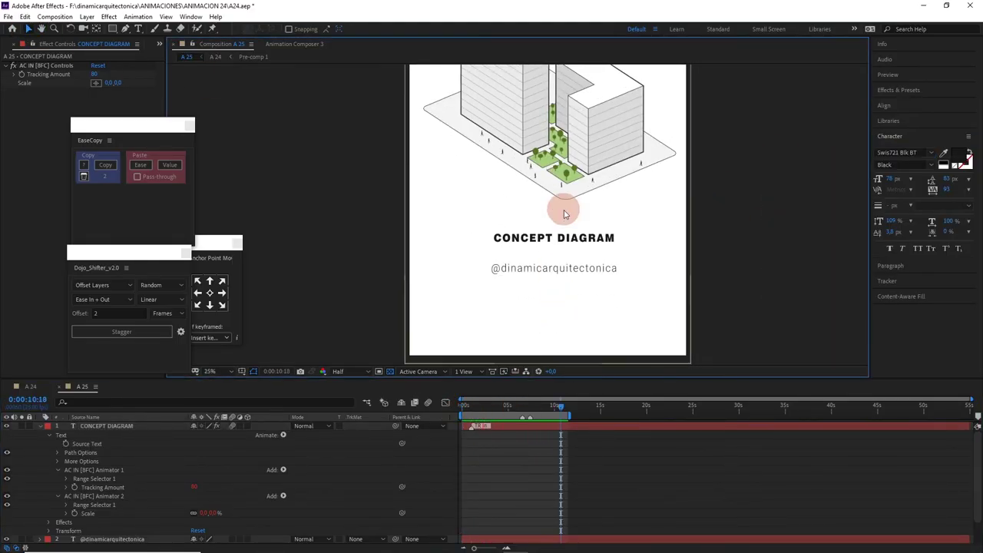
pyautogui.scroll(-1, 565, 214)
pyautogui.moveTo(562, 408); pyautogui.dragTo(507, 409)
pyautogui.scroll(1, 568, 276)
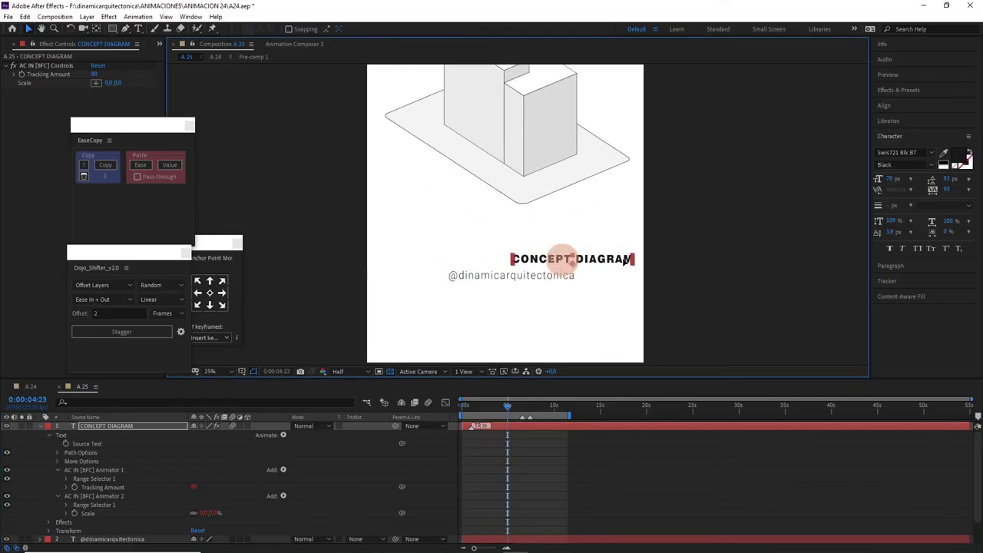